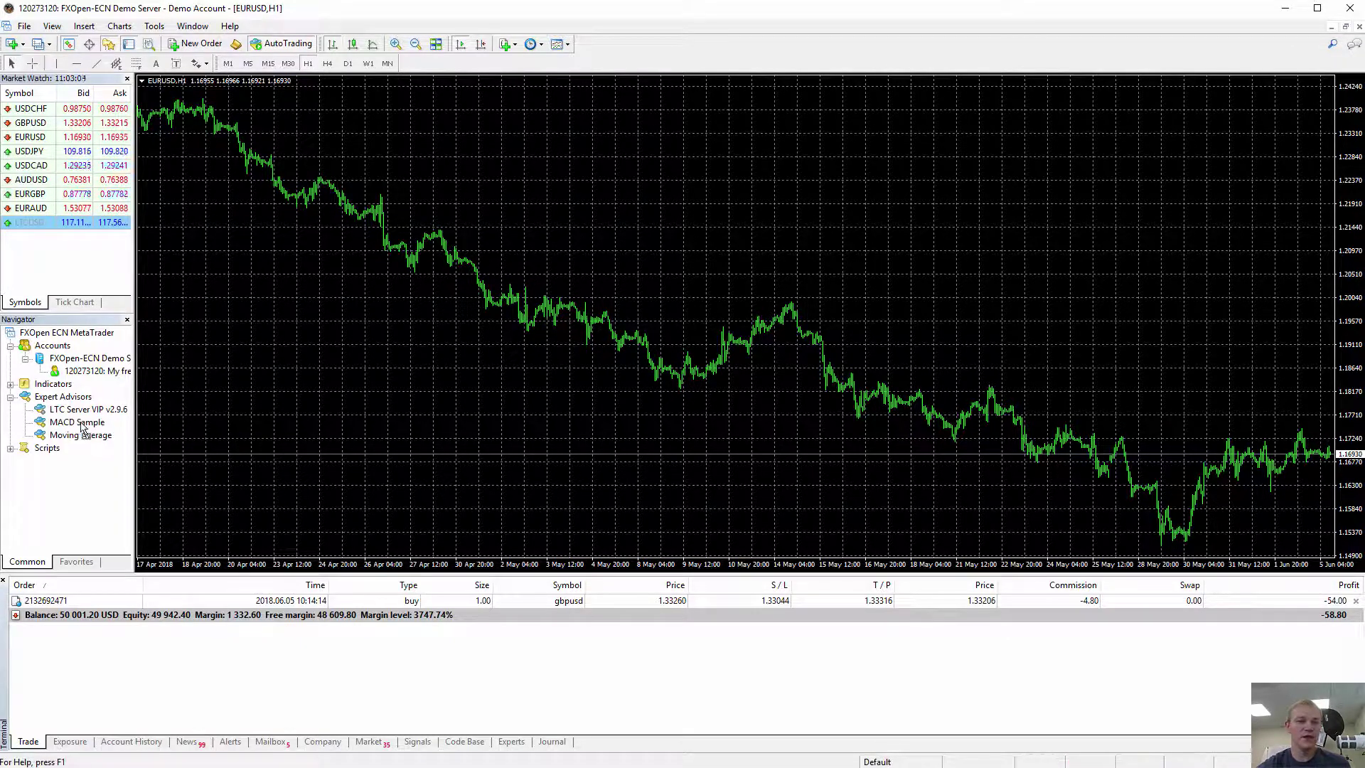
- Attach MACD Sample to the EURUSD H1 chart and accept its default inputs
drag(82, 424, 349, 402)
click(173, 281)
drag(210, 264, 435, 290)
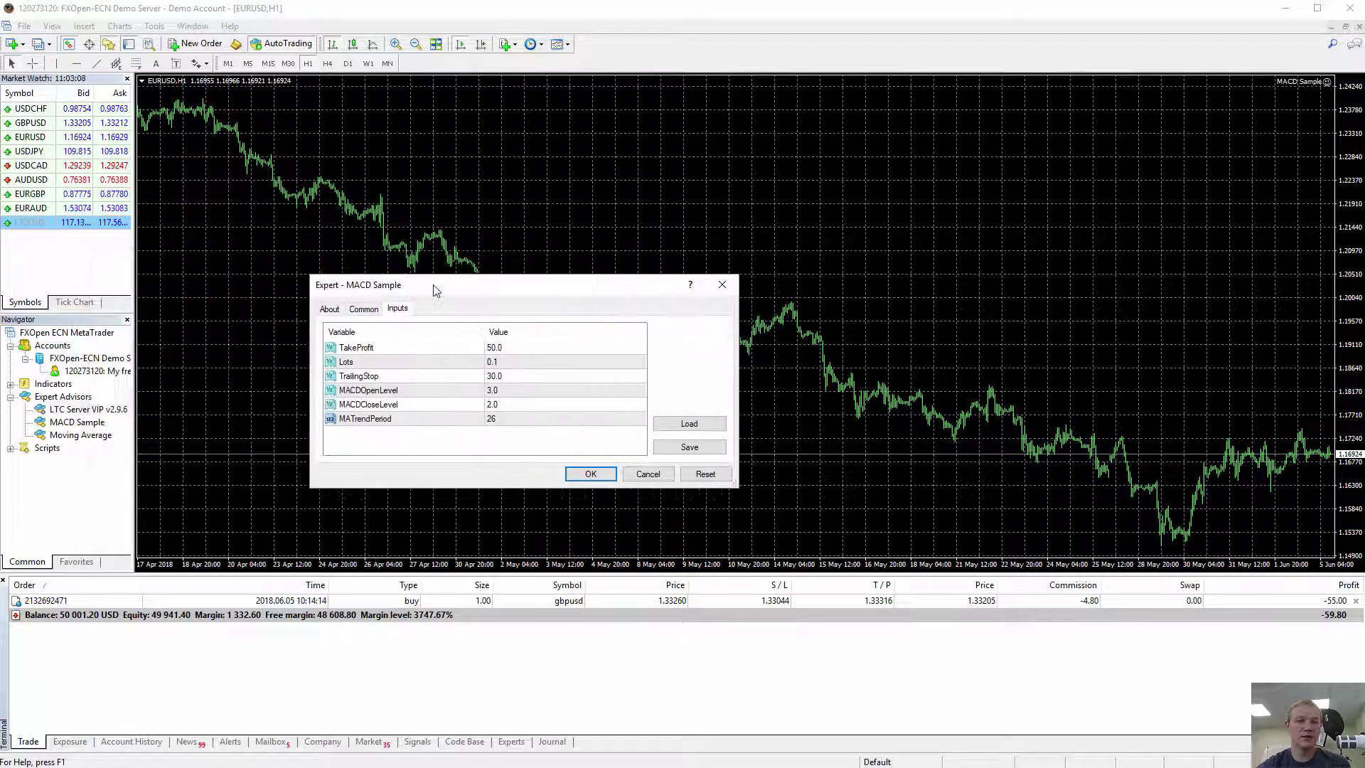
click(580, 473)
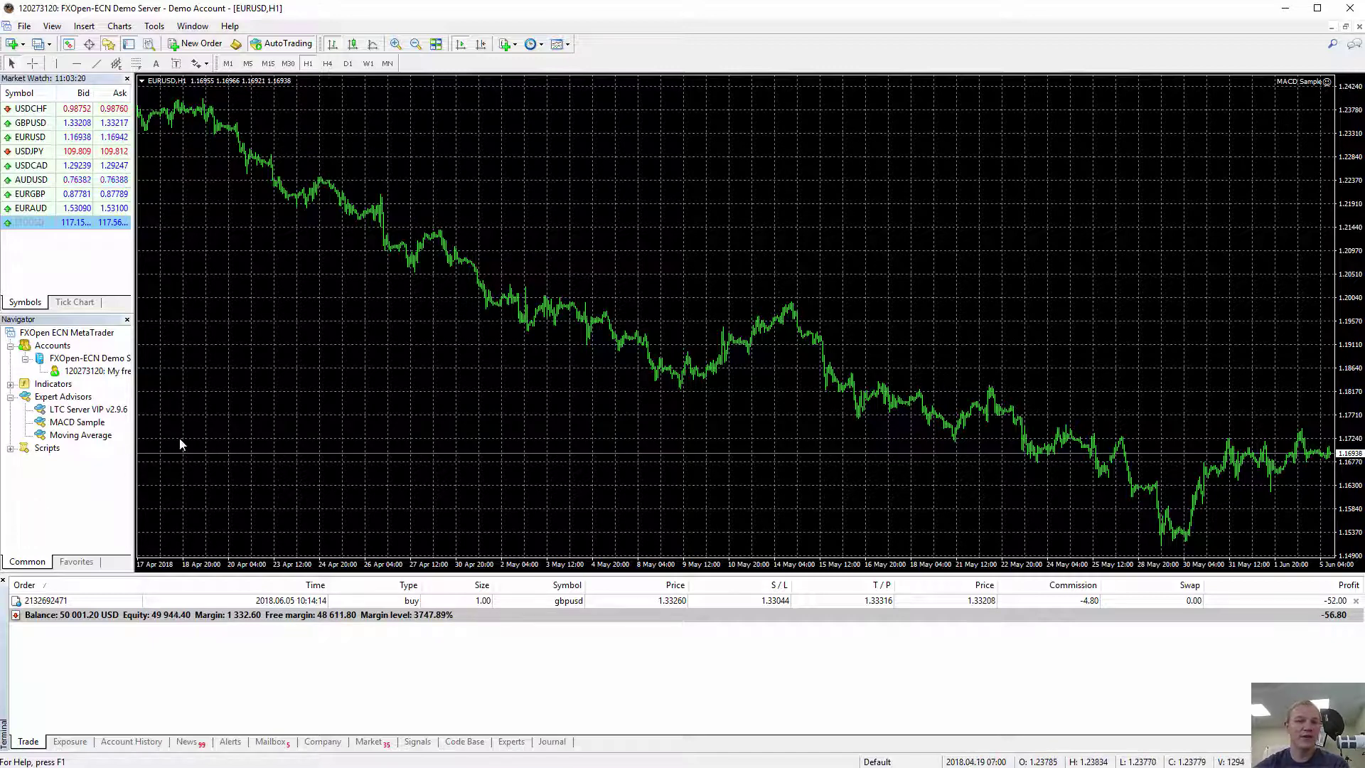
drag(78, 434, 374, 420)
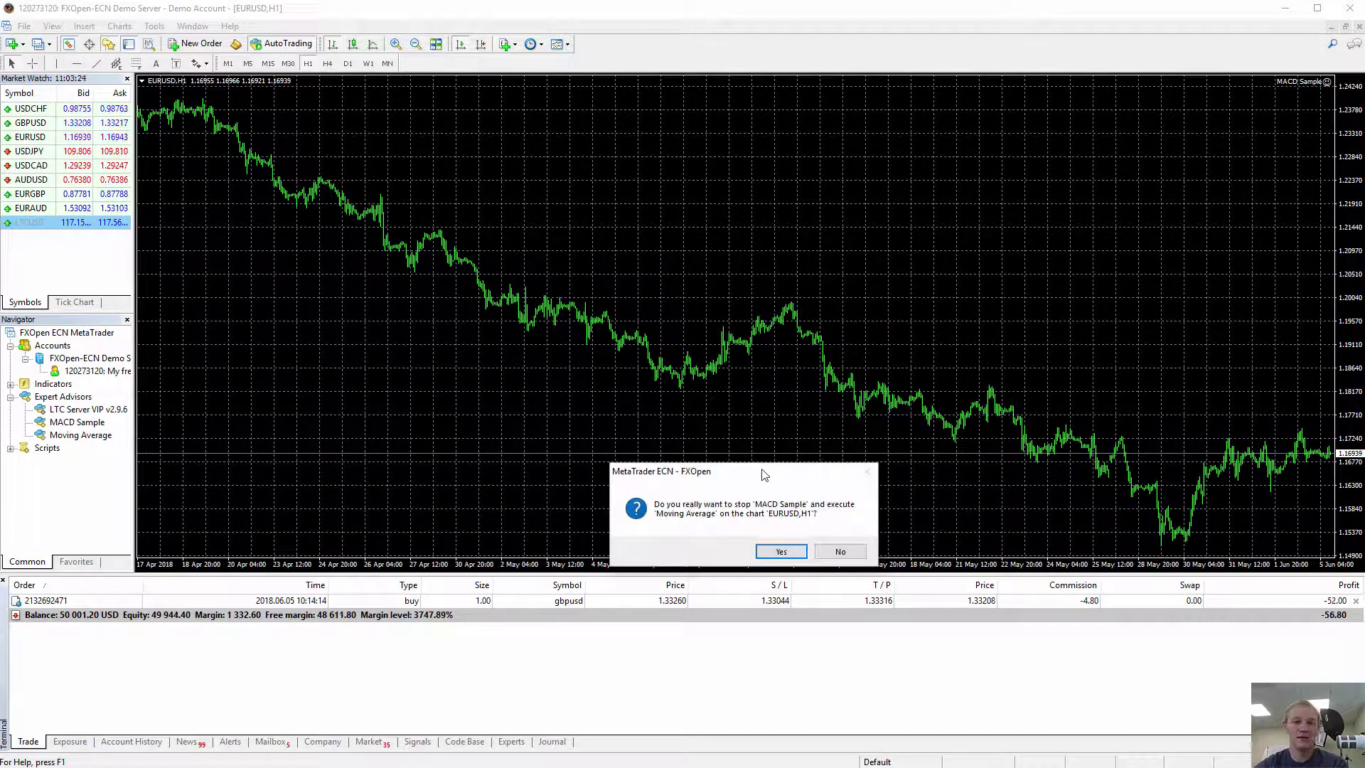
drag(764, 474, 684, 311)
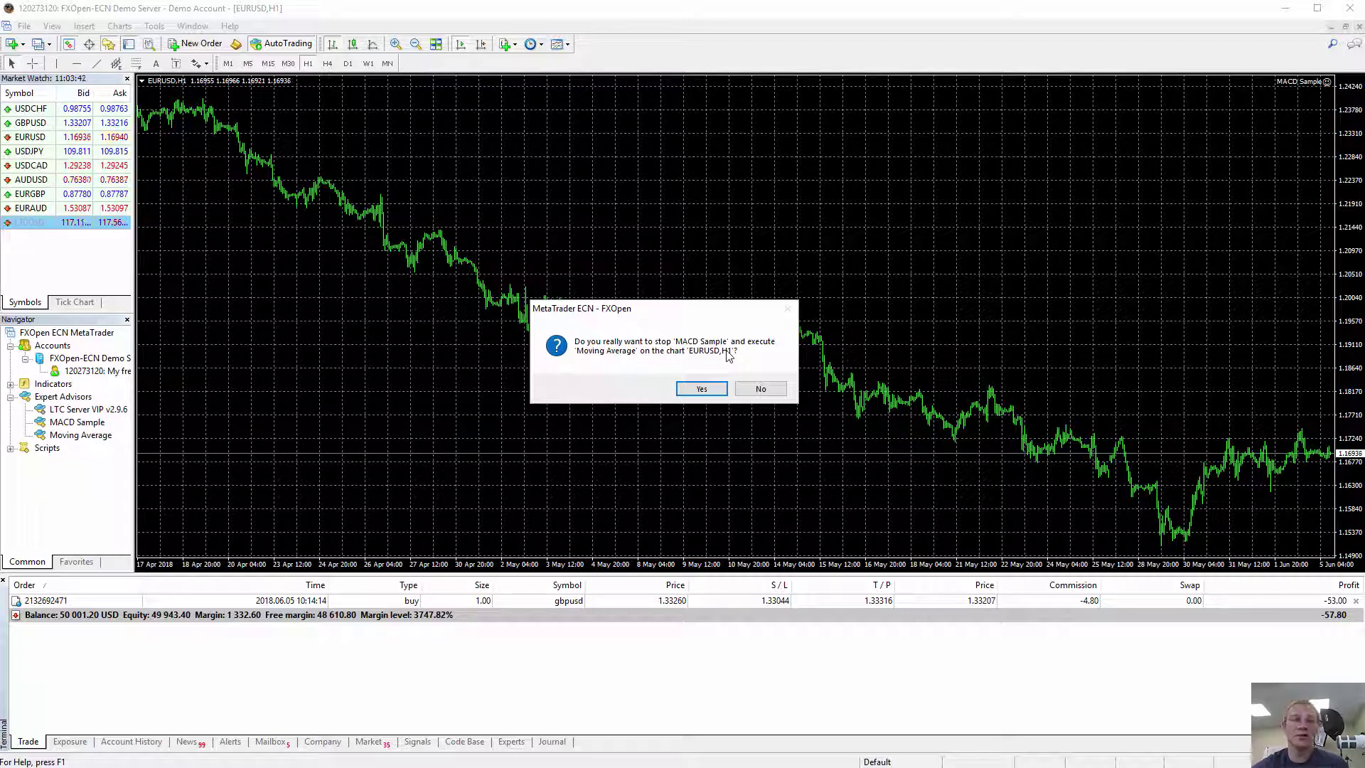
click(760, 389)
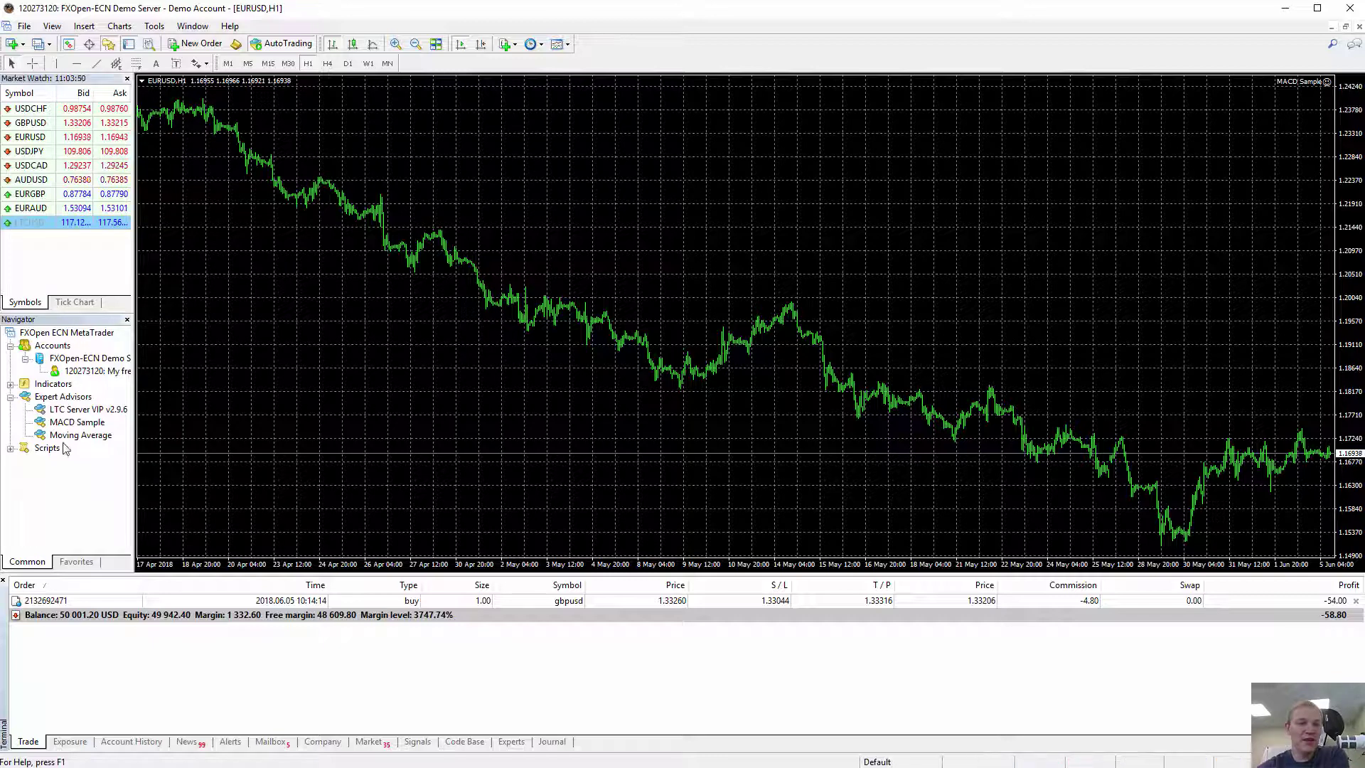
drag(75, 424, 439, 412)
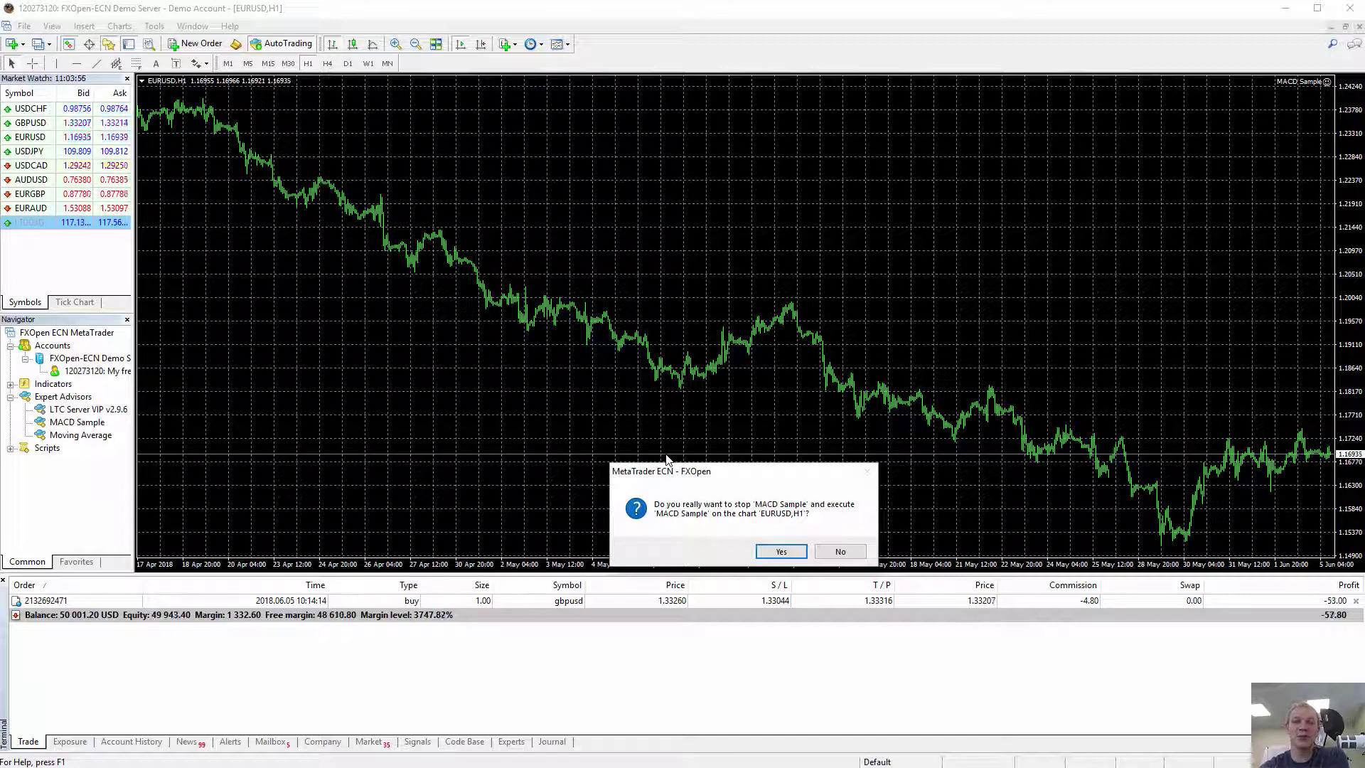
click(841, 553)
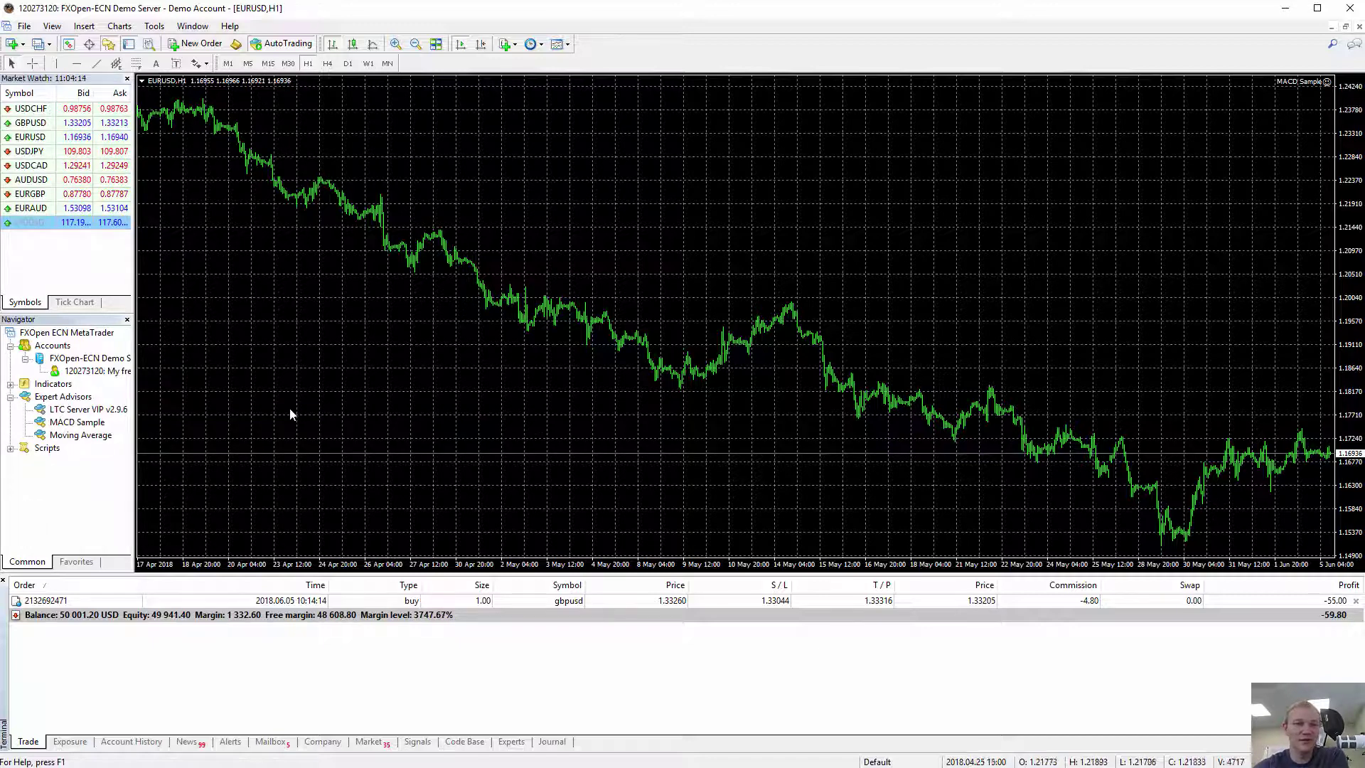
drag(80, 434, 518, 387)
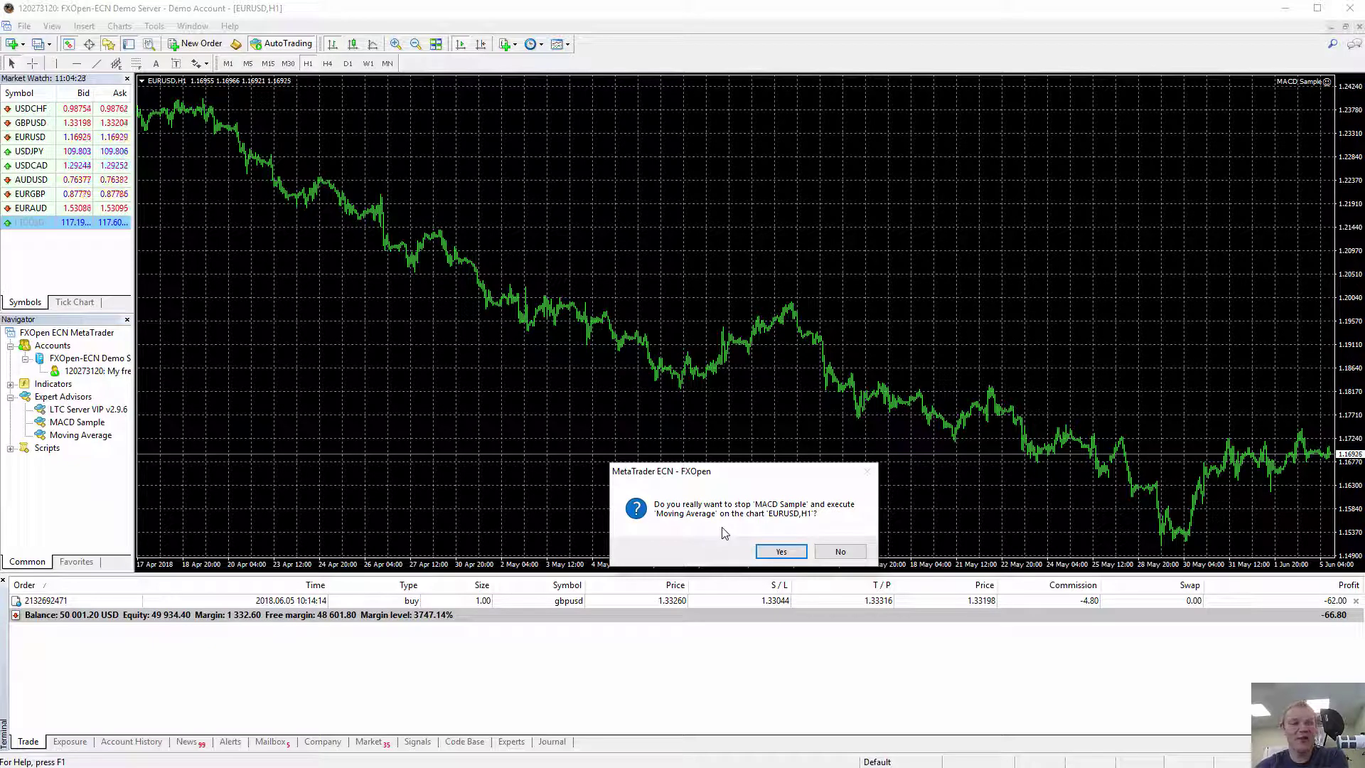
click(840, 553)
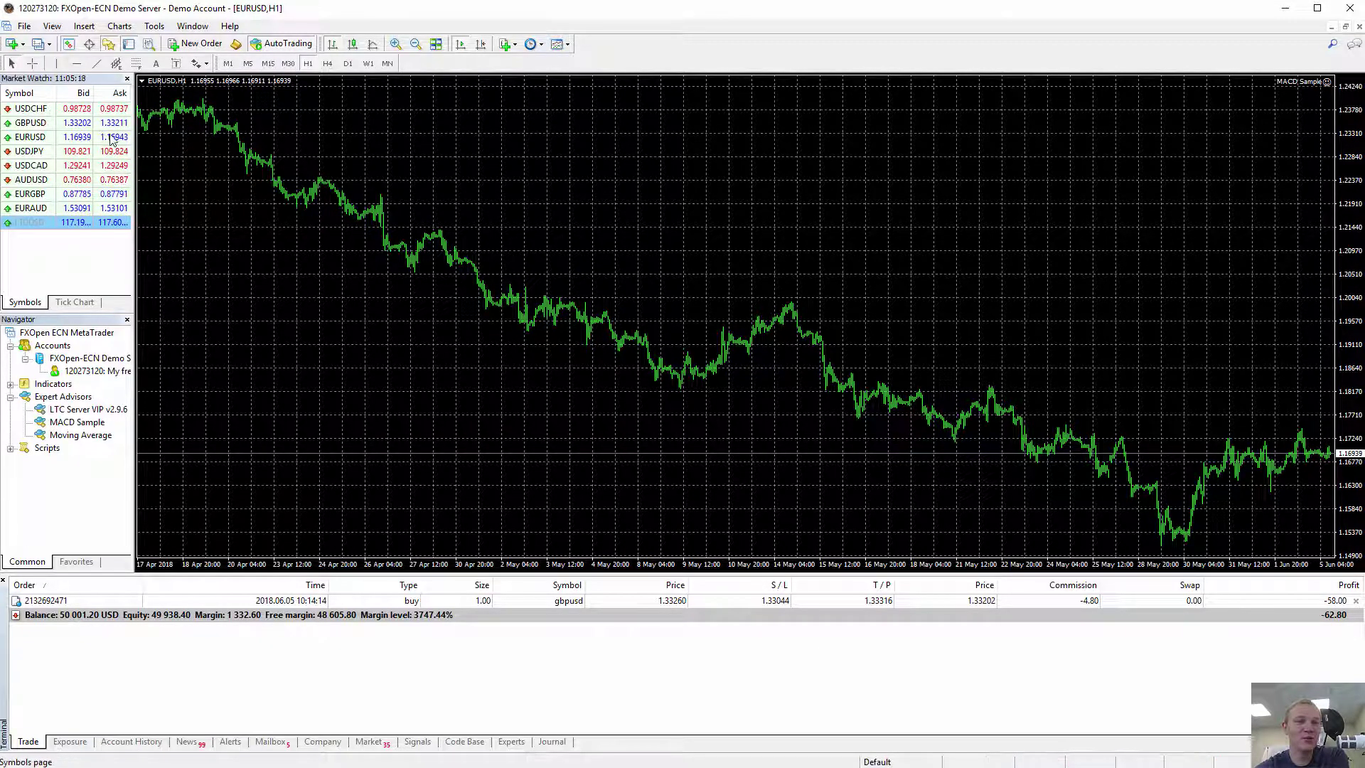
- Open a new EURUSD M30 chart running MACD Sample, then return to the EURUSD H1 chart
right_click(58, 139)
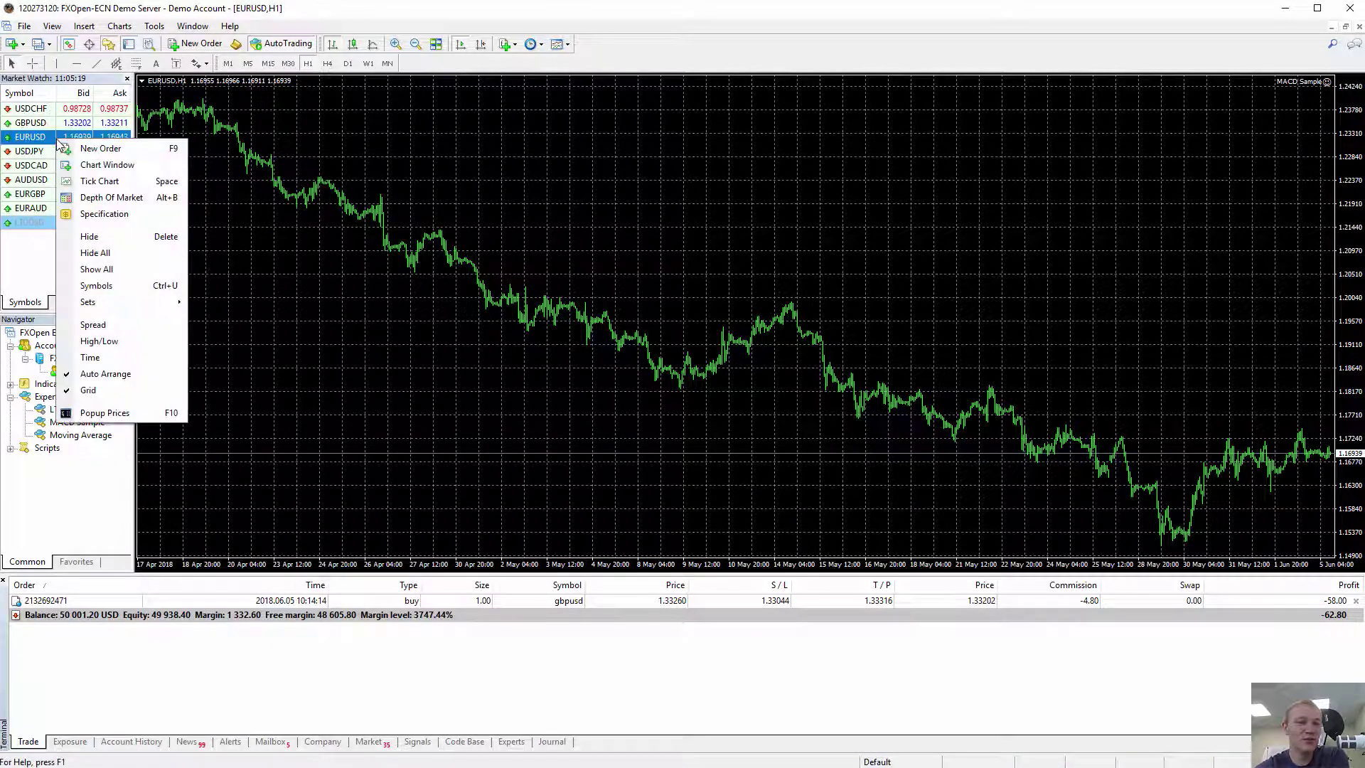
click(99, 165)
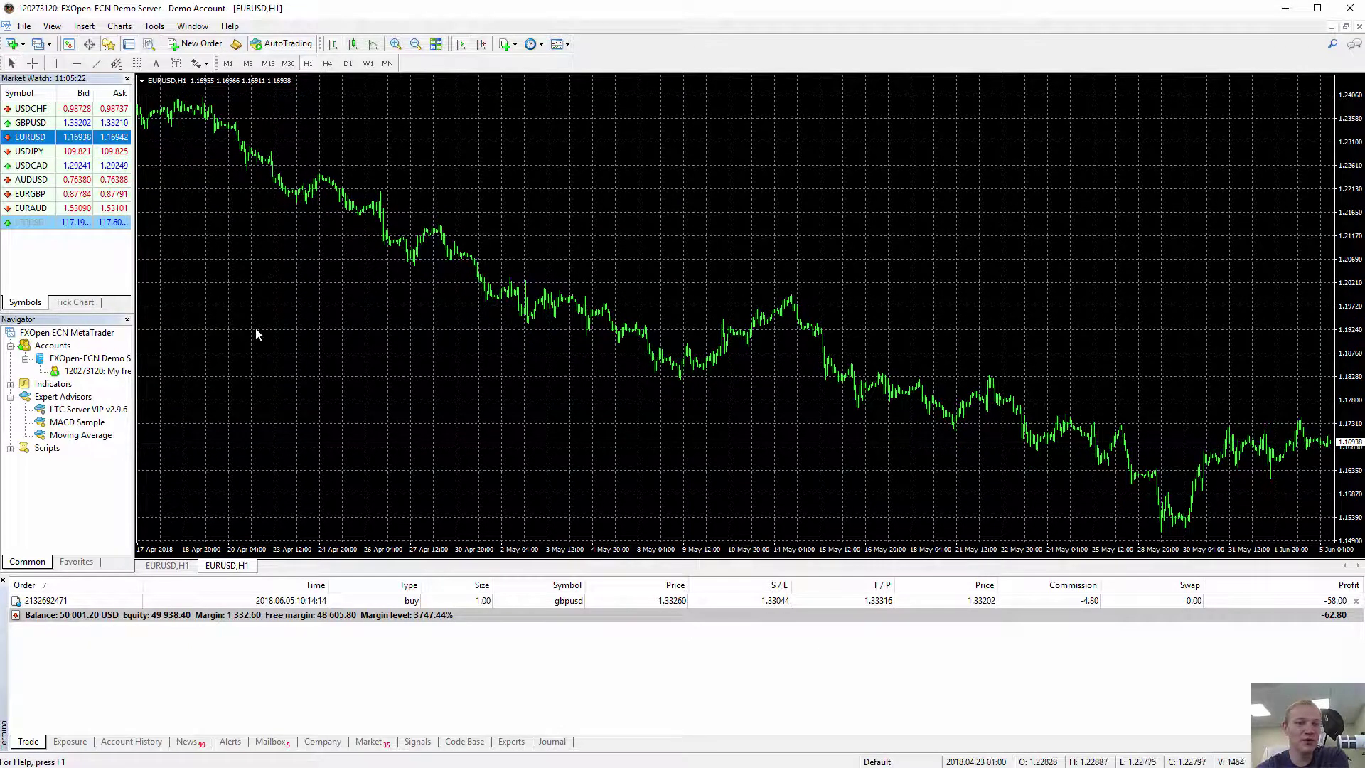
click(288, 64)
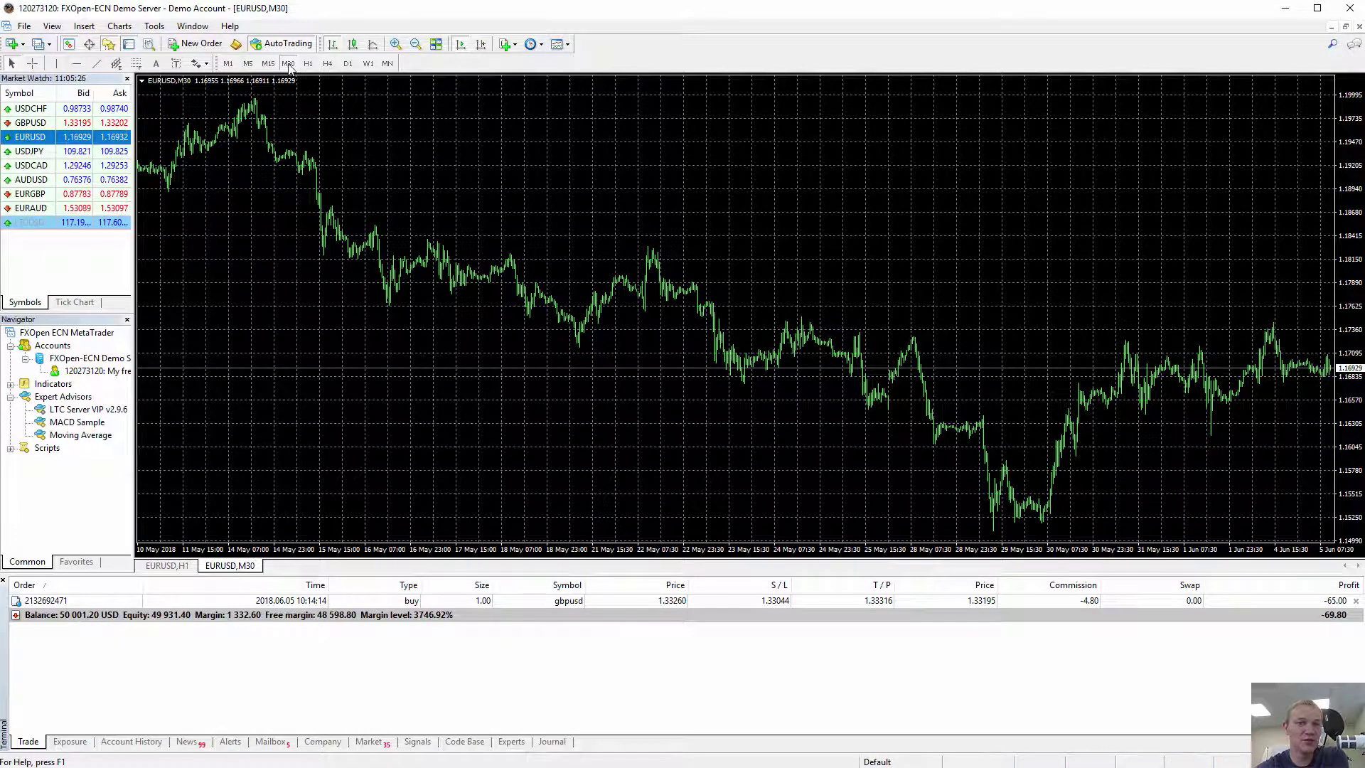
drag(76, 422, 445, 421)
click(590, 474)
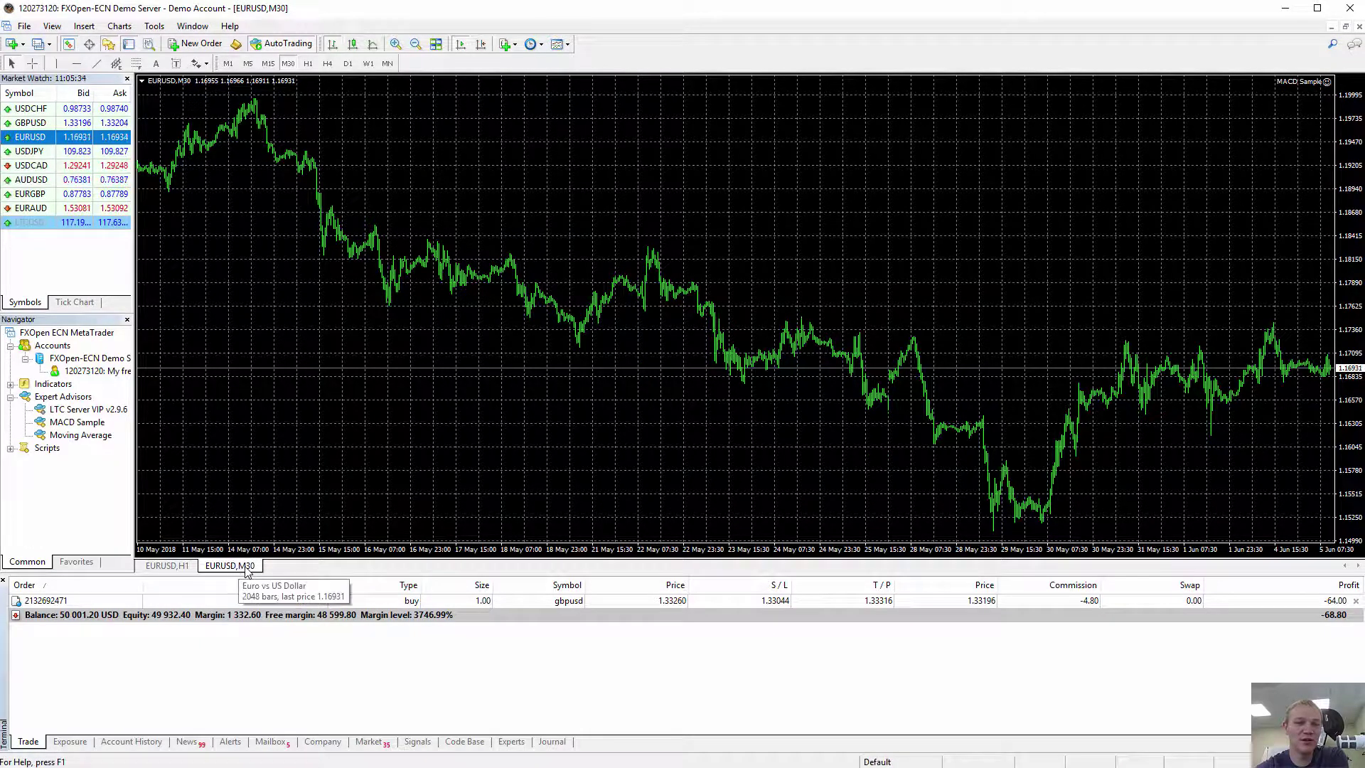
click(168, 566)
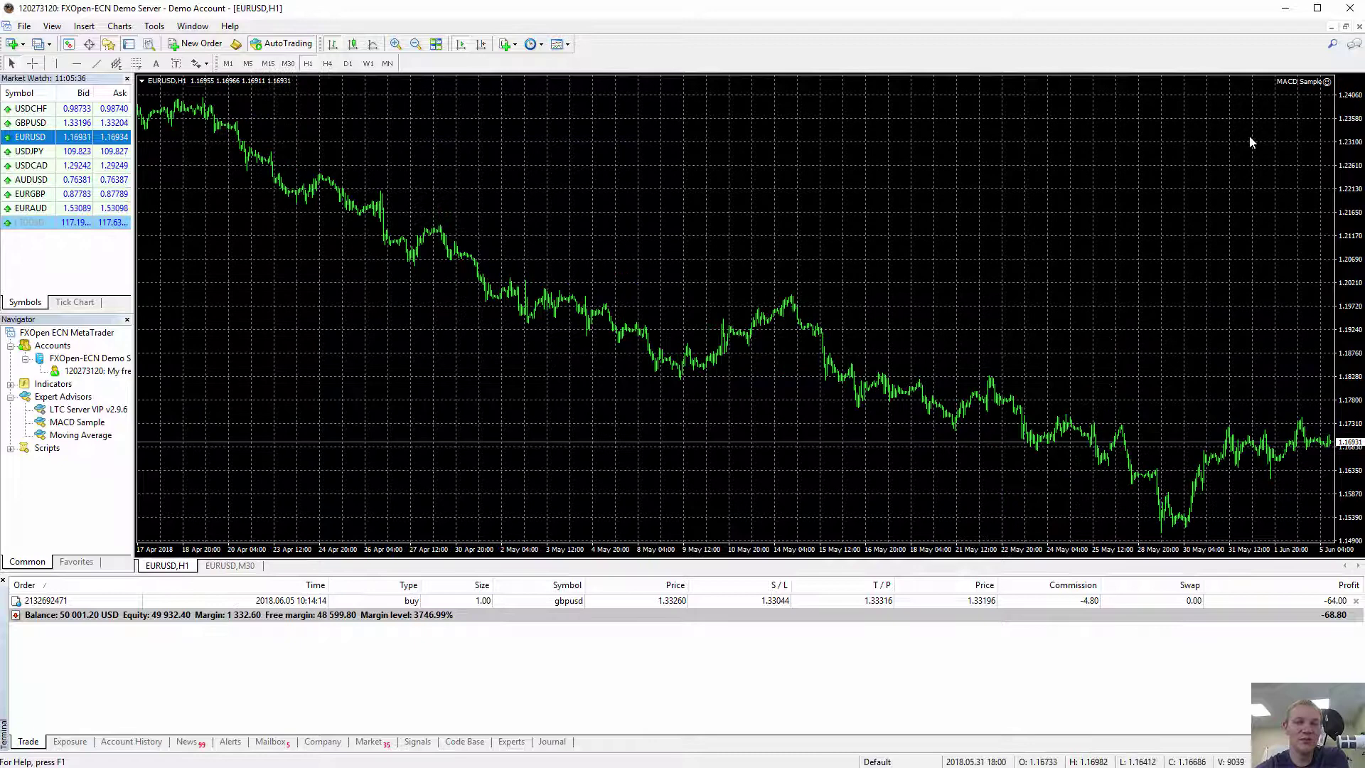
- Open a new EURUSD M15 chart running MACD Sample with default settings
right_click(62, 139)
click(85, 158)
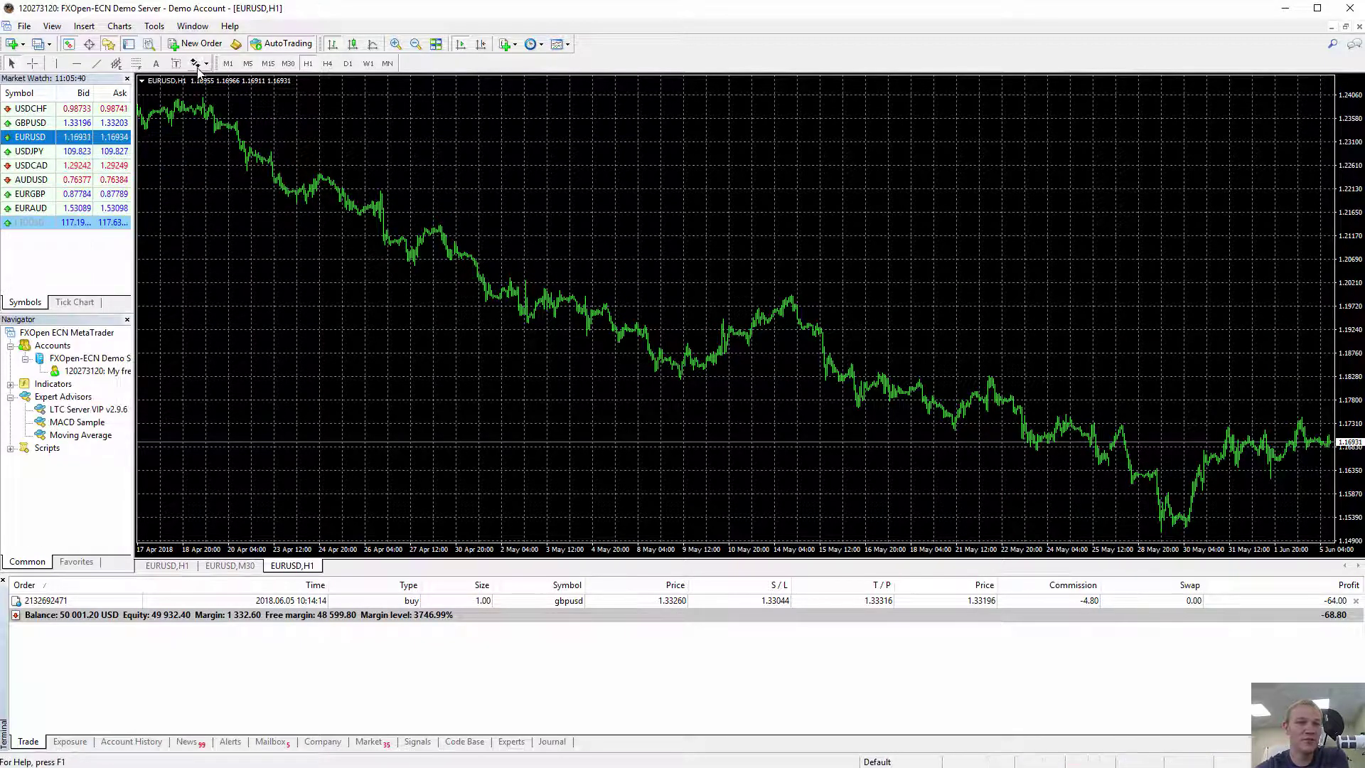
click(268, 63)
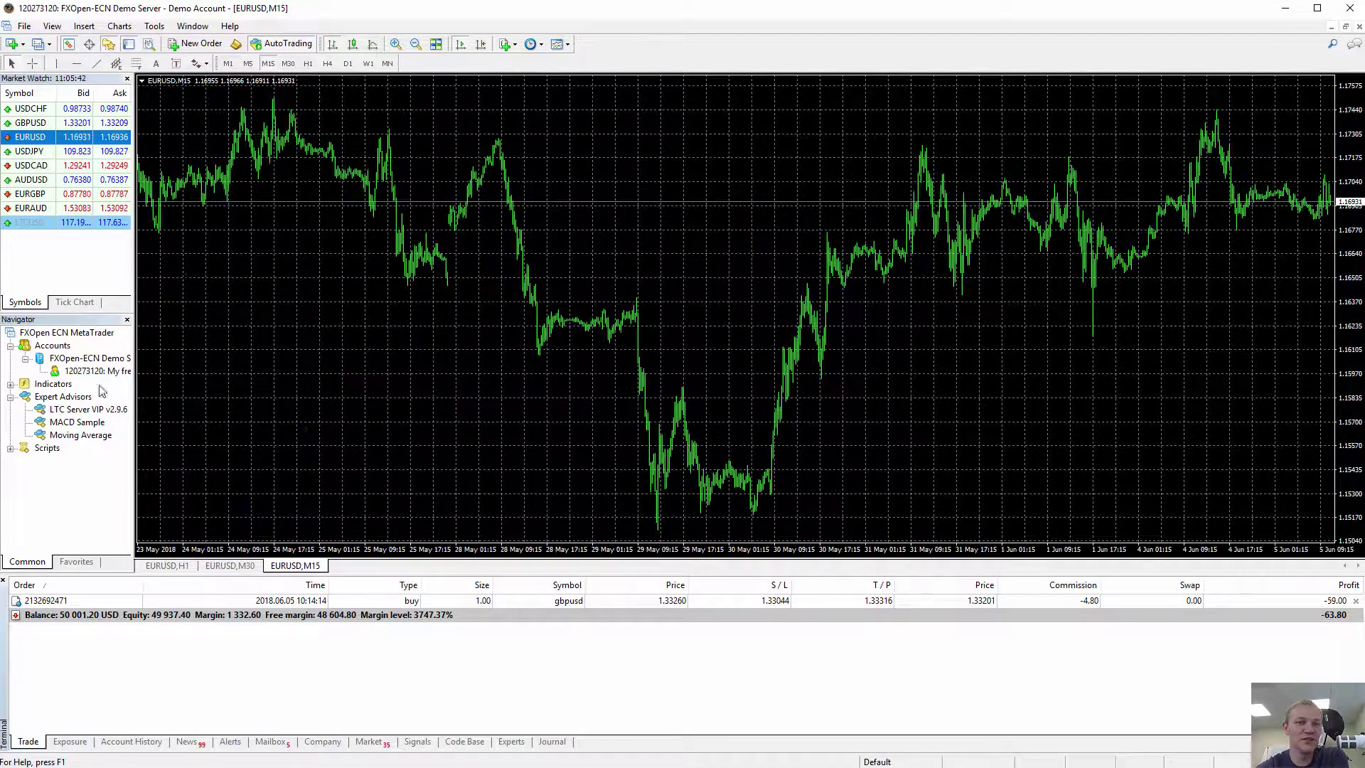
drag(78, 422, 572, 399)
click(604, 476)
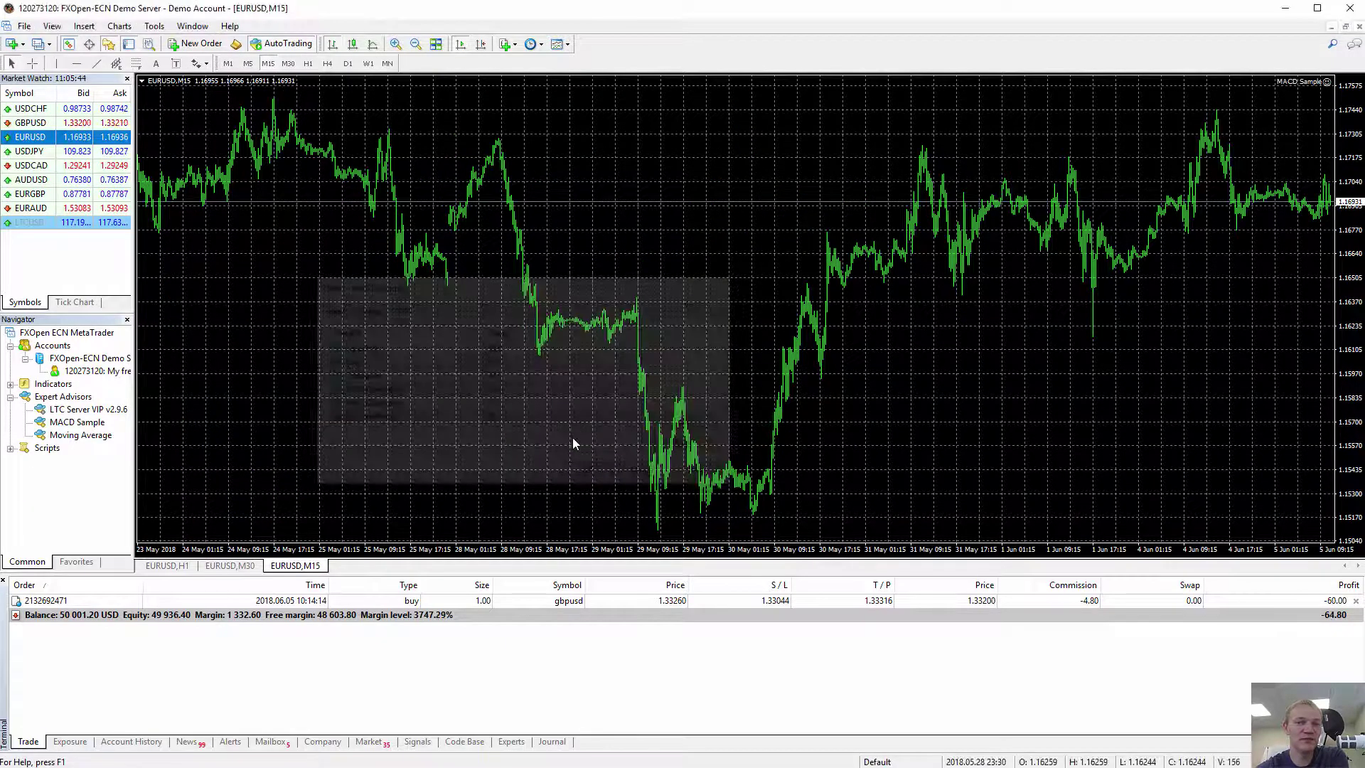
- Open a new EURUSD M5 chart running MACD Sample
right_click(114, 137)
click(174, 156)
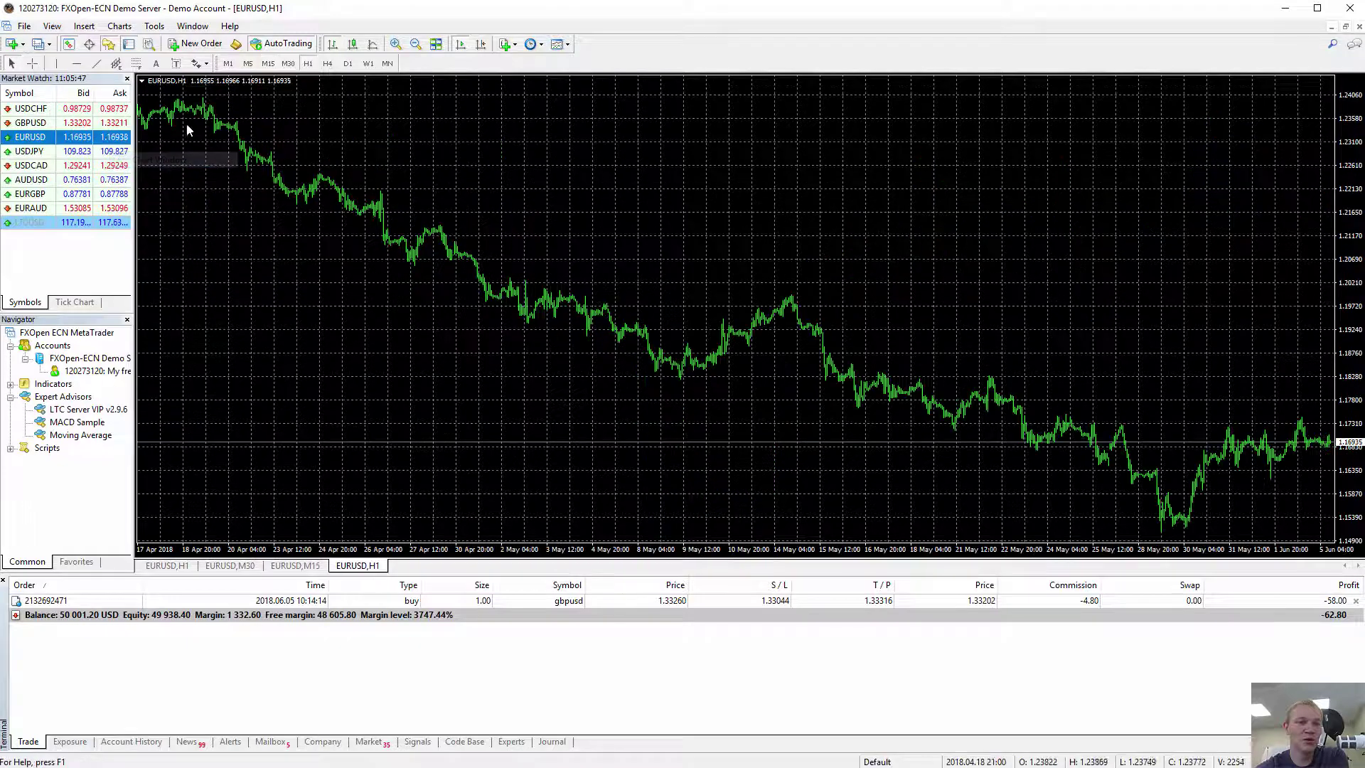
click(247, 64)
double_click(77, 423)
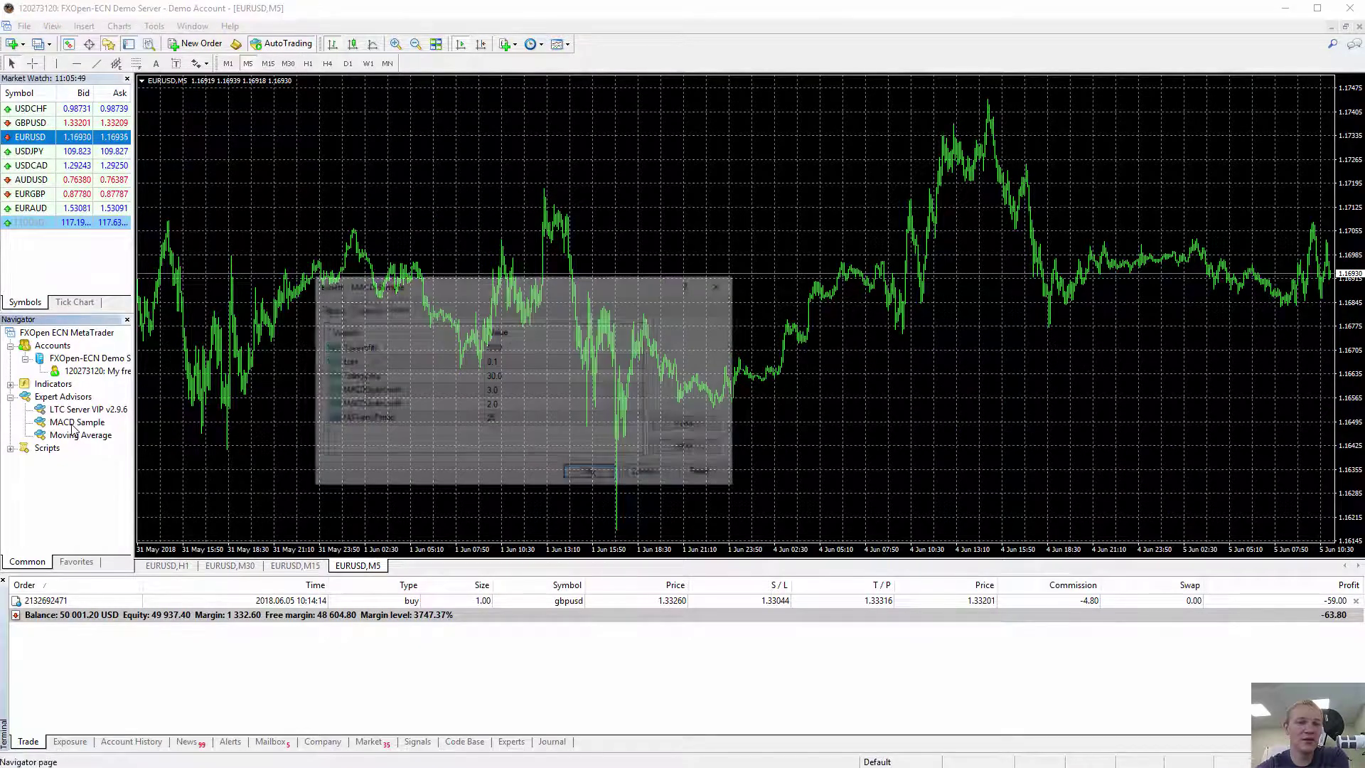
click(590, 473)
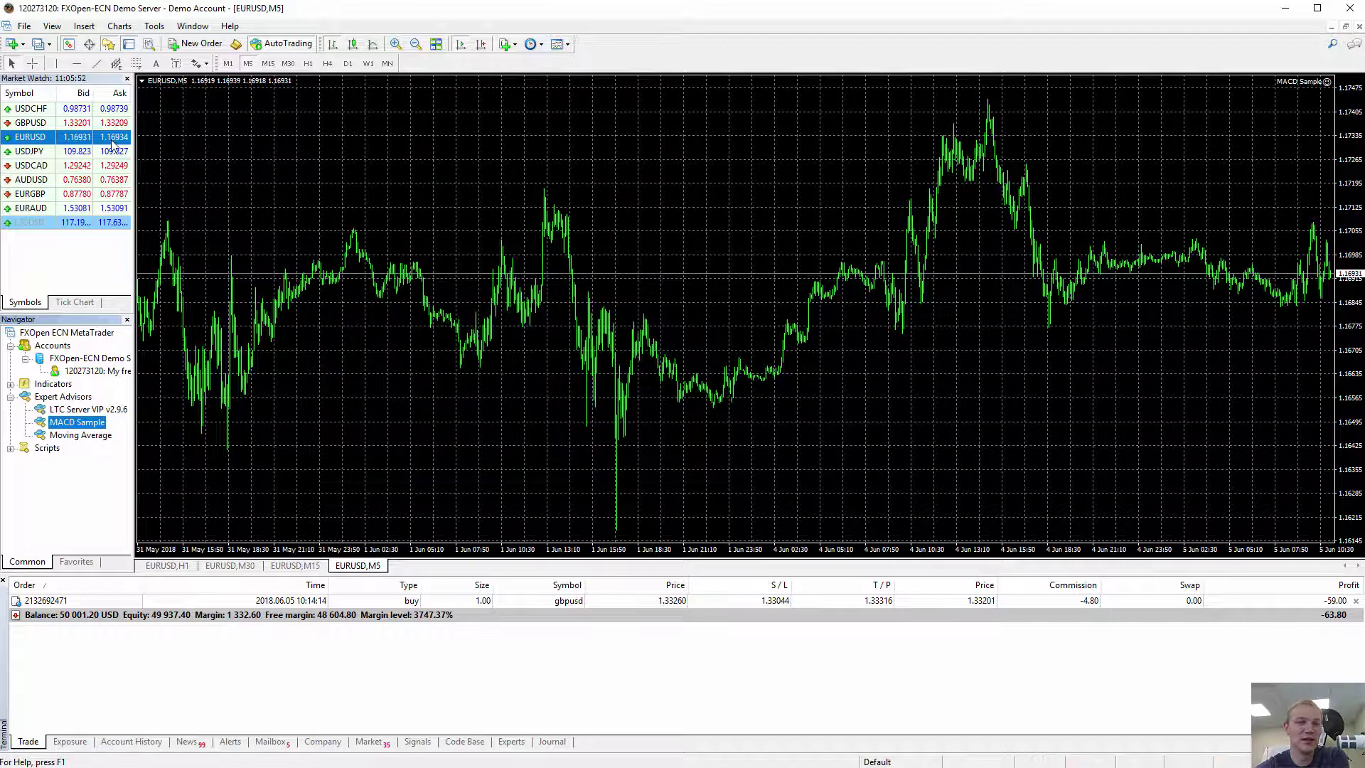
- Open a new EURUSD M1 chart running the Moving Average expert
right_click(86, 139)
click(130, 168)
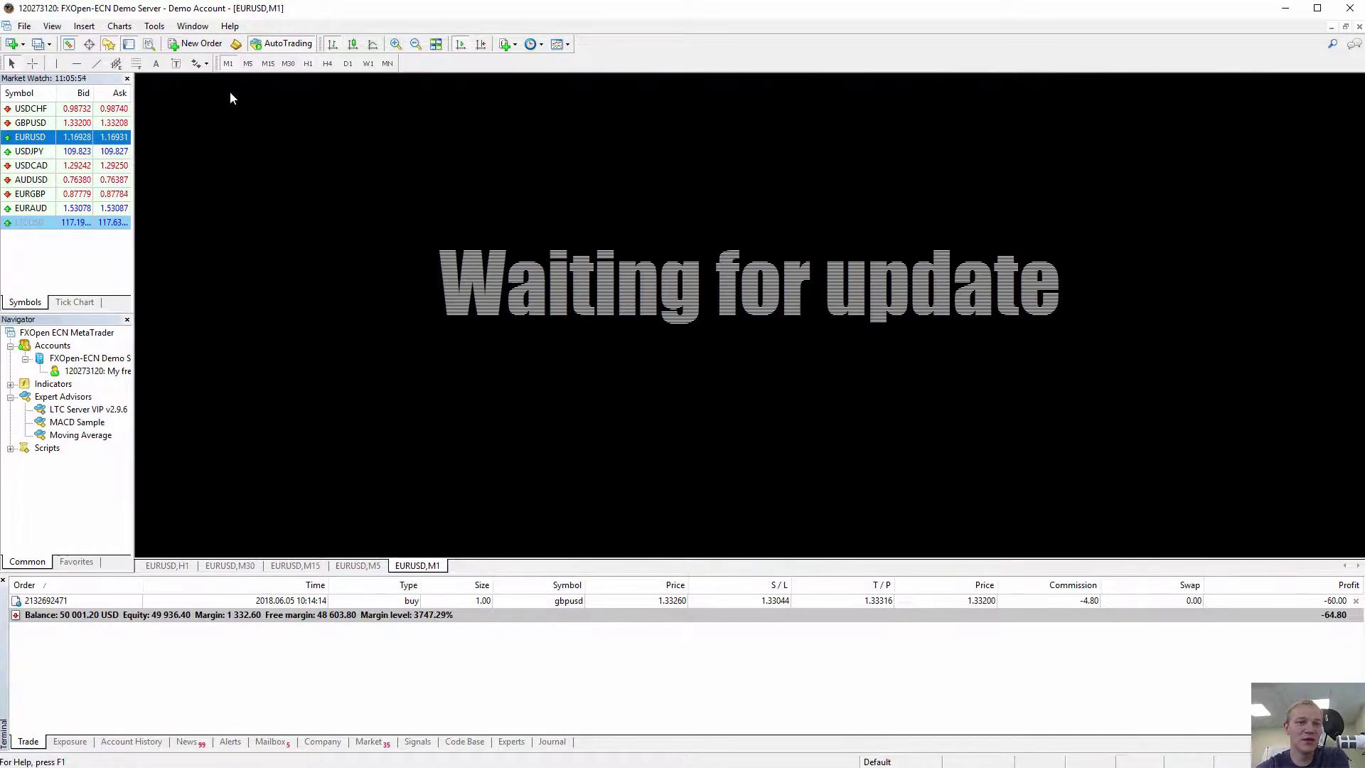
double_click(81, 435)
click(590, 474)
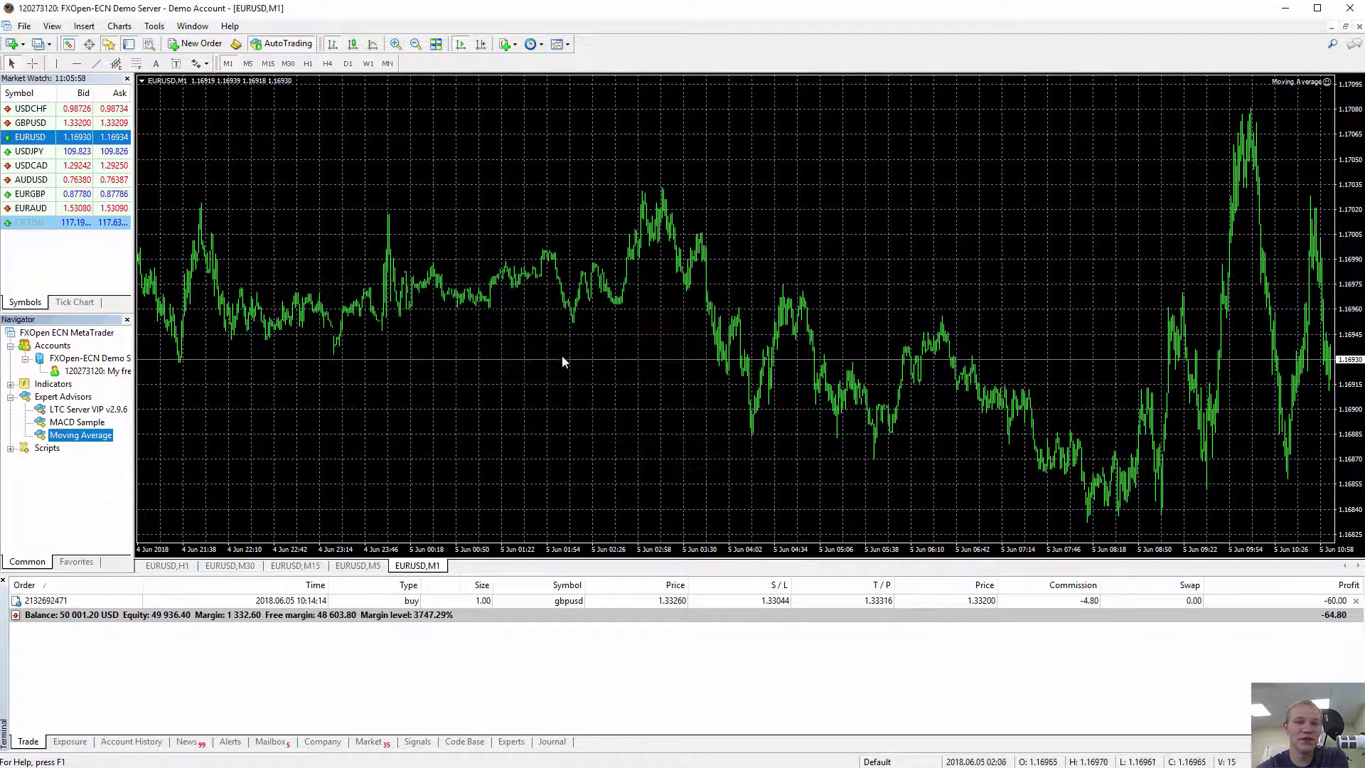
- Open a second EURUSD M1 chart running MACD Sample
right_click(81, 139)
click(113, 166)
click(227, 63)
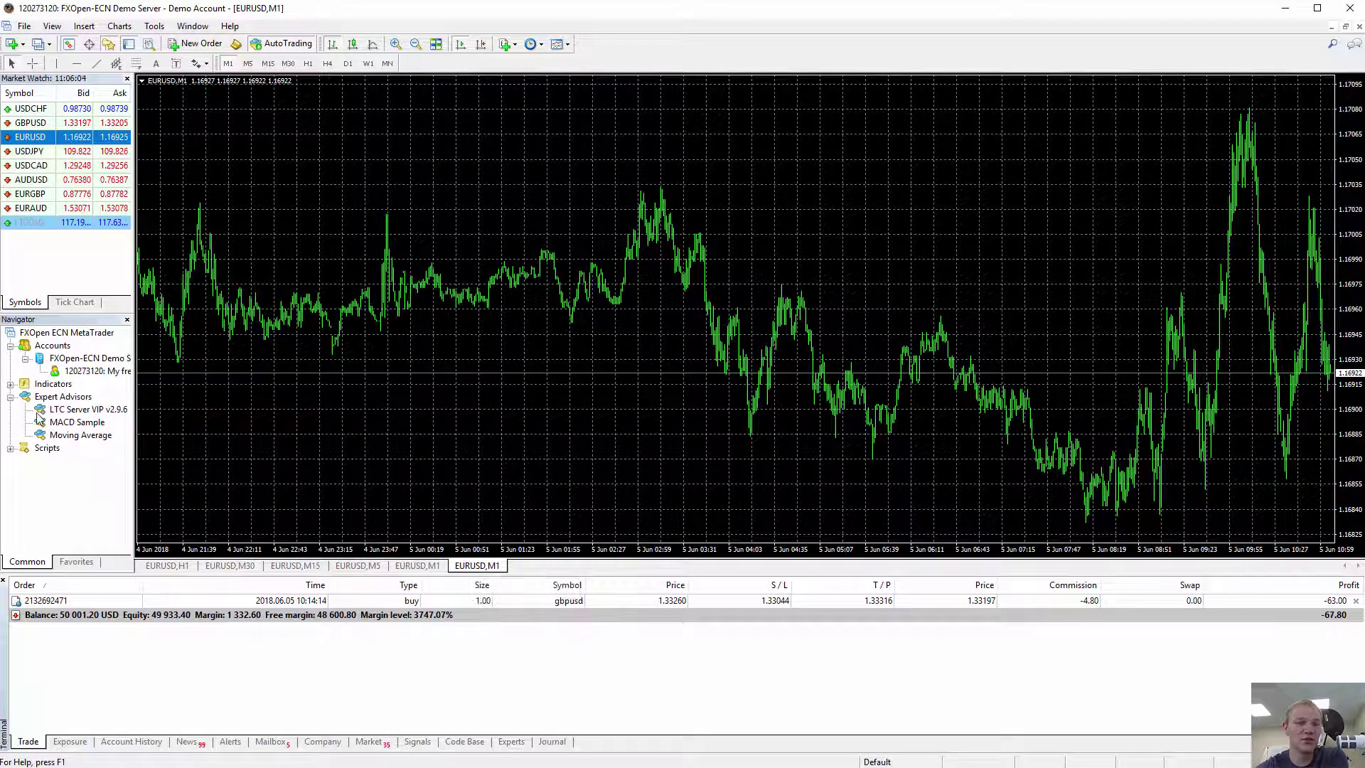
double_click(69, 425)
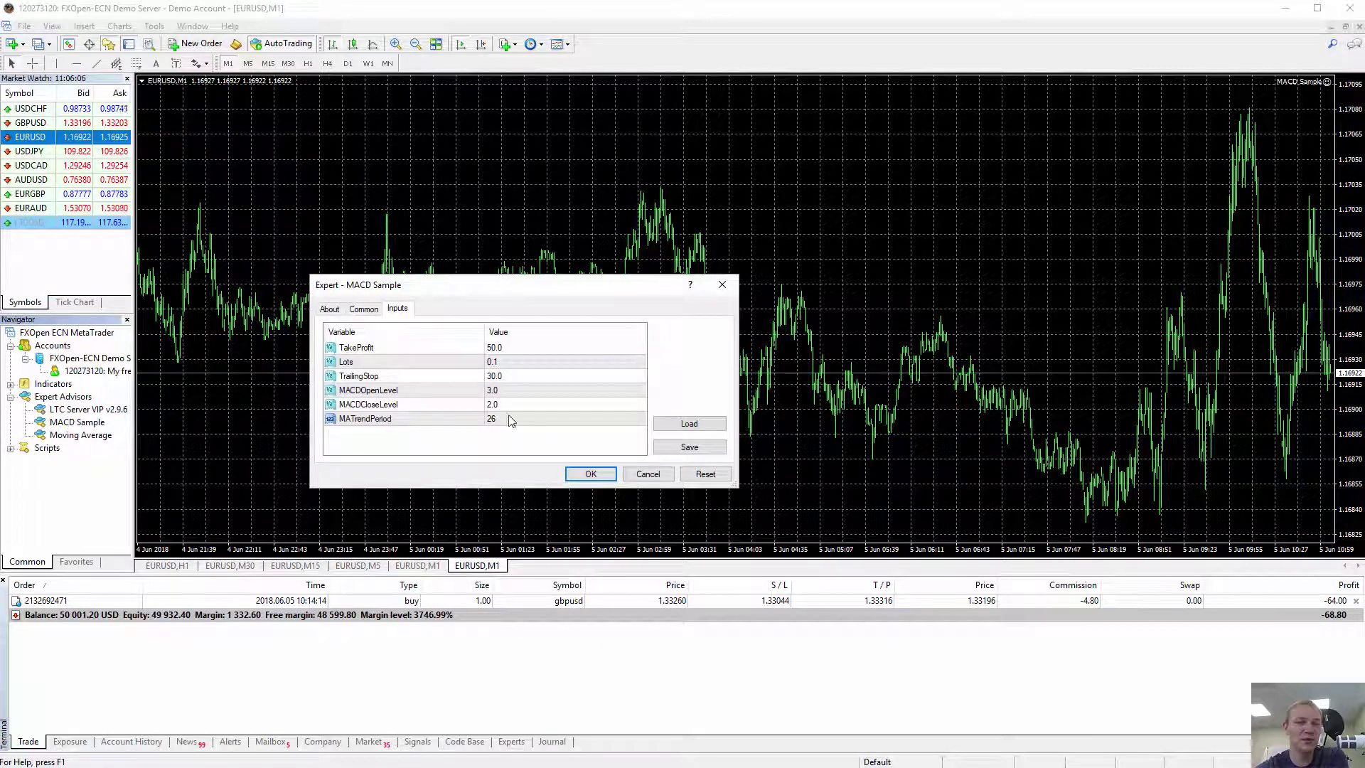
click(587, 476)
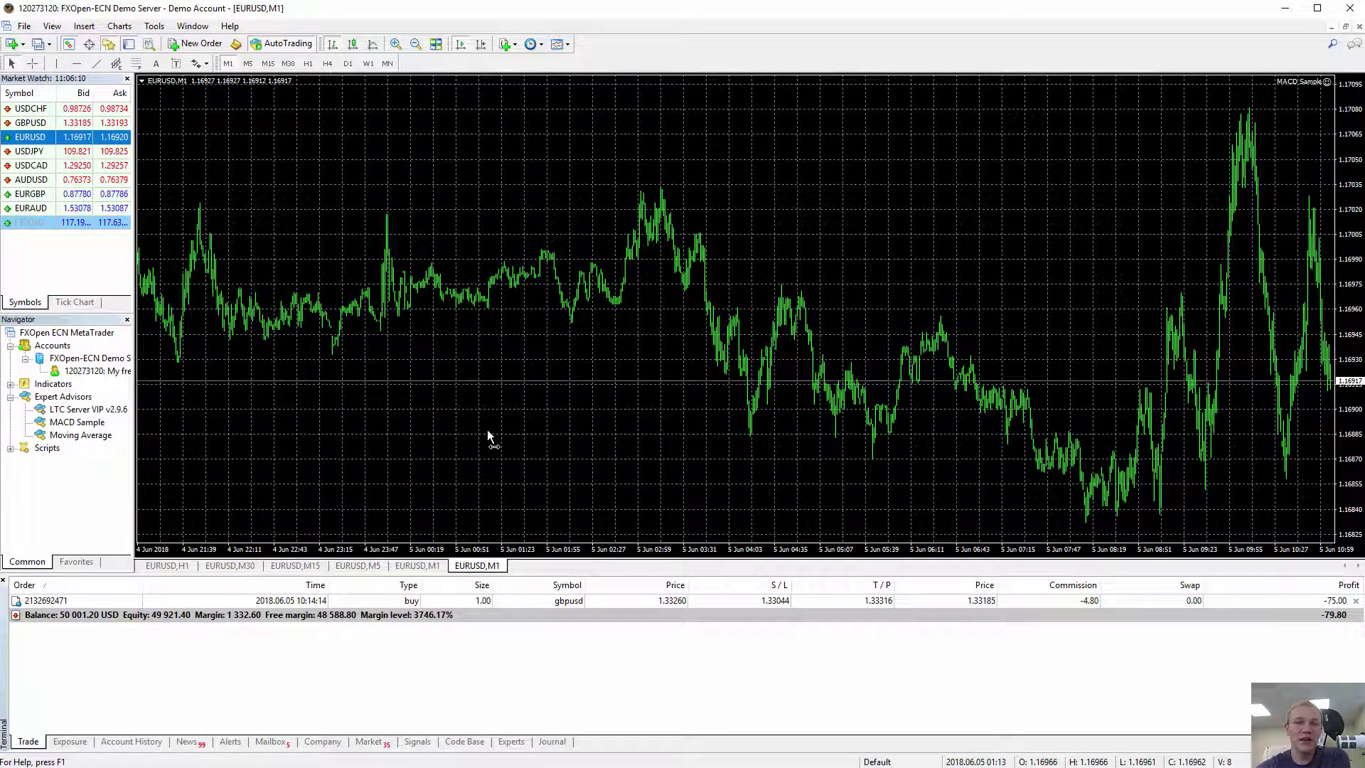
- Cycle through the M1, M5 and M15 charts to bring EURUSD M30 to the front
click(433, 569)
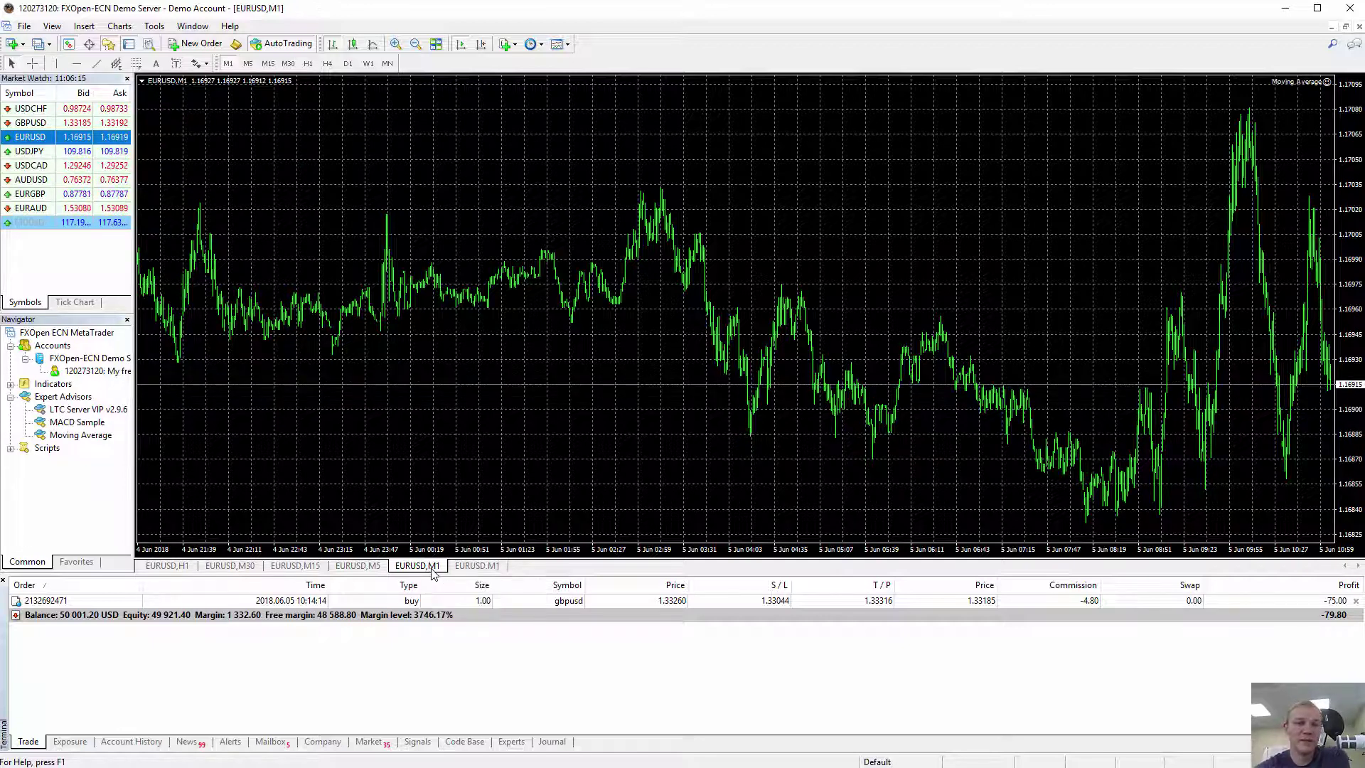
click(367, 568)
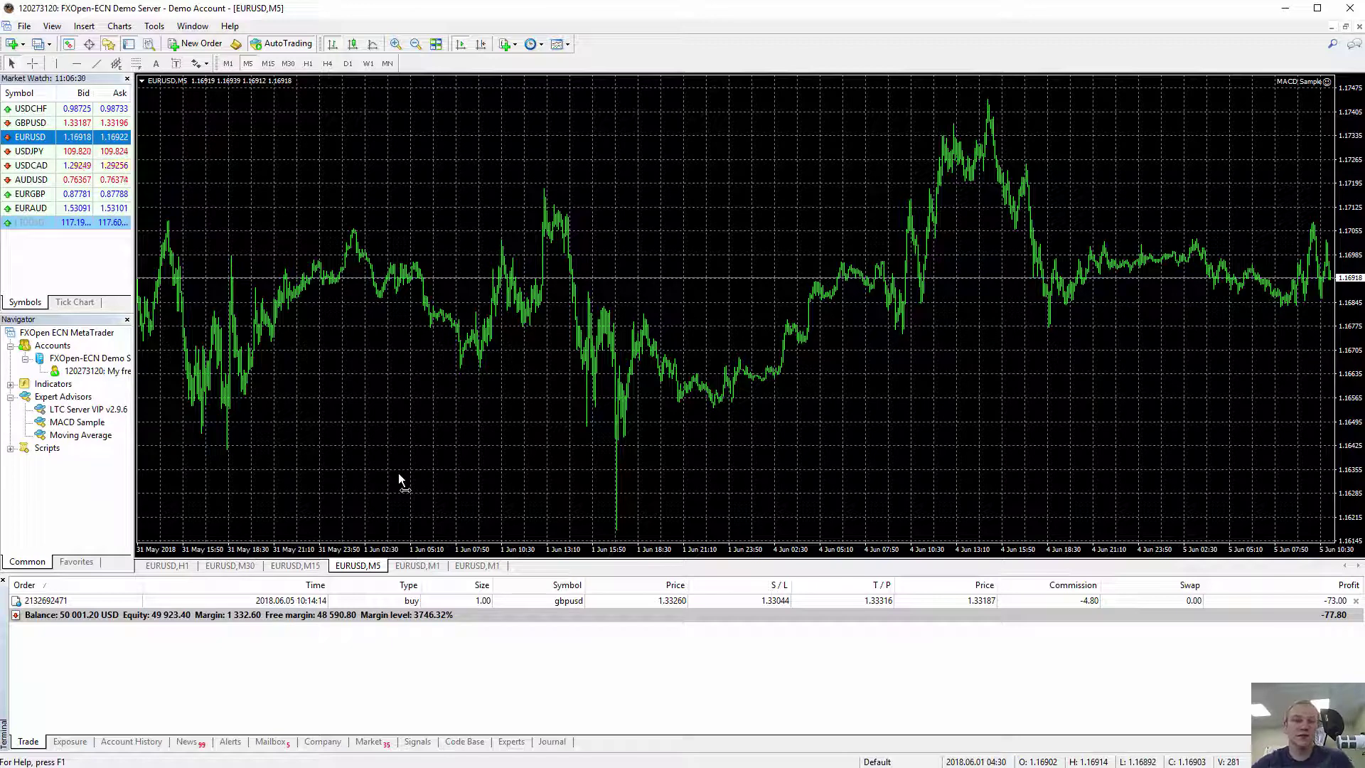
click(299, 565)
click(241, 567)
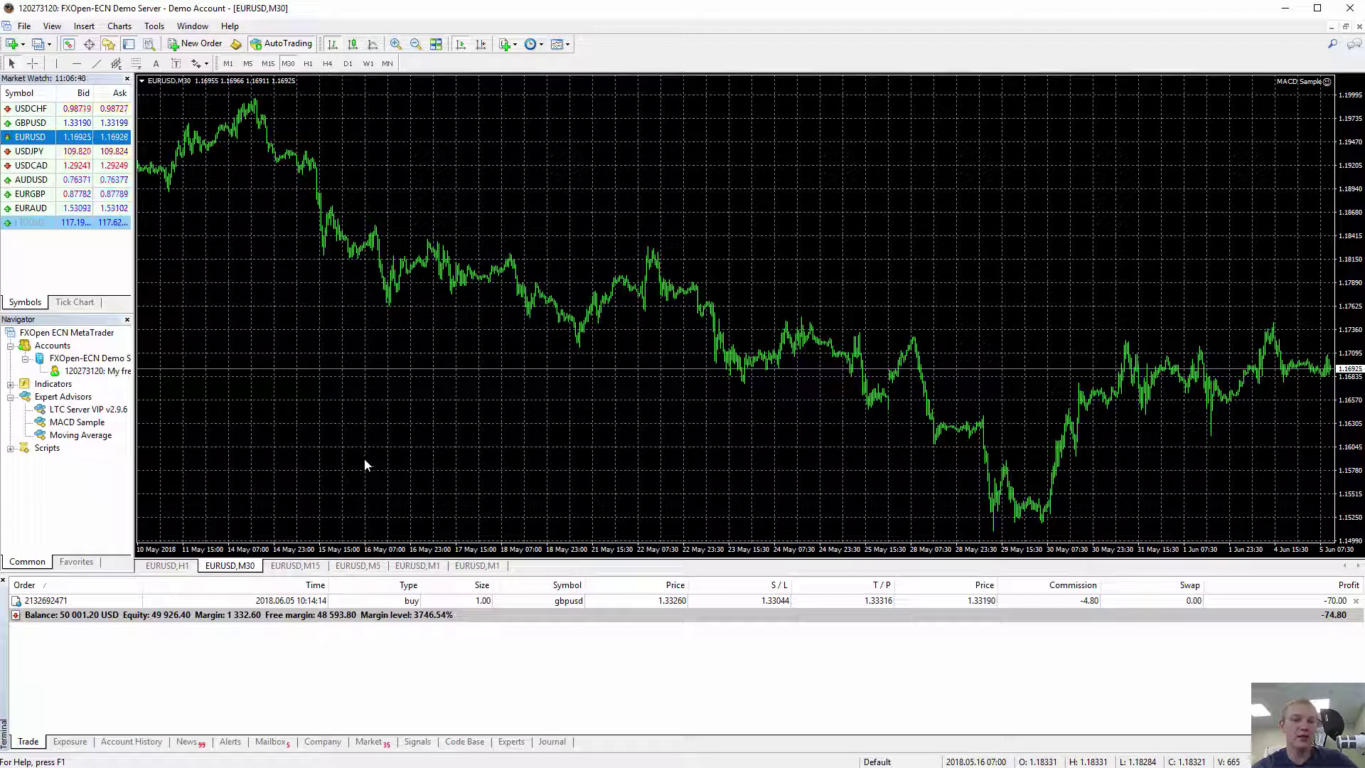
- Open a USDJPY M30 chart running the Moving Average expert
right_click(68, 152)
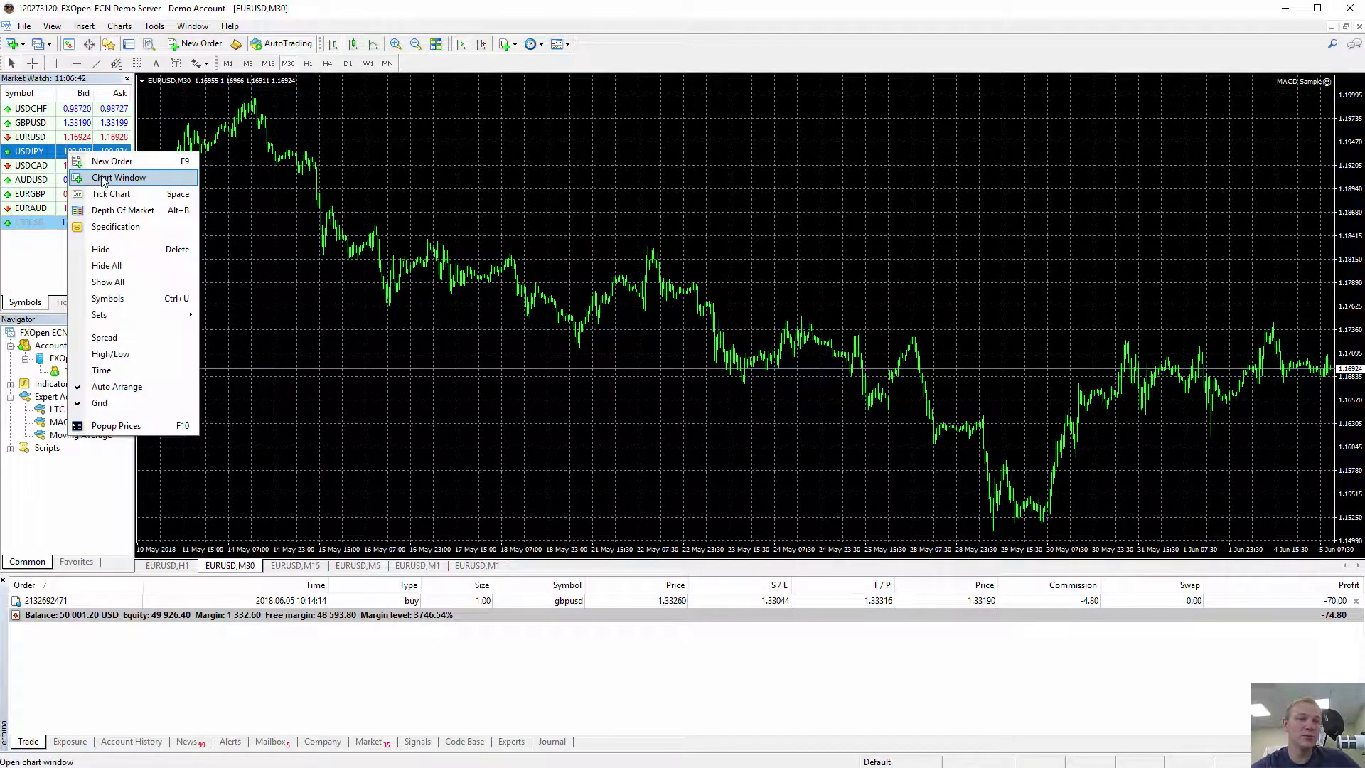
click(104, 178)
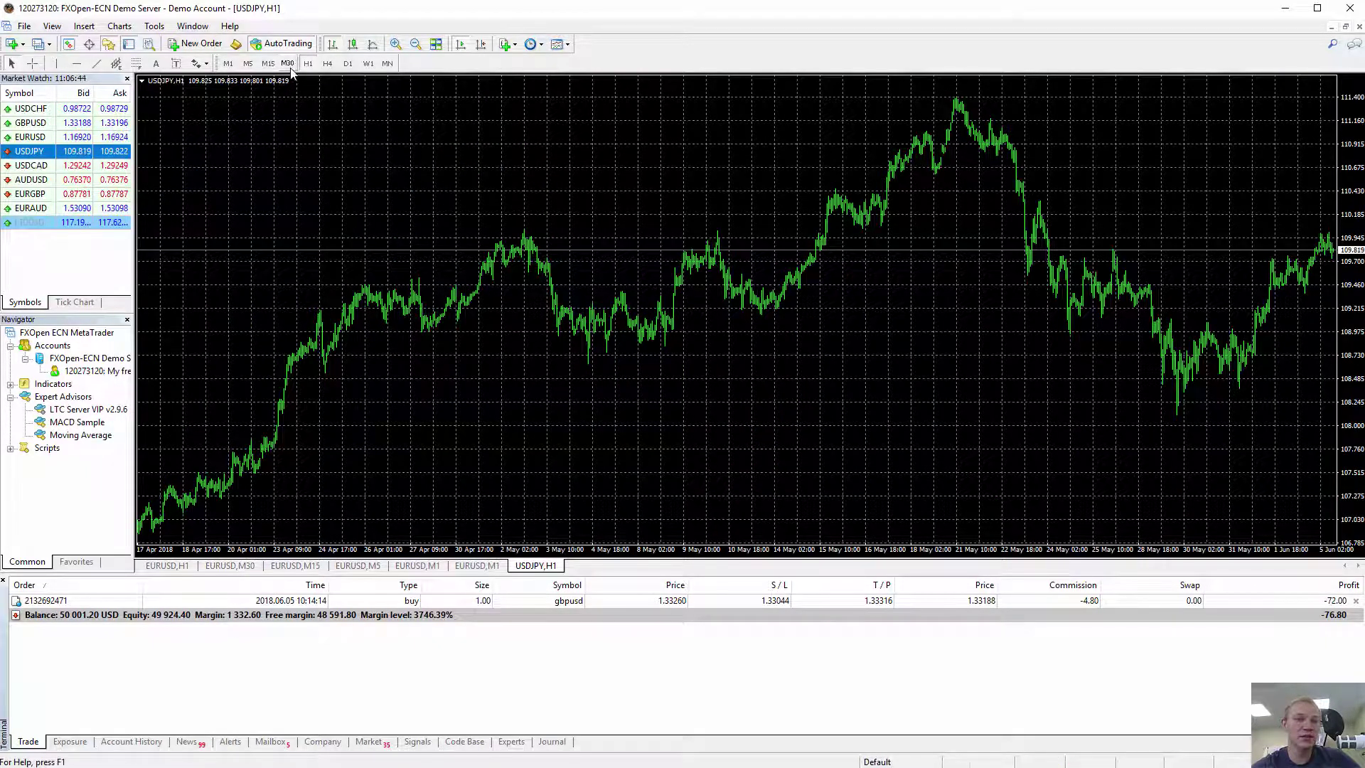
click(288, 64)
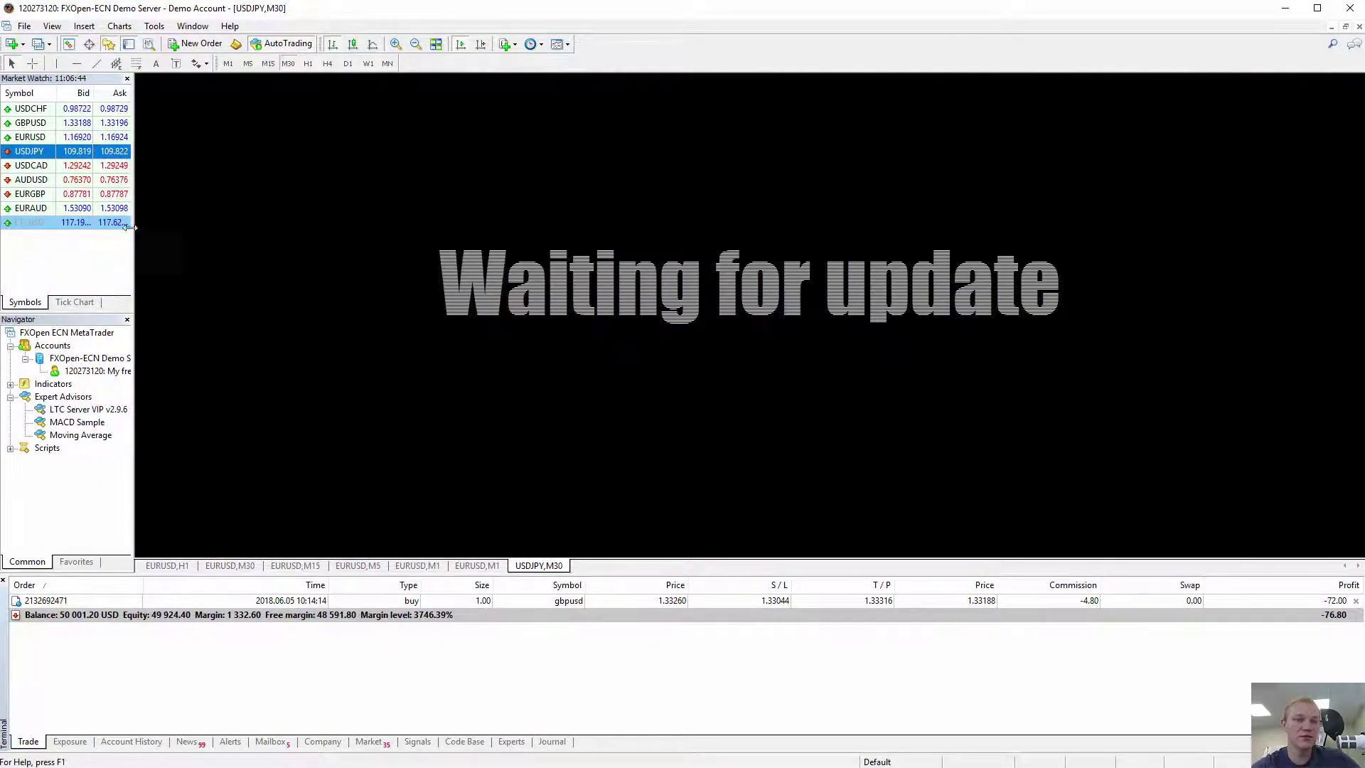
double_click(78, 434)
click(593, 472)
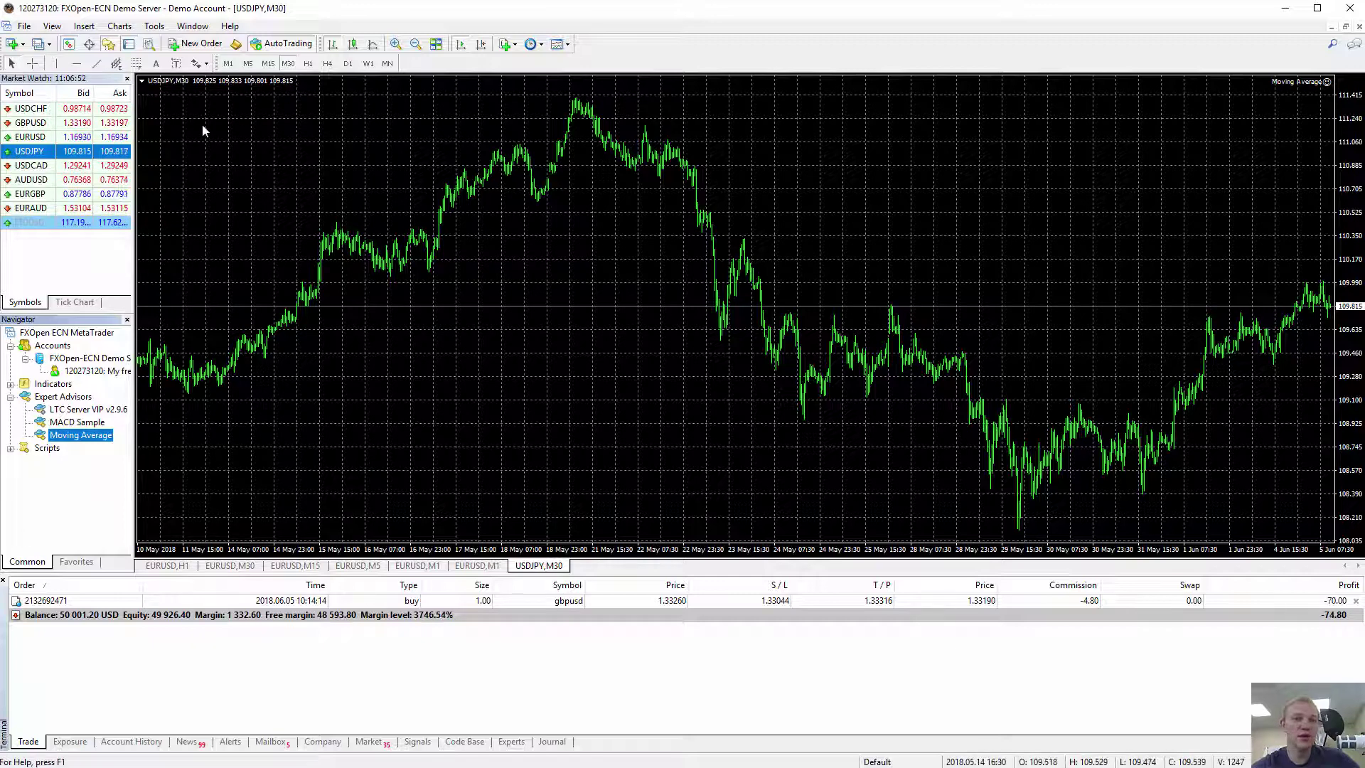
- Open a USDJPY Daily chart running MACD Sample
click(58, 159)
right_click(58, 159)
click(71, 172)
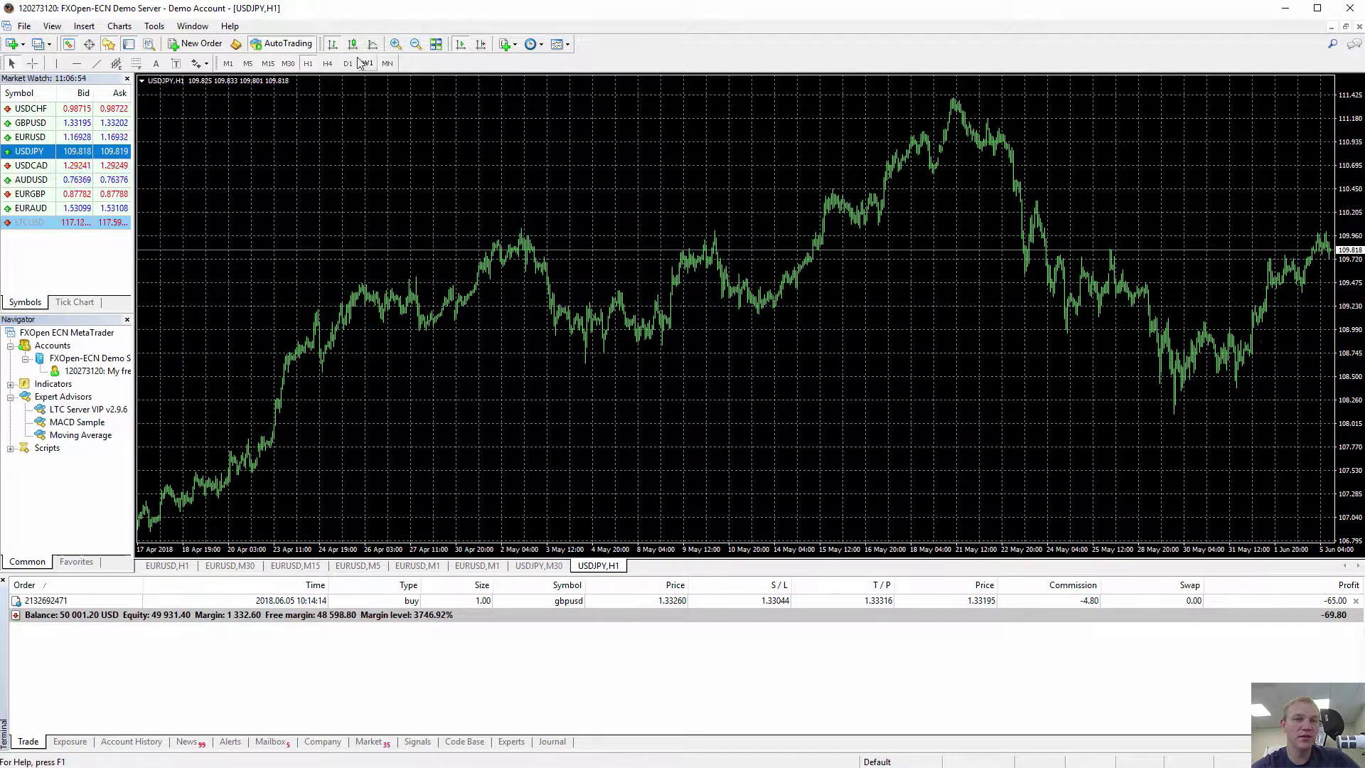
double_click(72, 422)
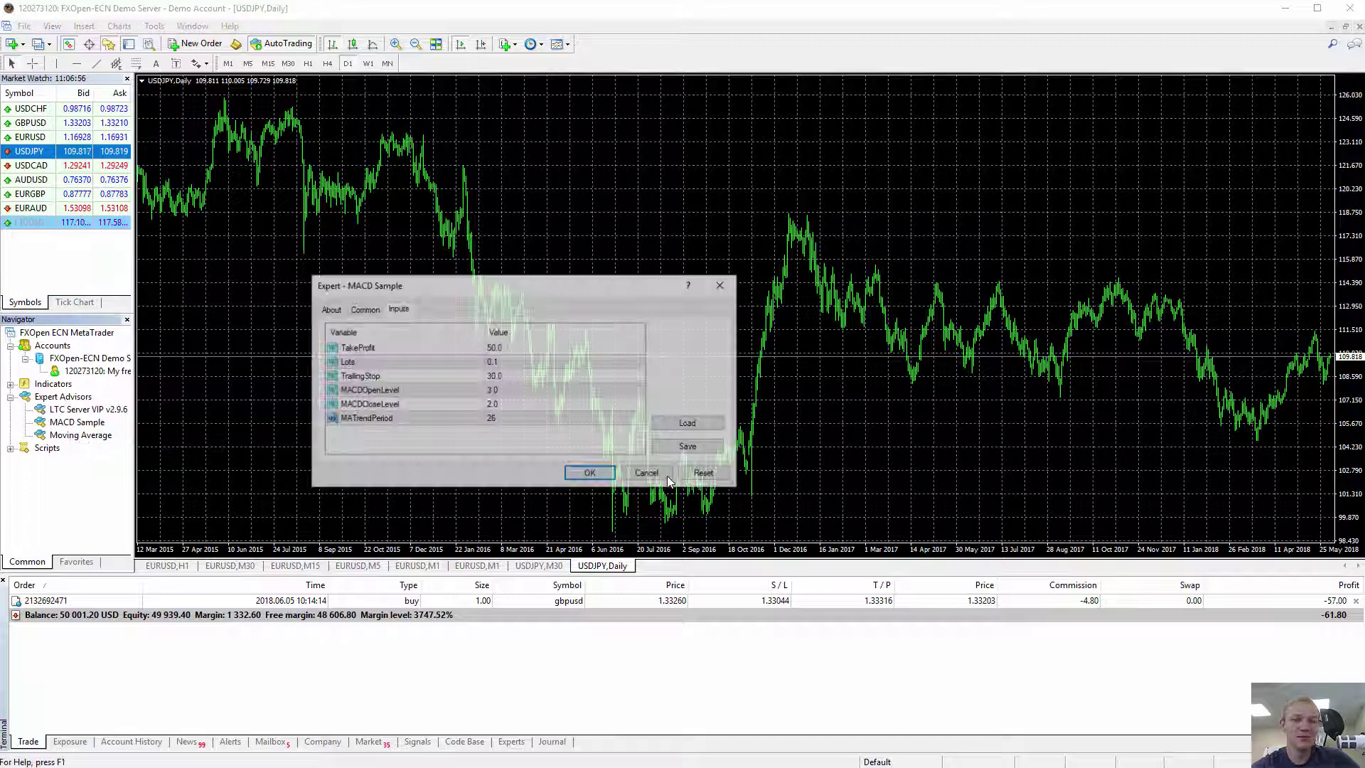
click(587, 473)
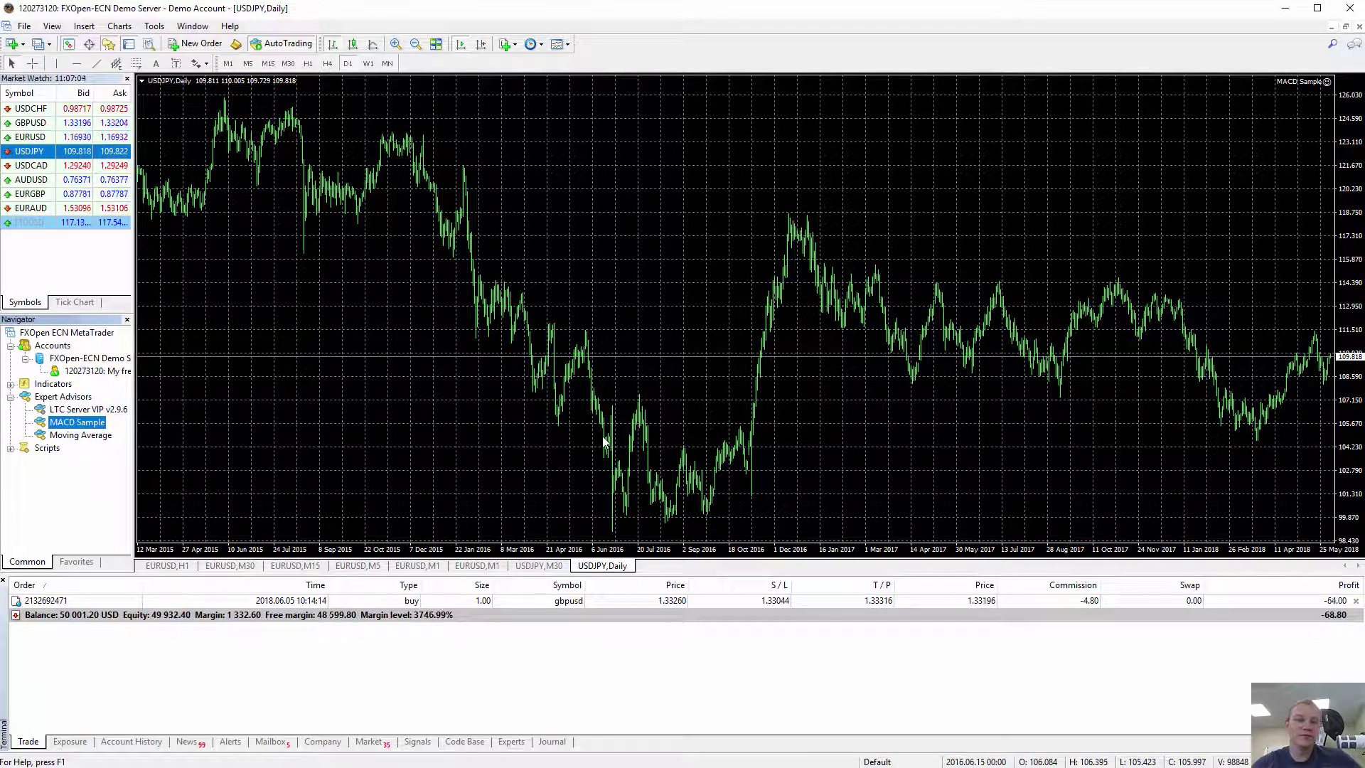
click(192, 26)
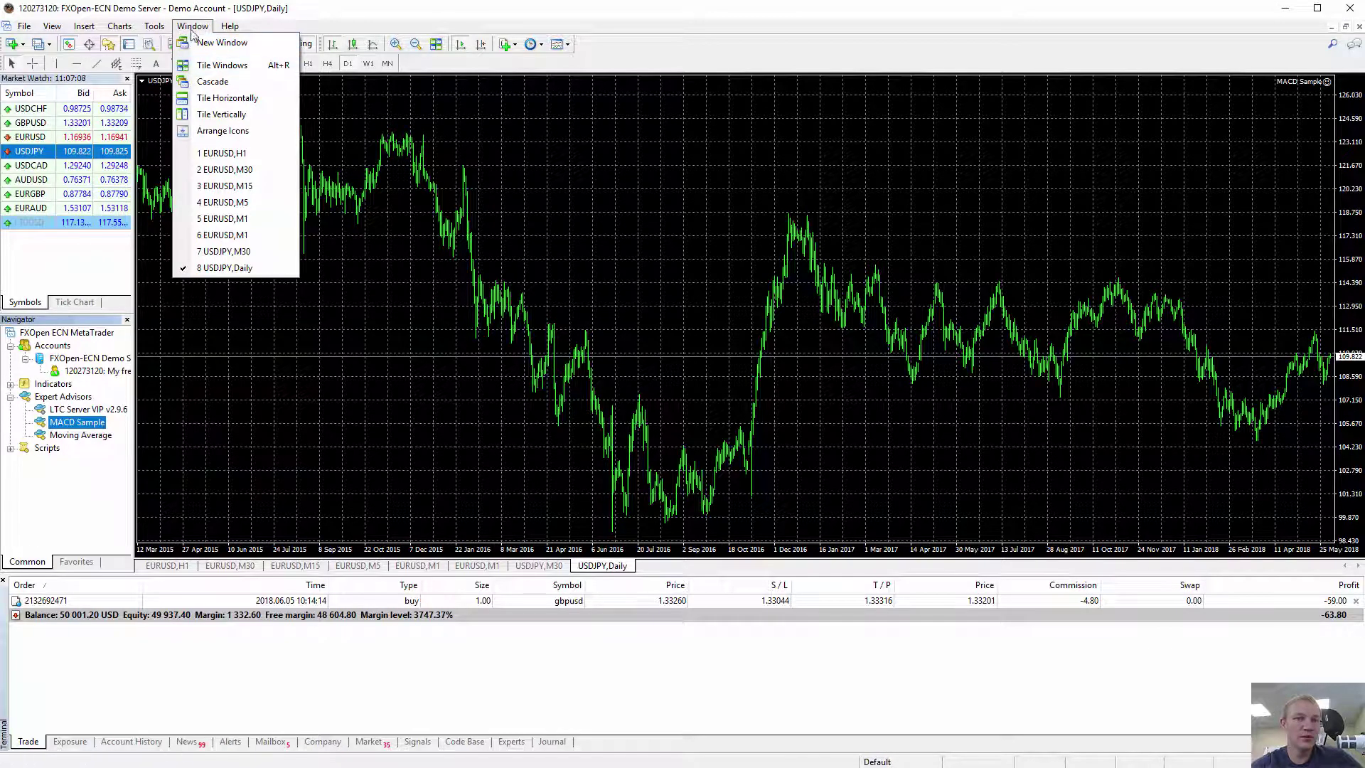
- Try Tile Horizontally, Tile Vertically and Cascade, then settle on Tile Windows with EURUSD M15 active
click(203, 68)
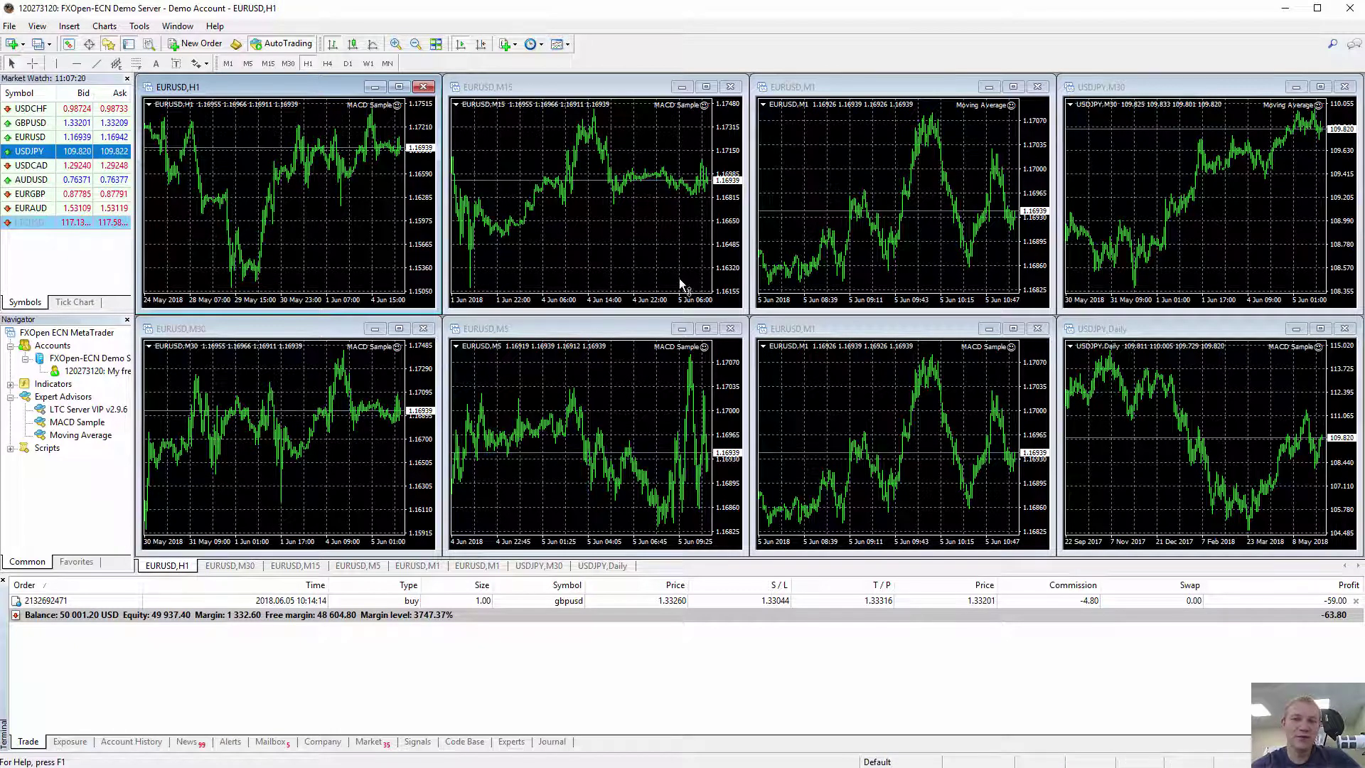
click(177, 25)
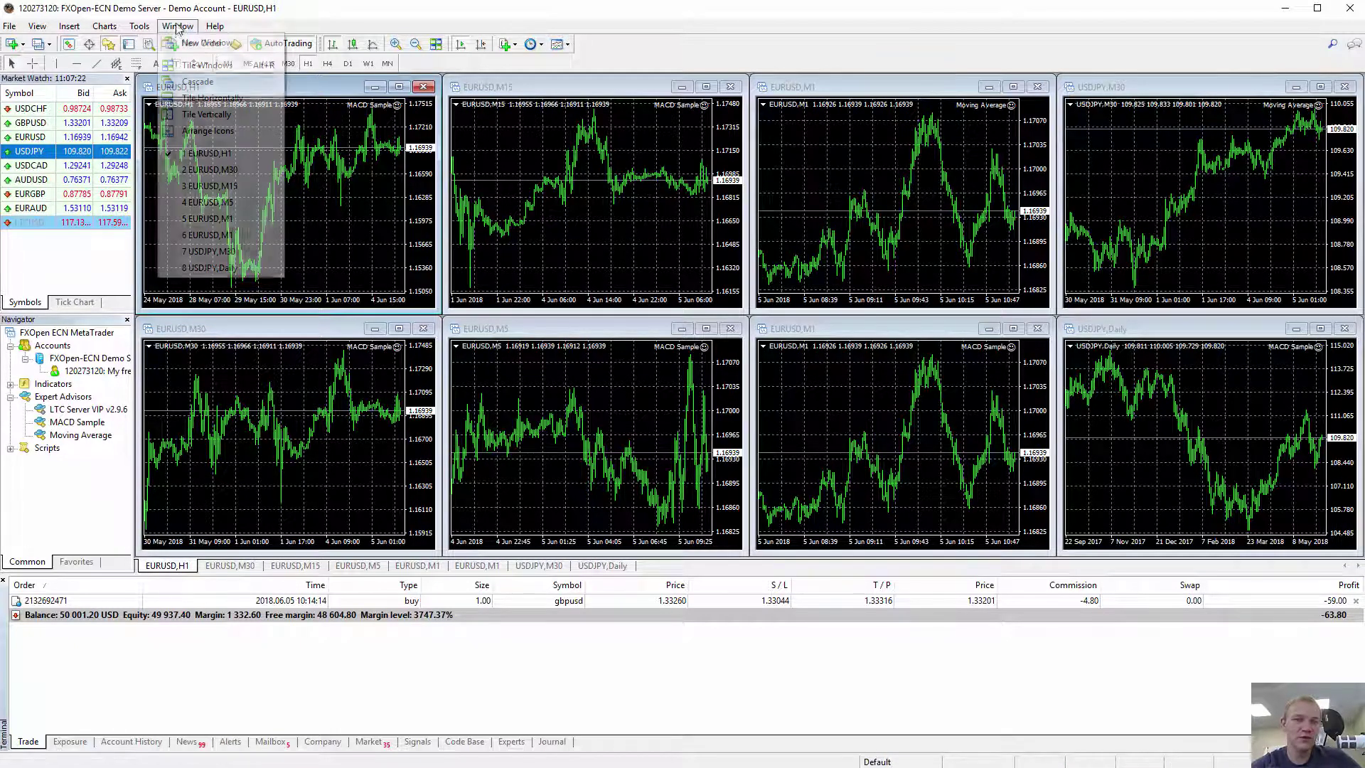
click(214, 100)
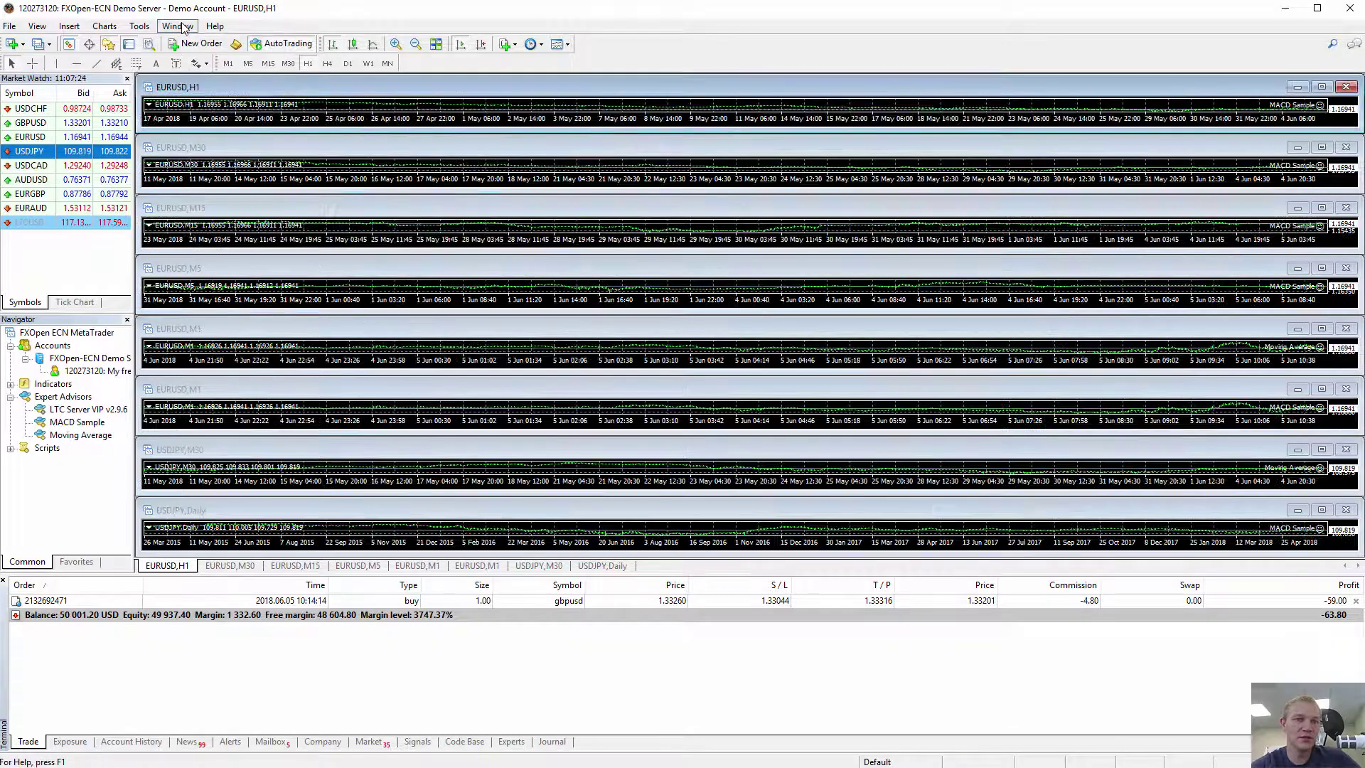
click(181, 28)
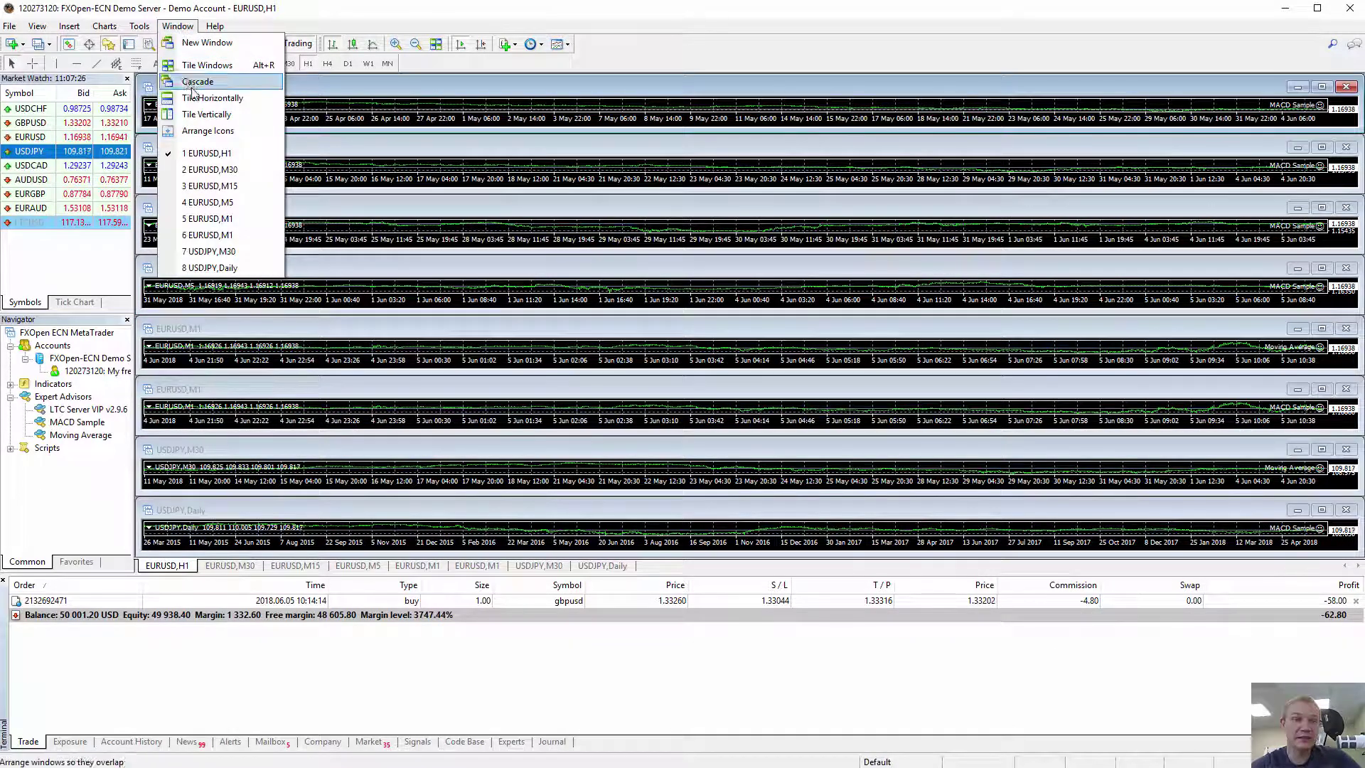
click(206, 115)
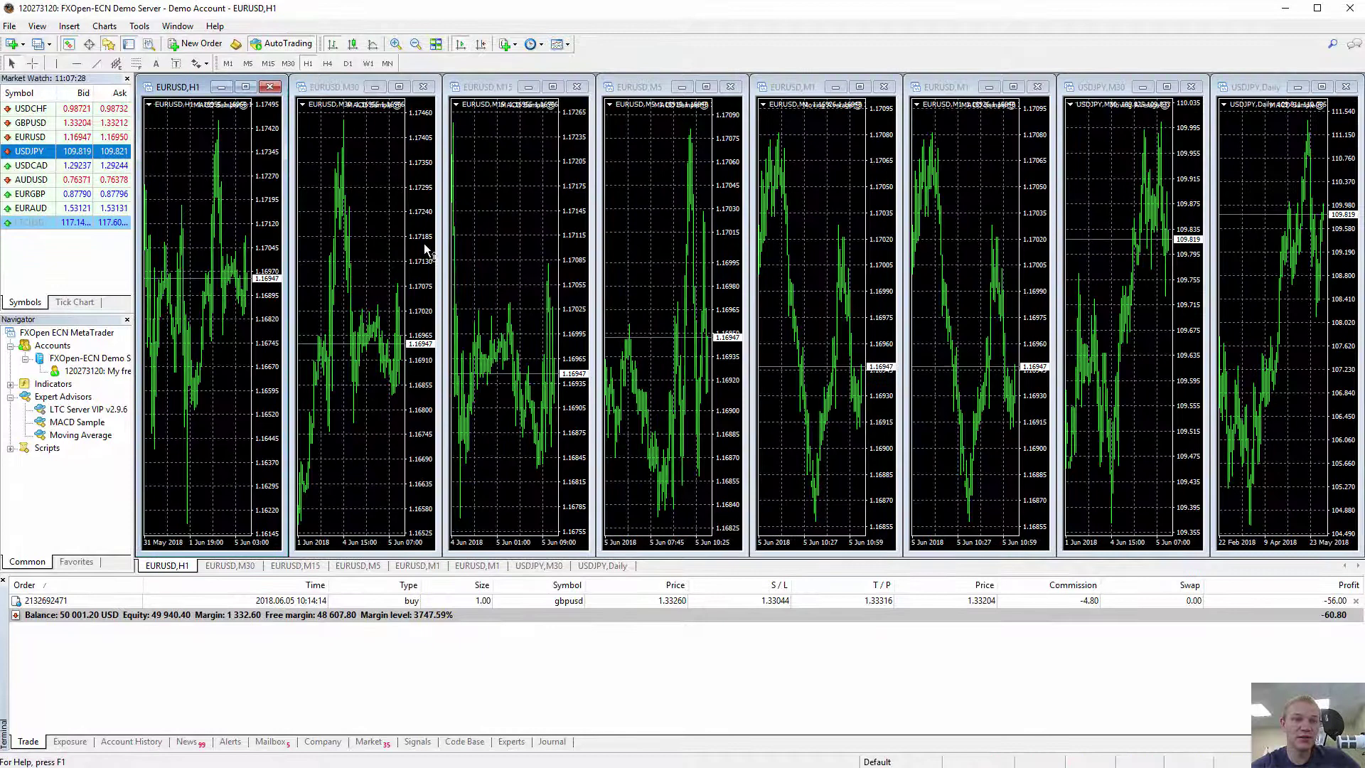
click(177, 27)
click(197, 82)
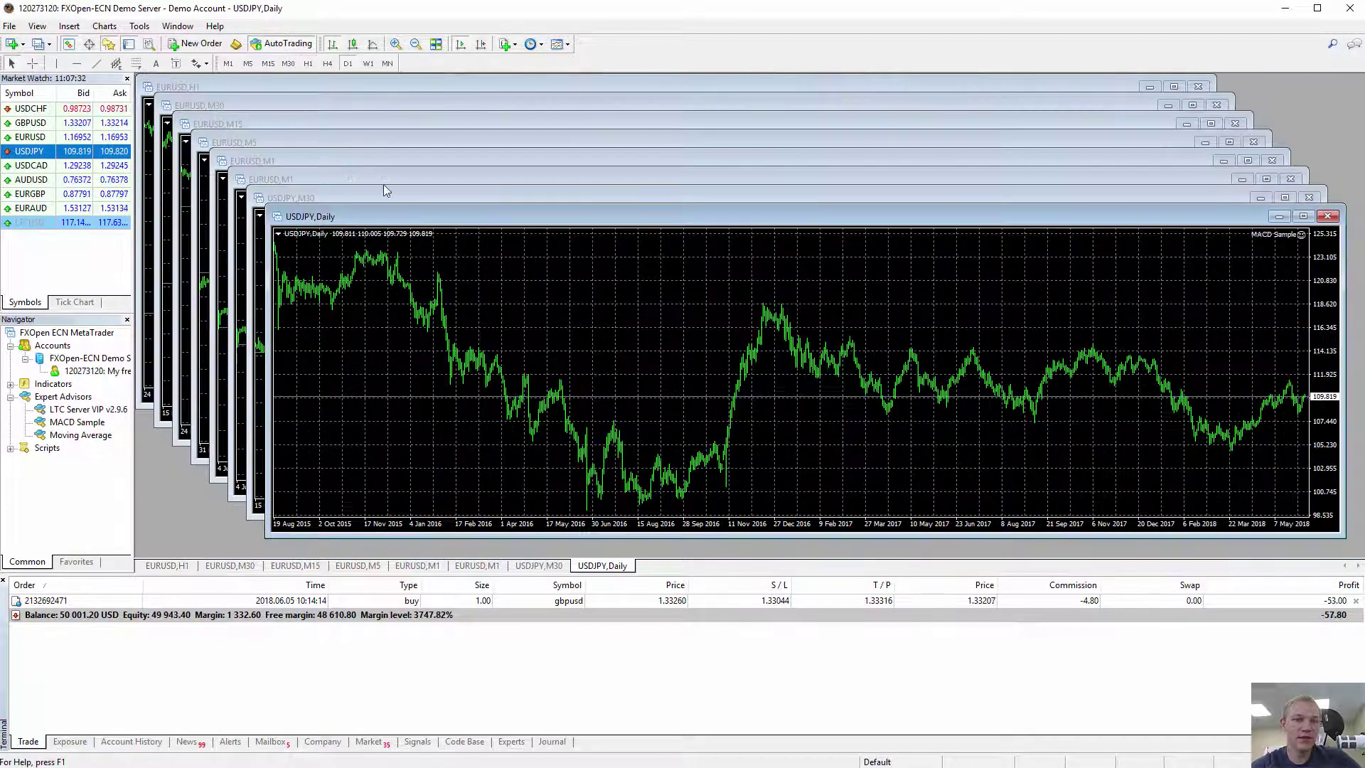
click(177, 27)
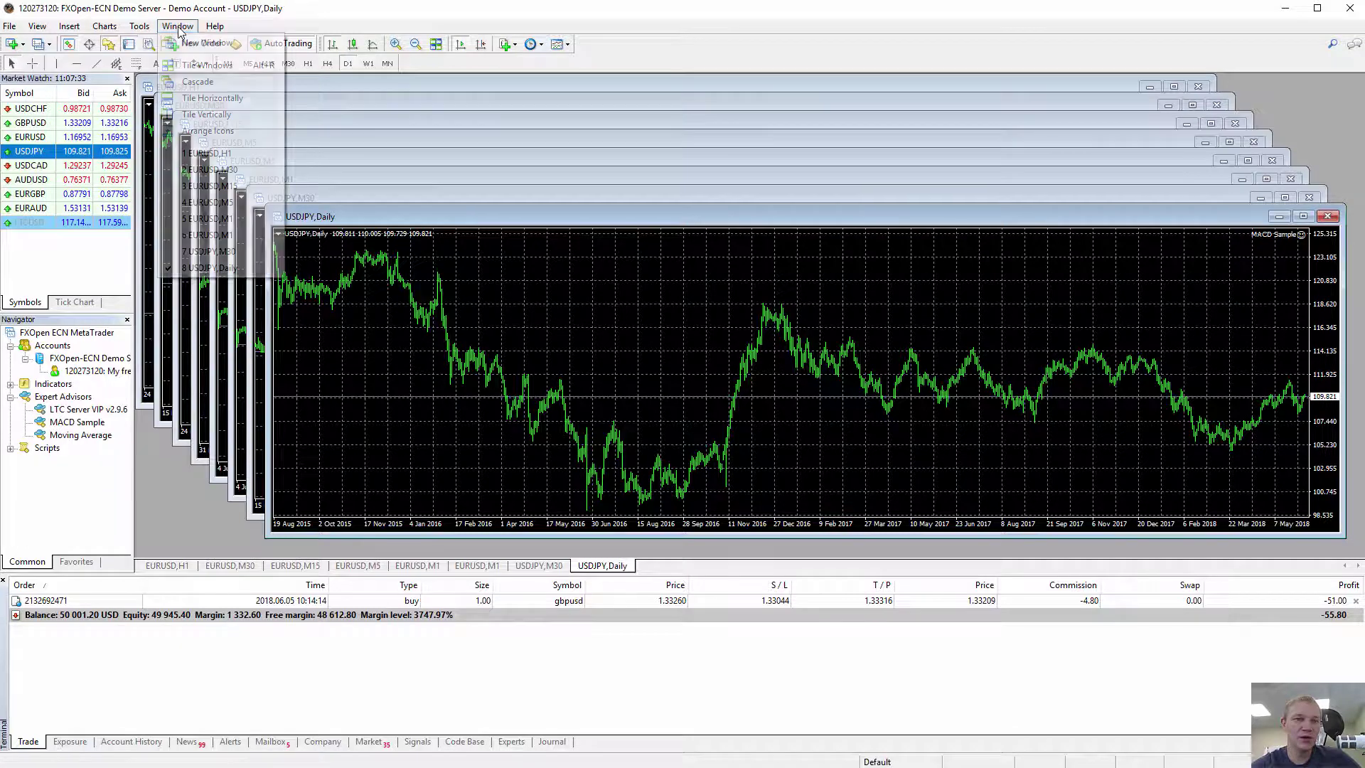
click(207, 66)
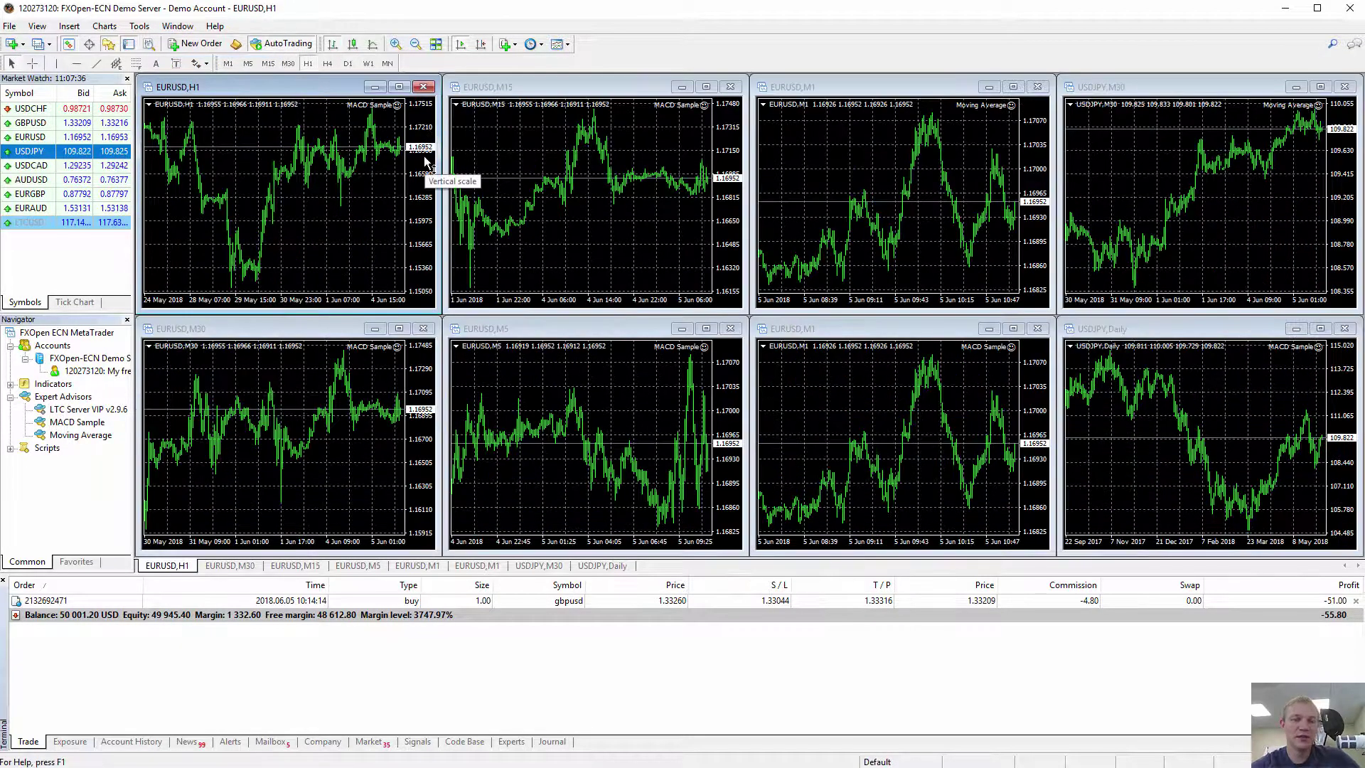
click(533, 168)
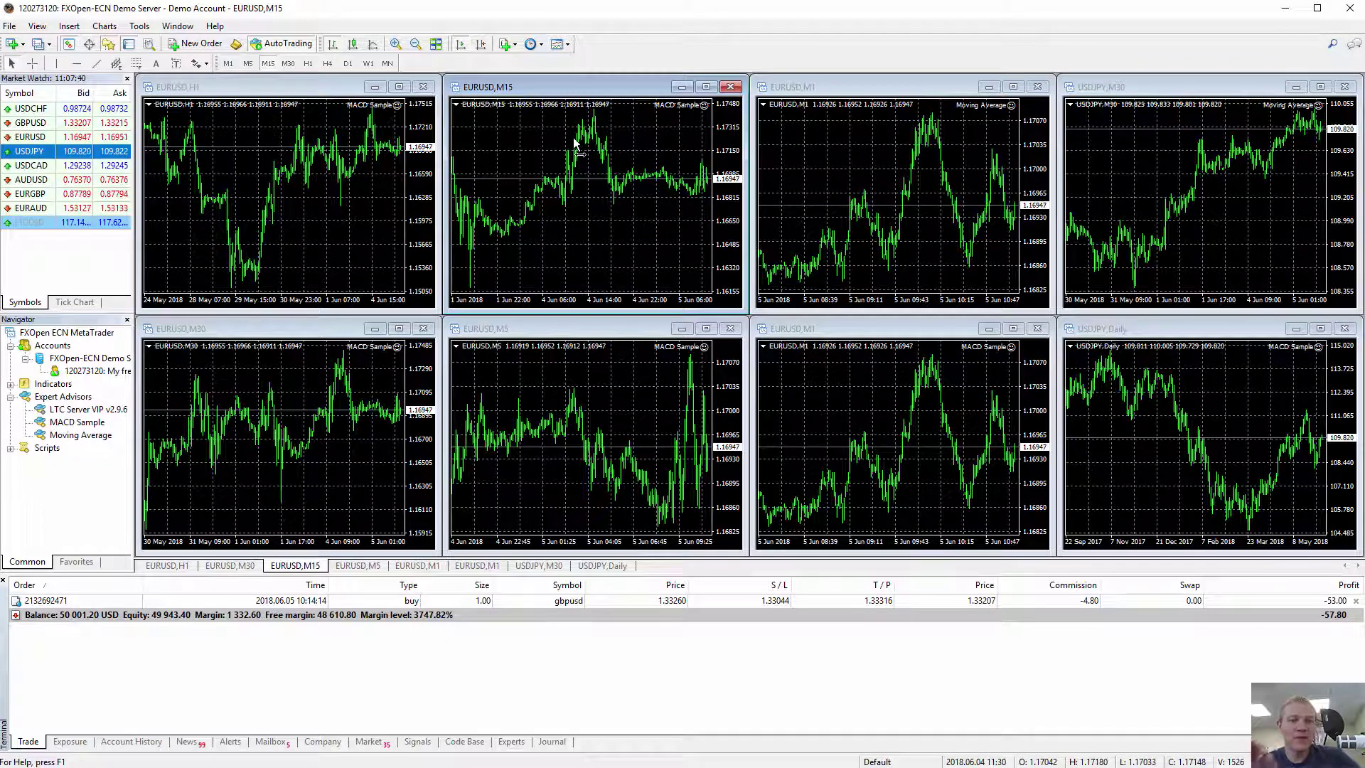
double_click(705, 106)
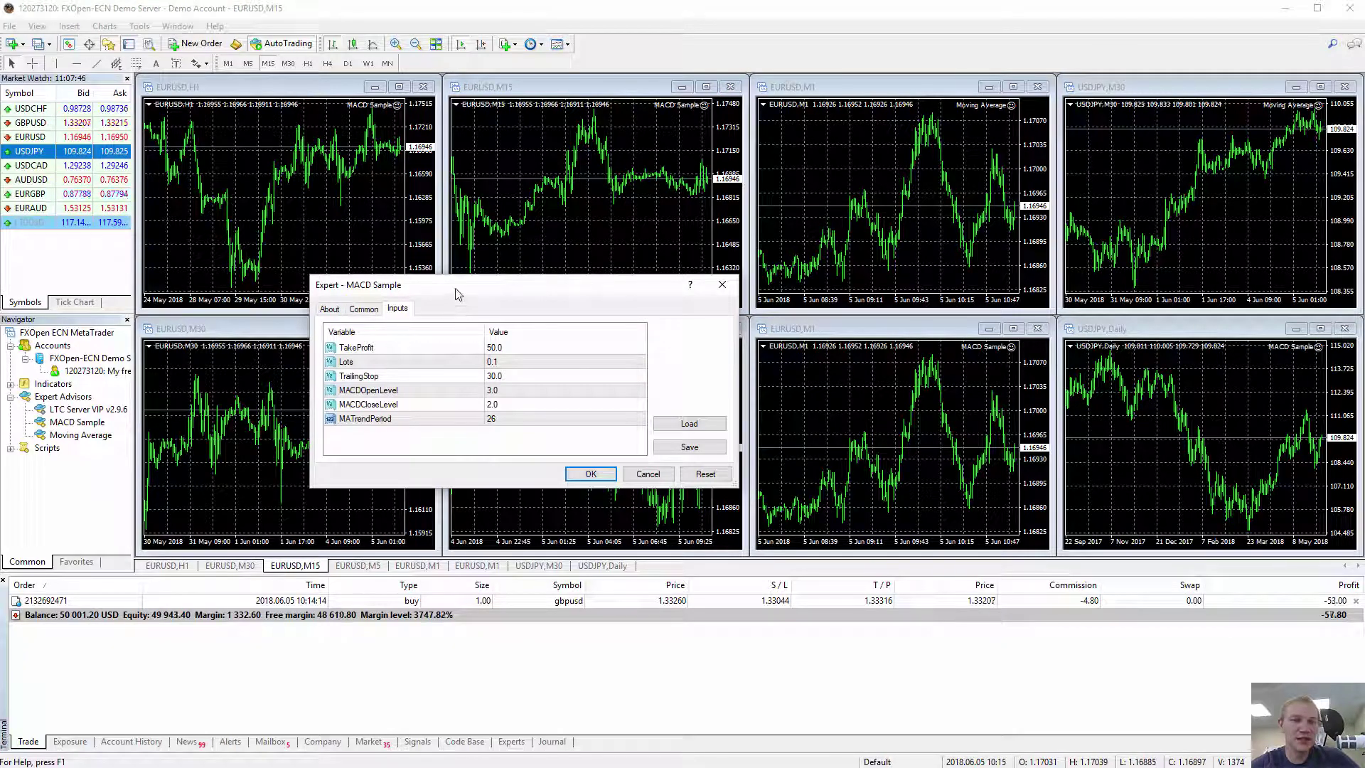
drag(456, 289, 434, 281)
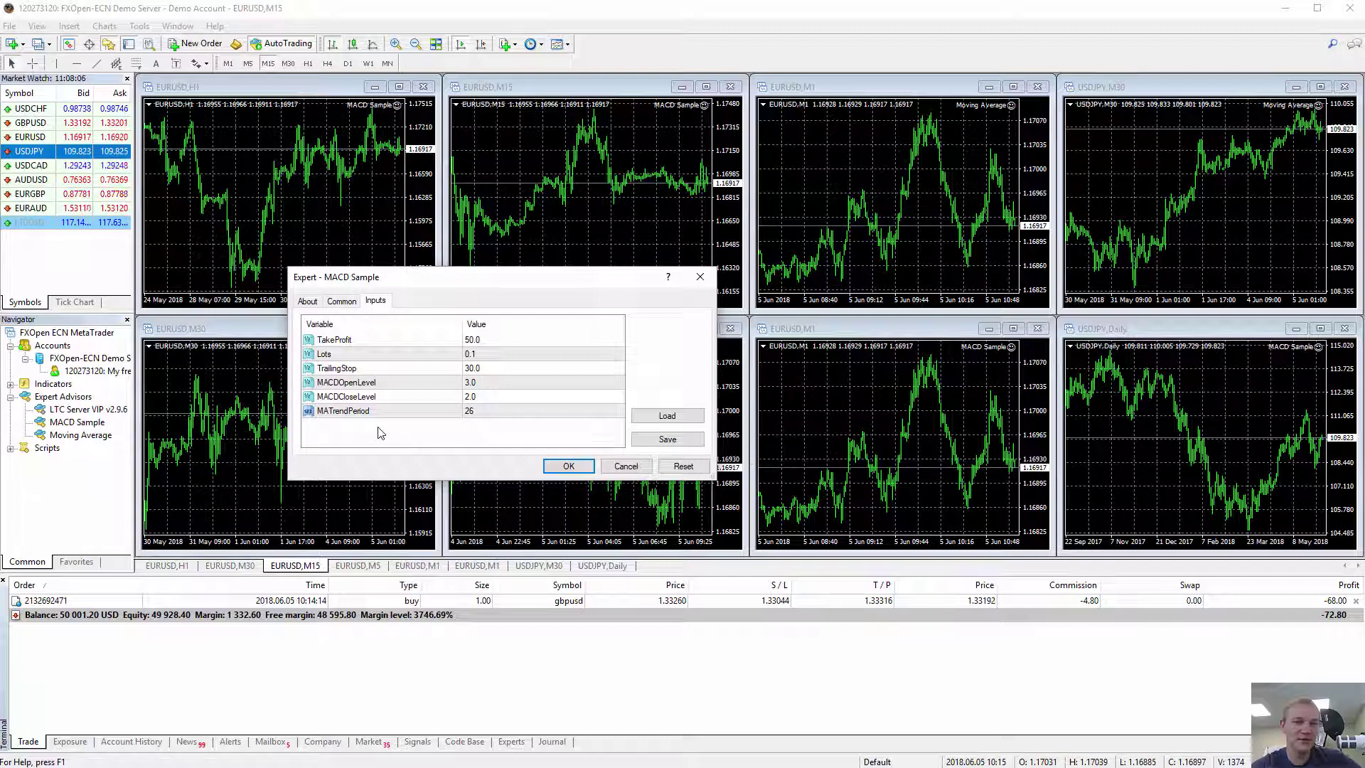
click(626, 466)
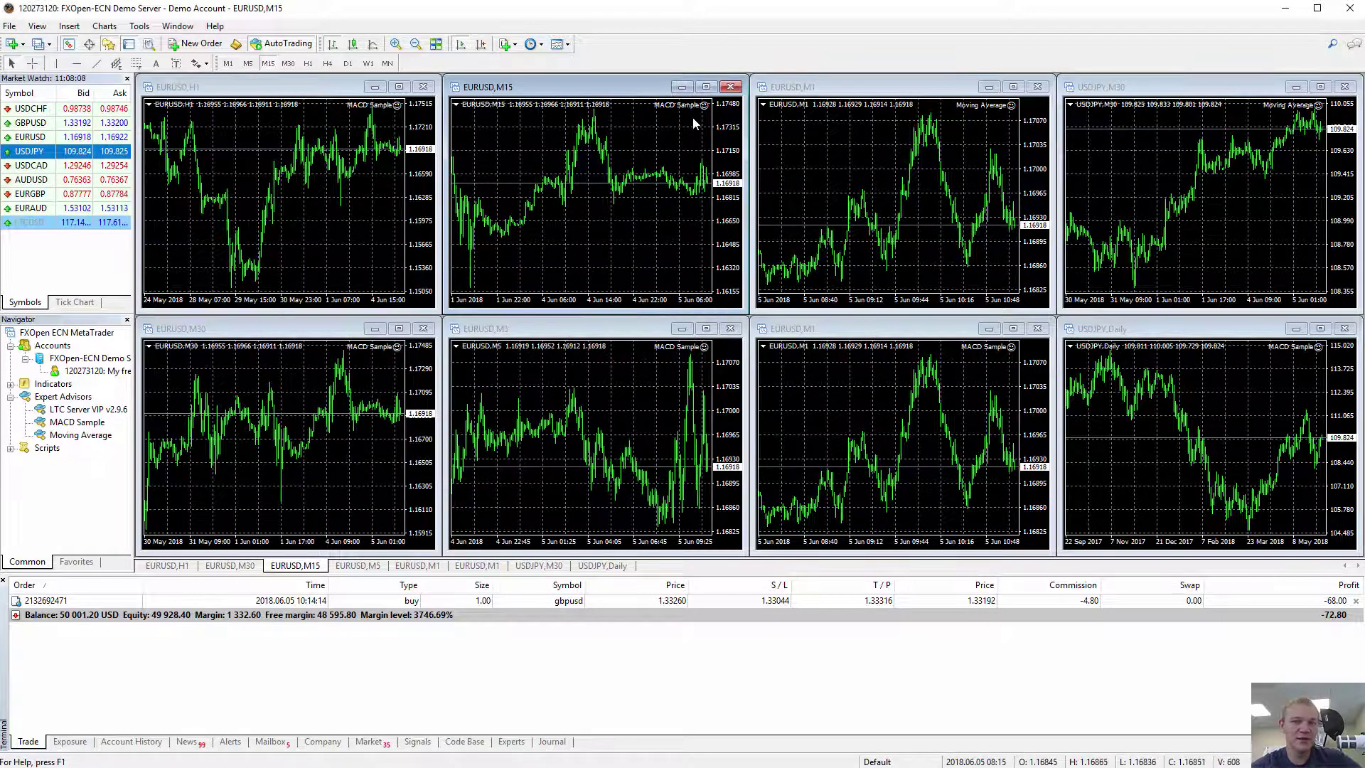
double_click(1011, 105)
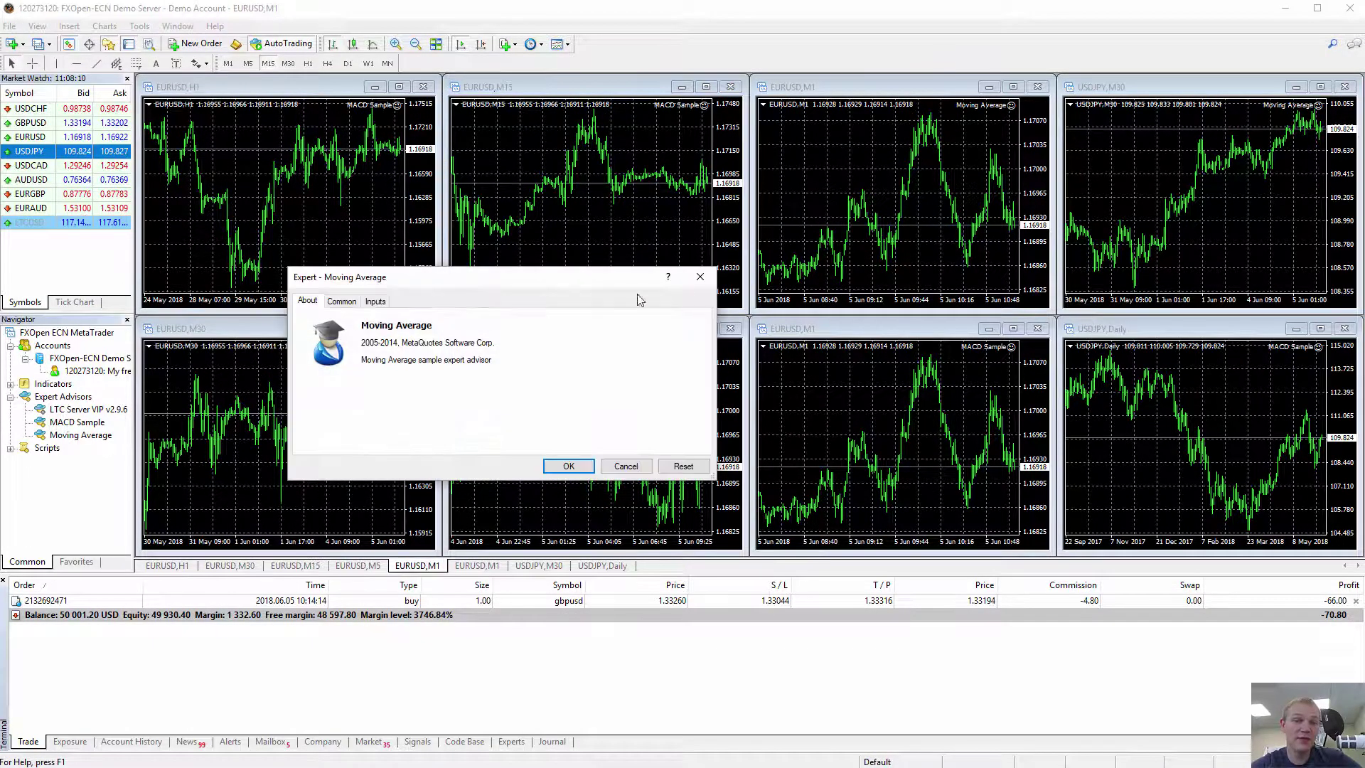
click(376, 301)
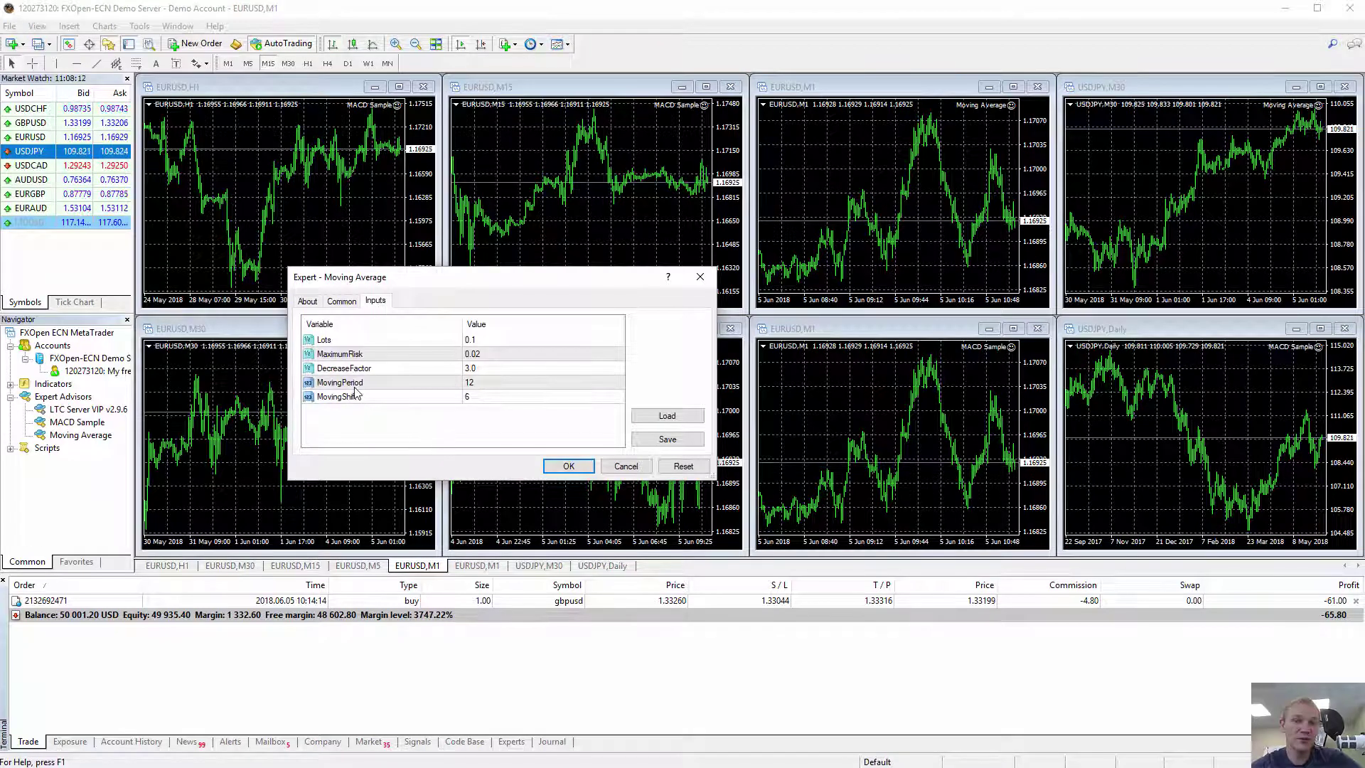
click(626, 465)
click(547, 391)
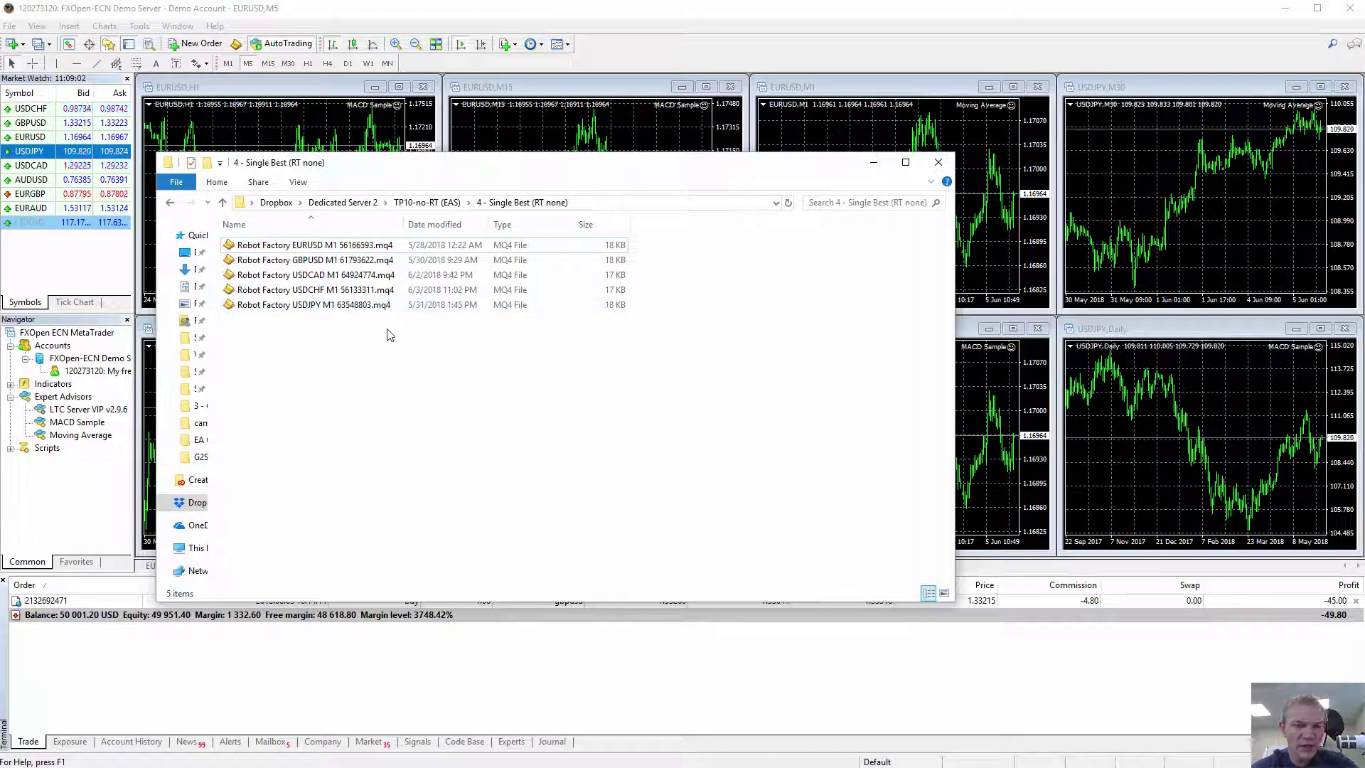
- Copy the Robot Factory EURUSD robot file from its folder
click(310, 249)
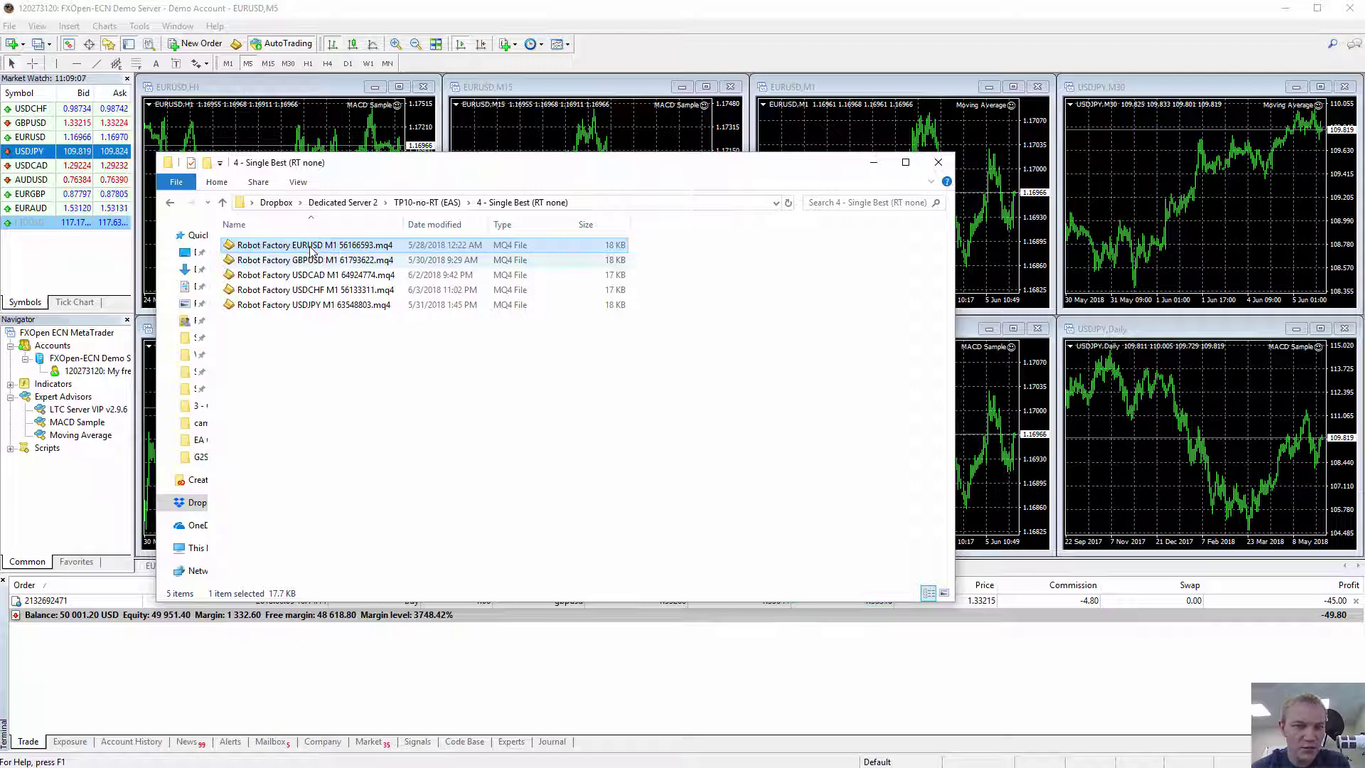
ctrl+click(317, 263)
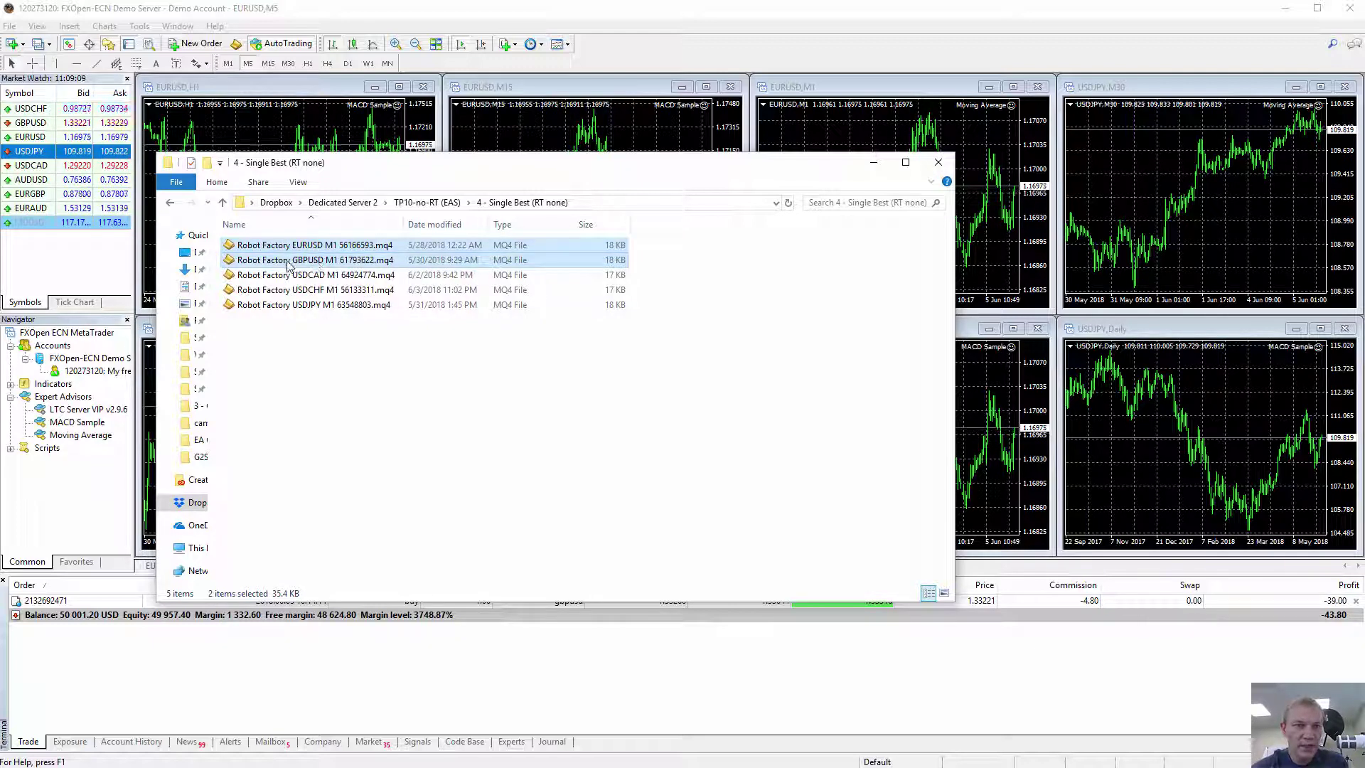
click(315, 246)
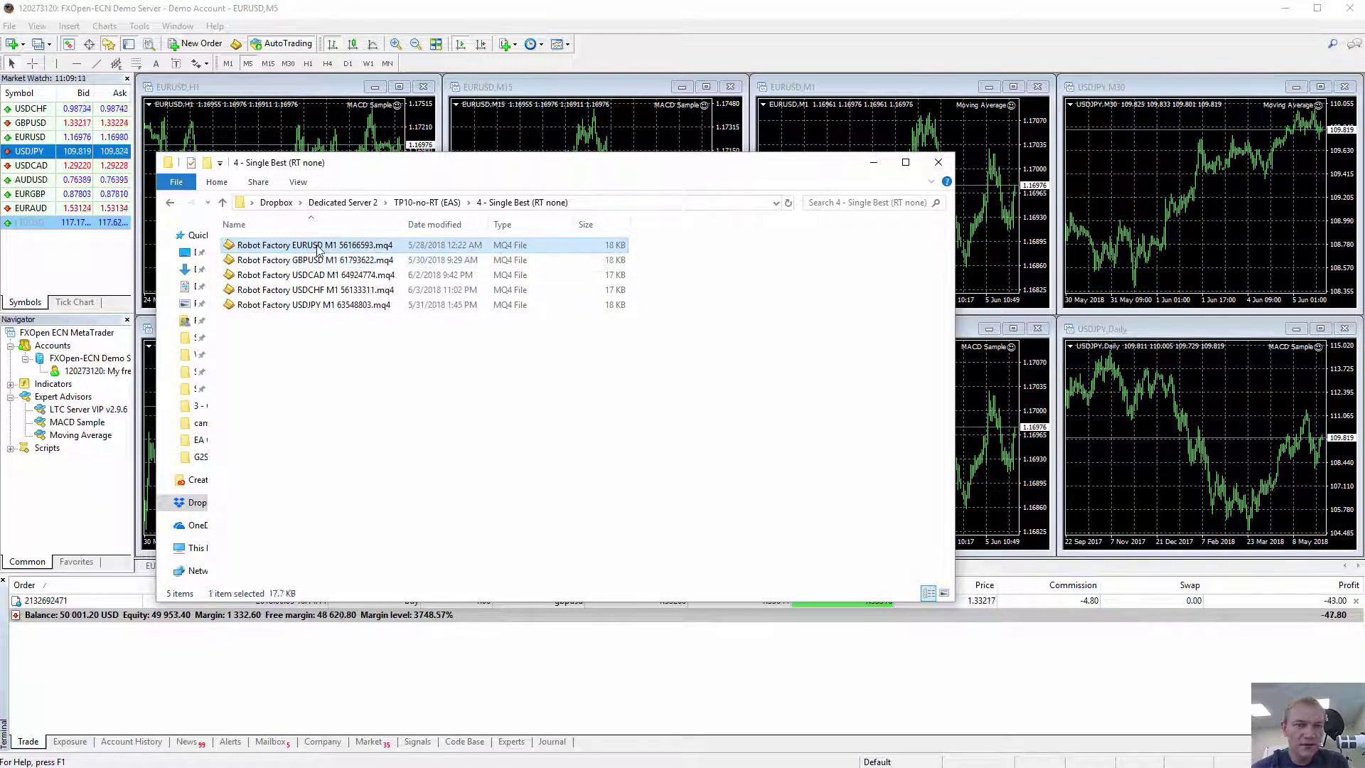
right_click(317, 247)
click(351, 411)
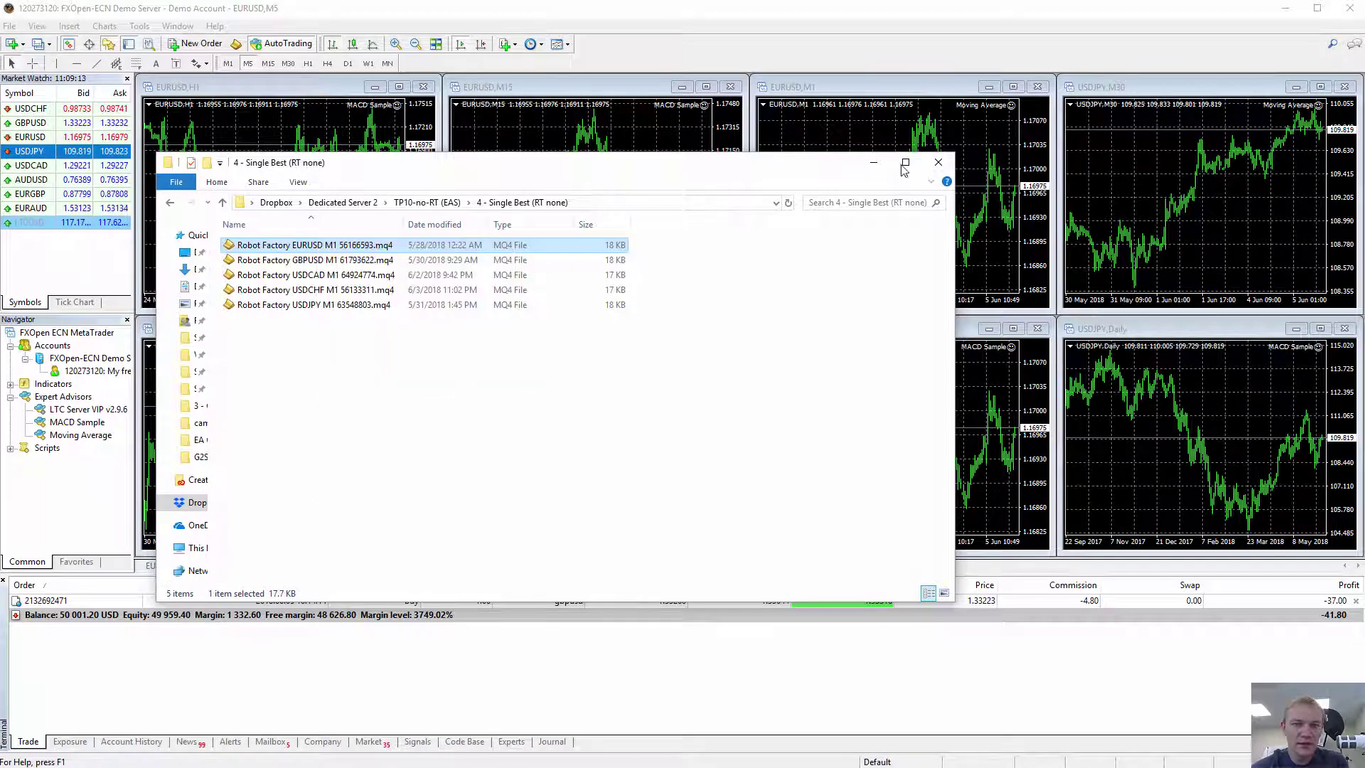
click(927, 167)
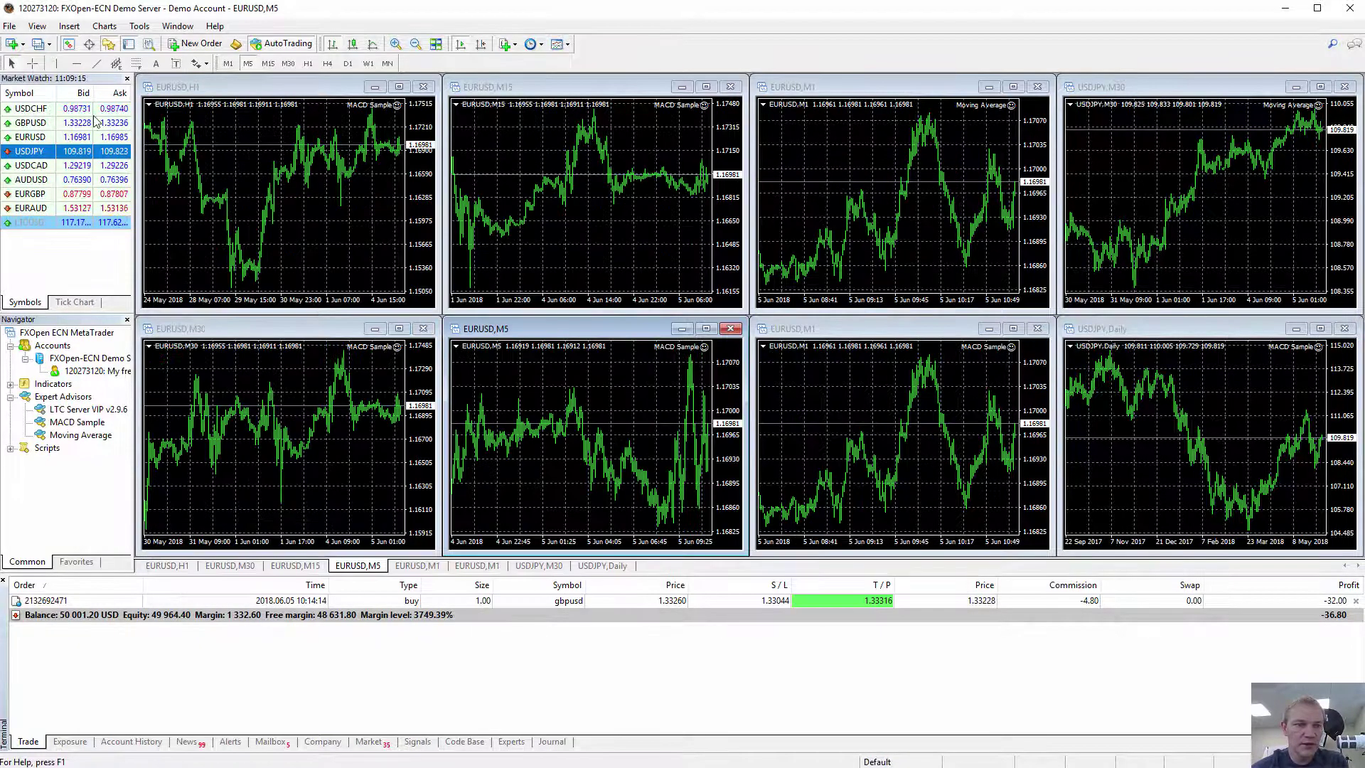
- Paste the robot file into the data folder's MQL4\Experts and close Explorer
click(9, 26)
click(49, 164)
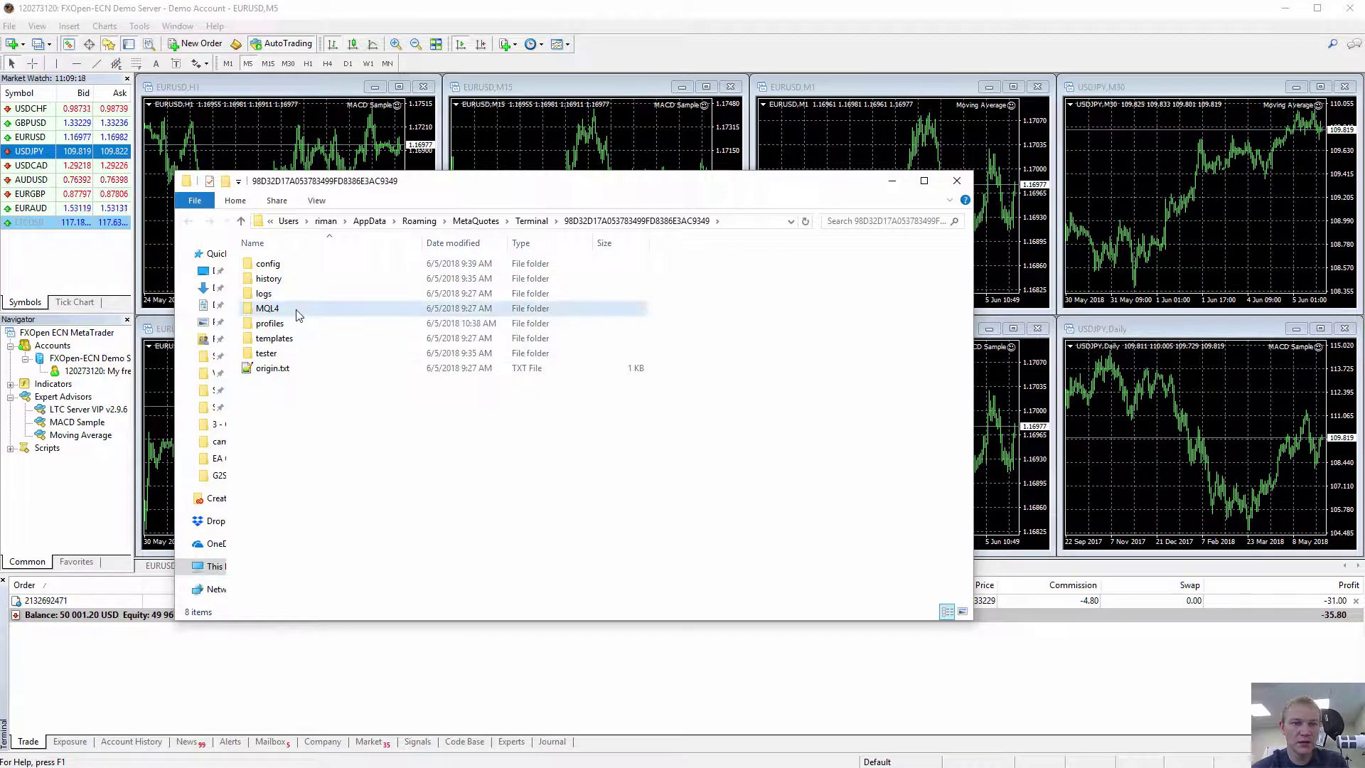
double_click(296, 308)
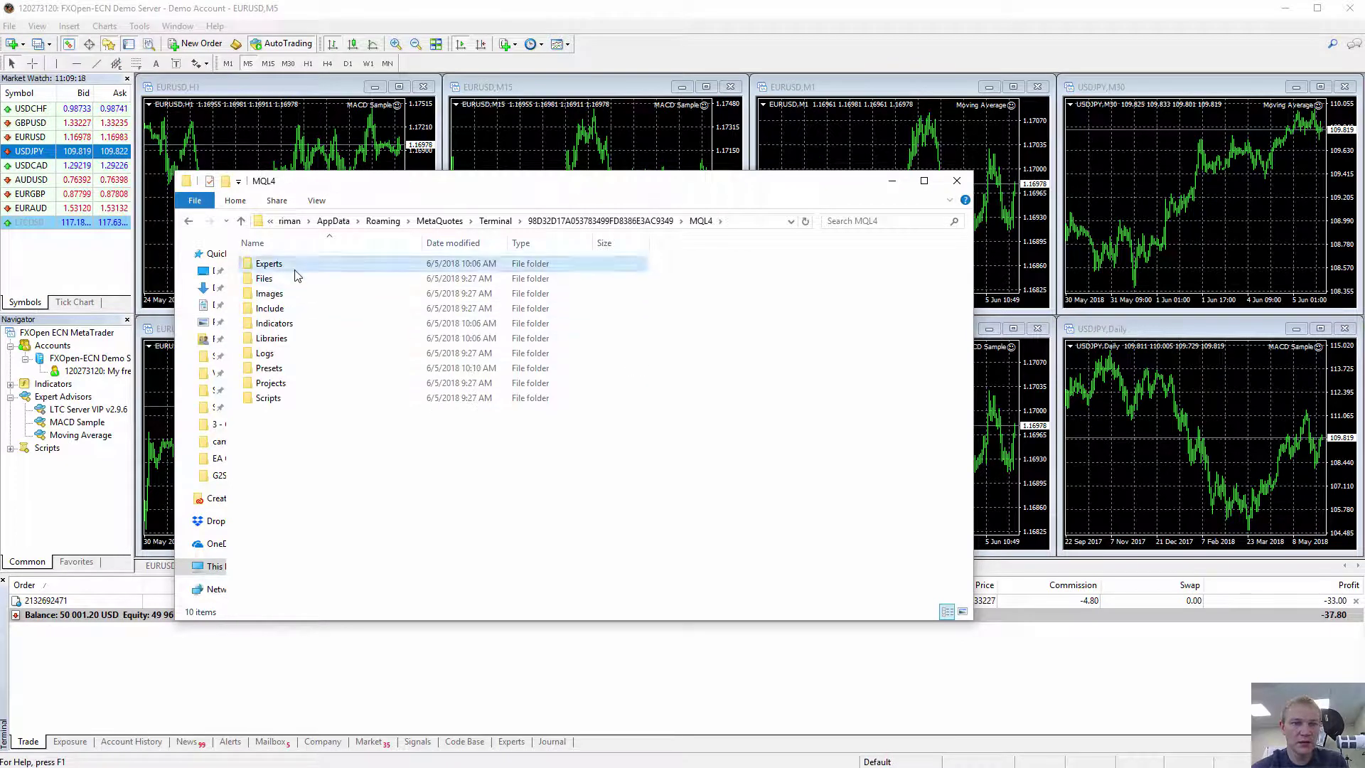
double_click(295, 270)
right_click(390, 439)
click(459, 535)
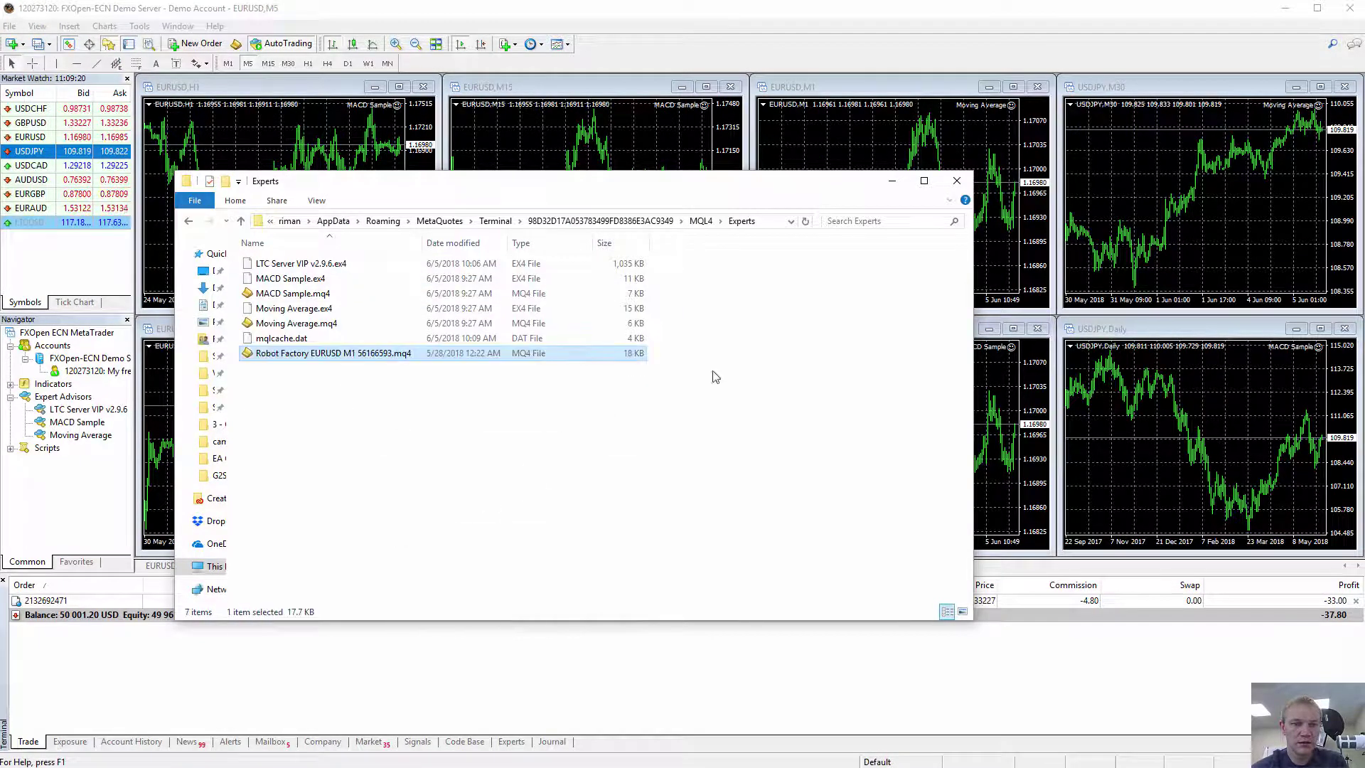
click(957, 181)
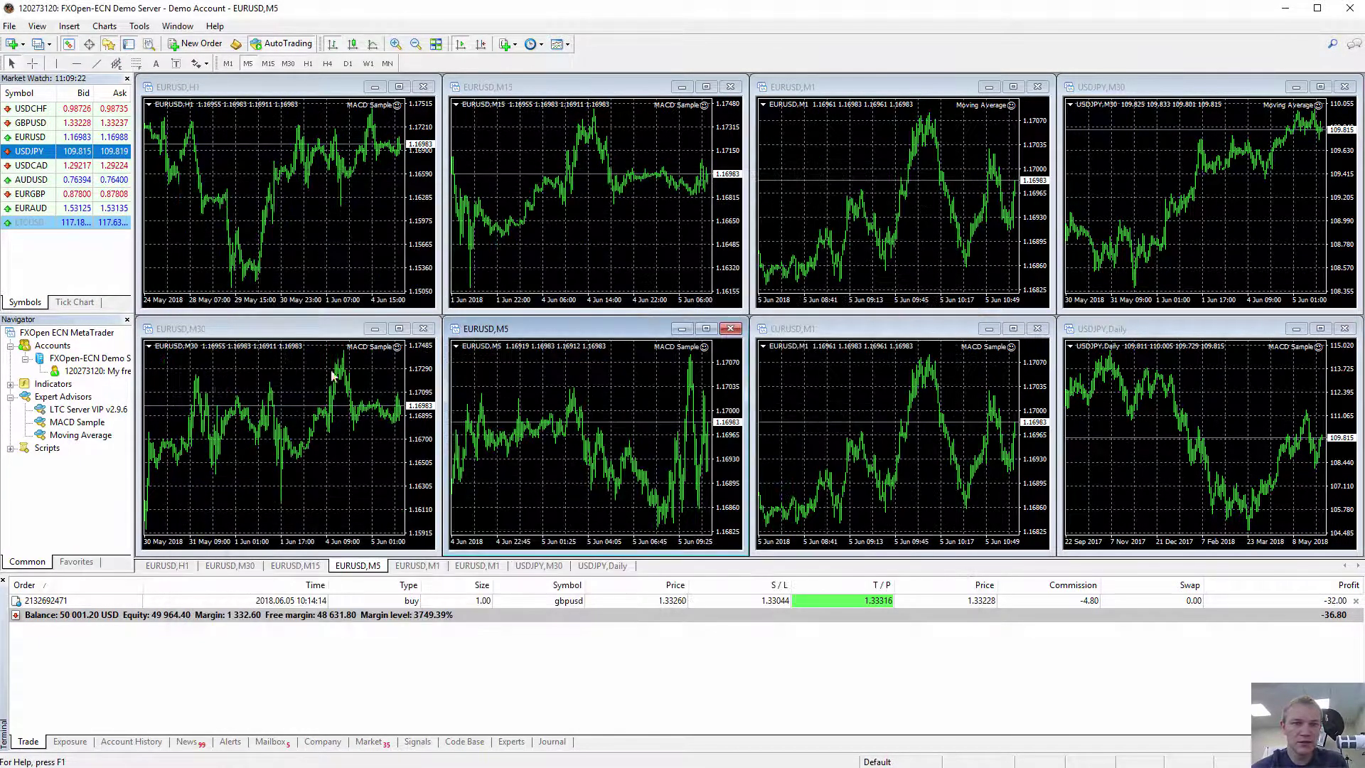
right_click(108, 412)
- Refresh the experts list and run Robot Factory on a new USDJPY H1 chart, magic number 56166593
click(189, 556)
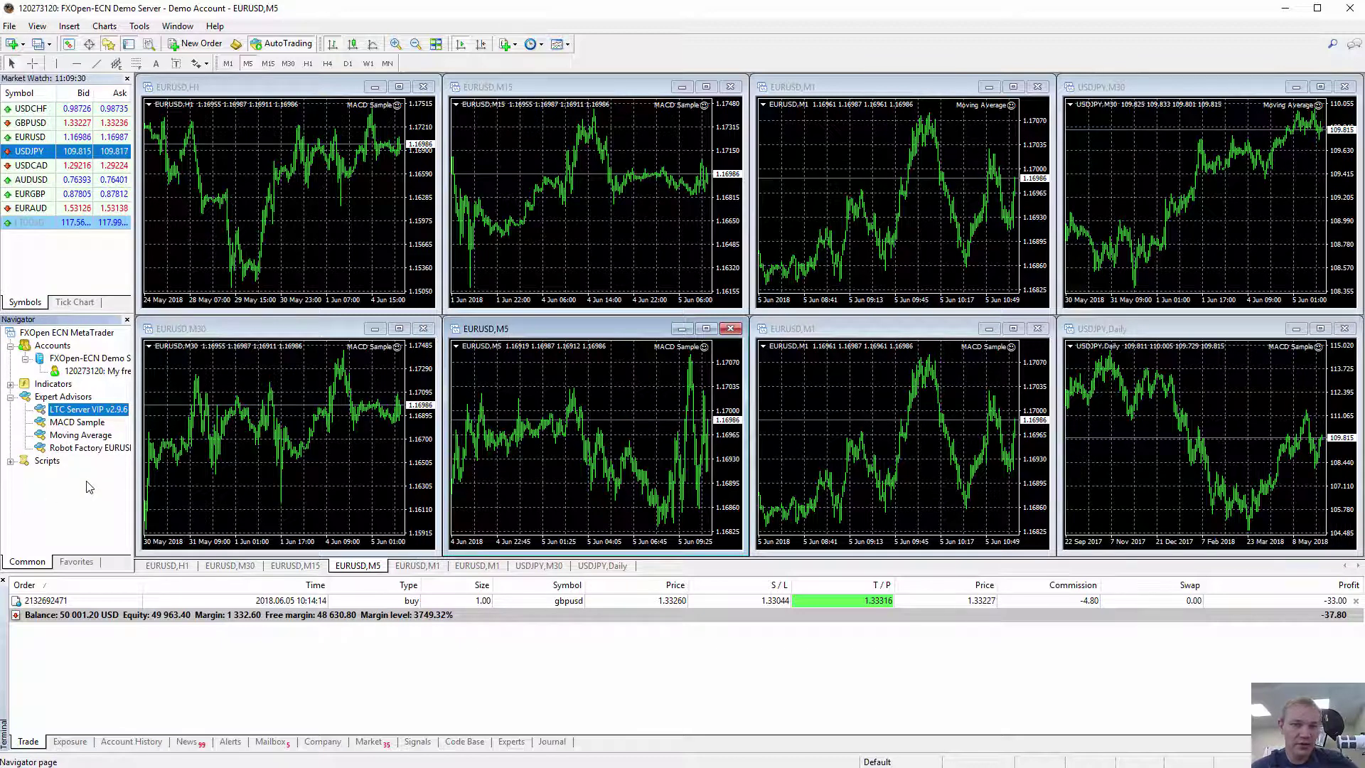
right_click(45, 151)
click(103, 176)
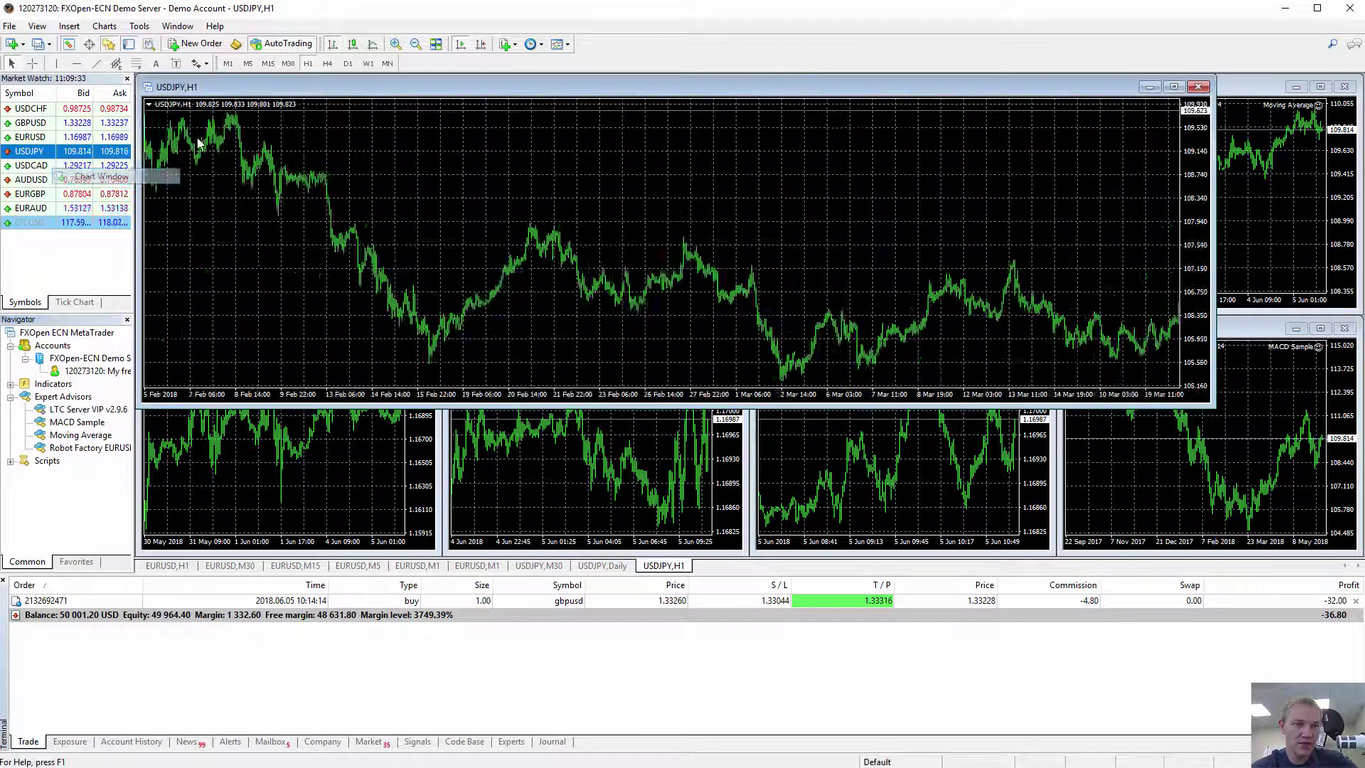
double_click(90, 447)
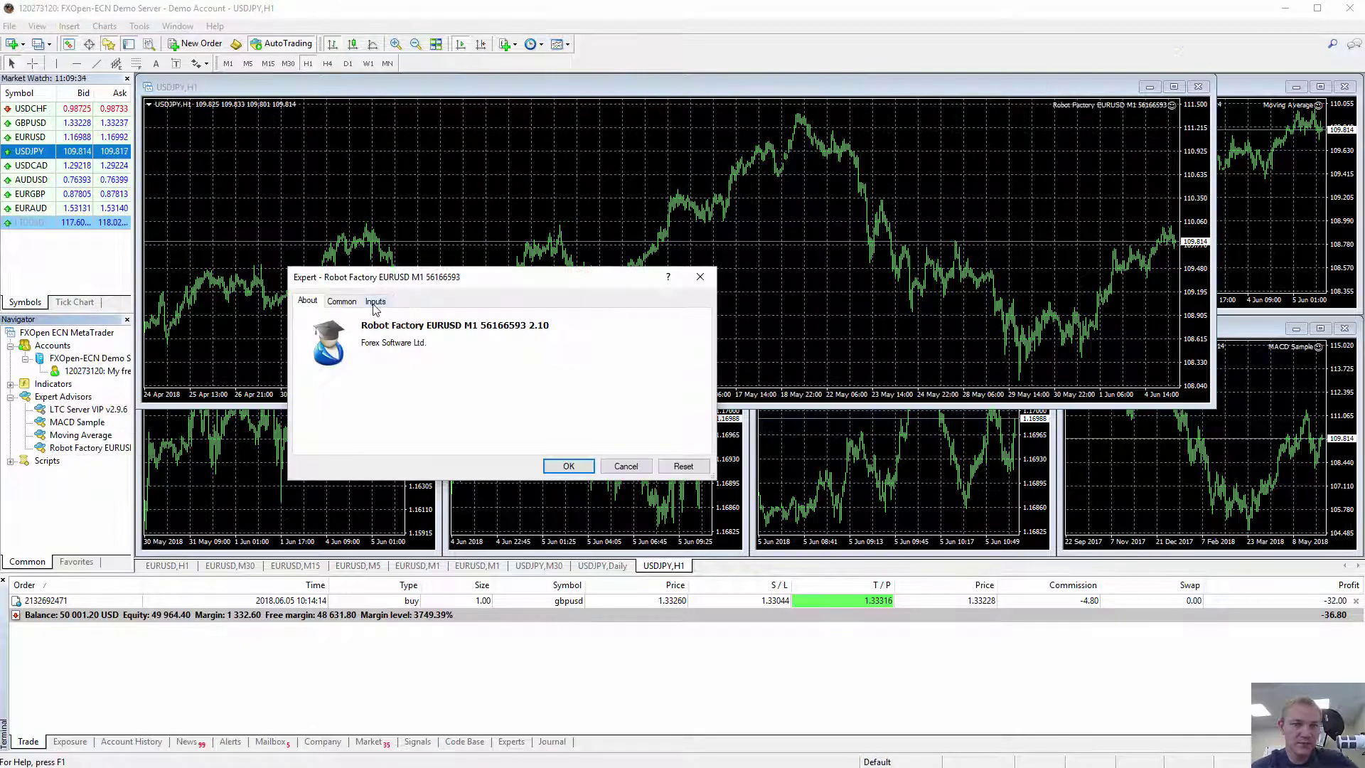
click(375, 303)
scroll(548, 398, down, 3)
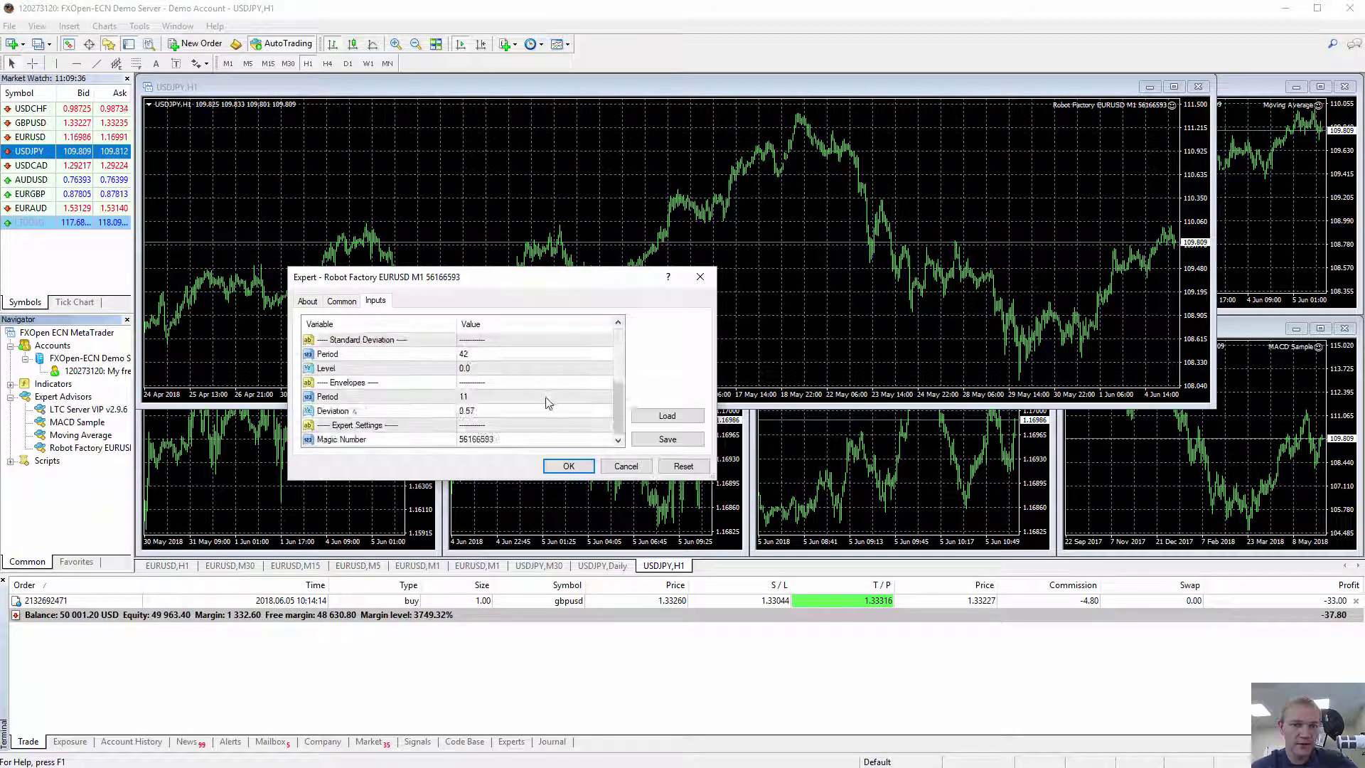
click(455, 441)
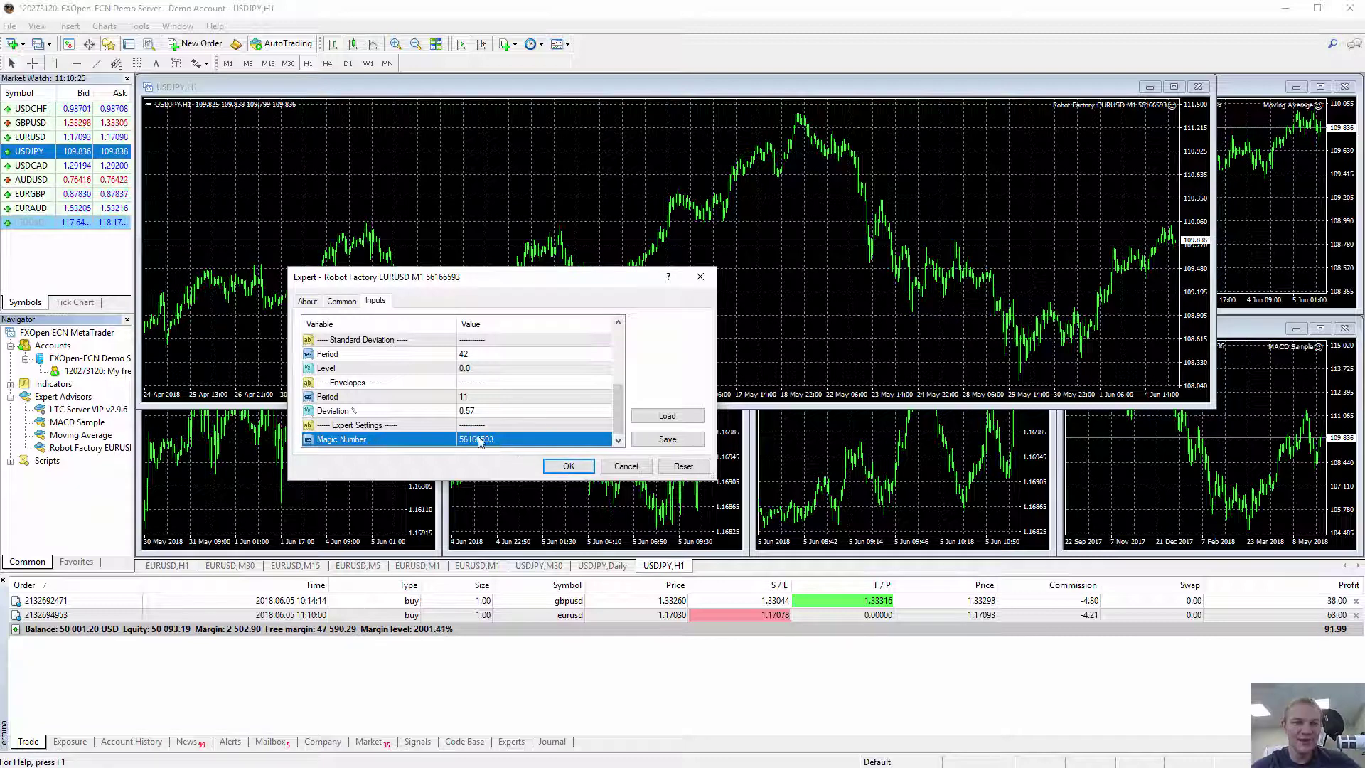
click(569, 466)
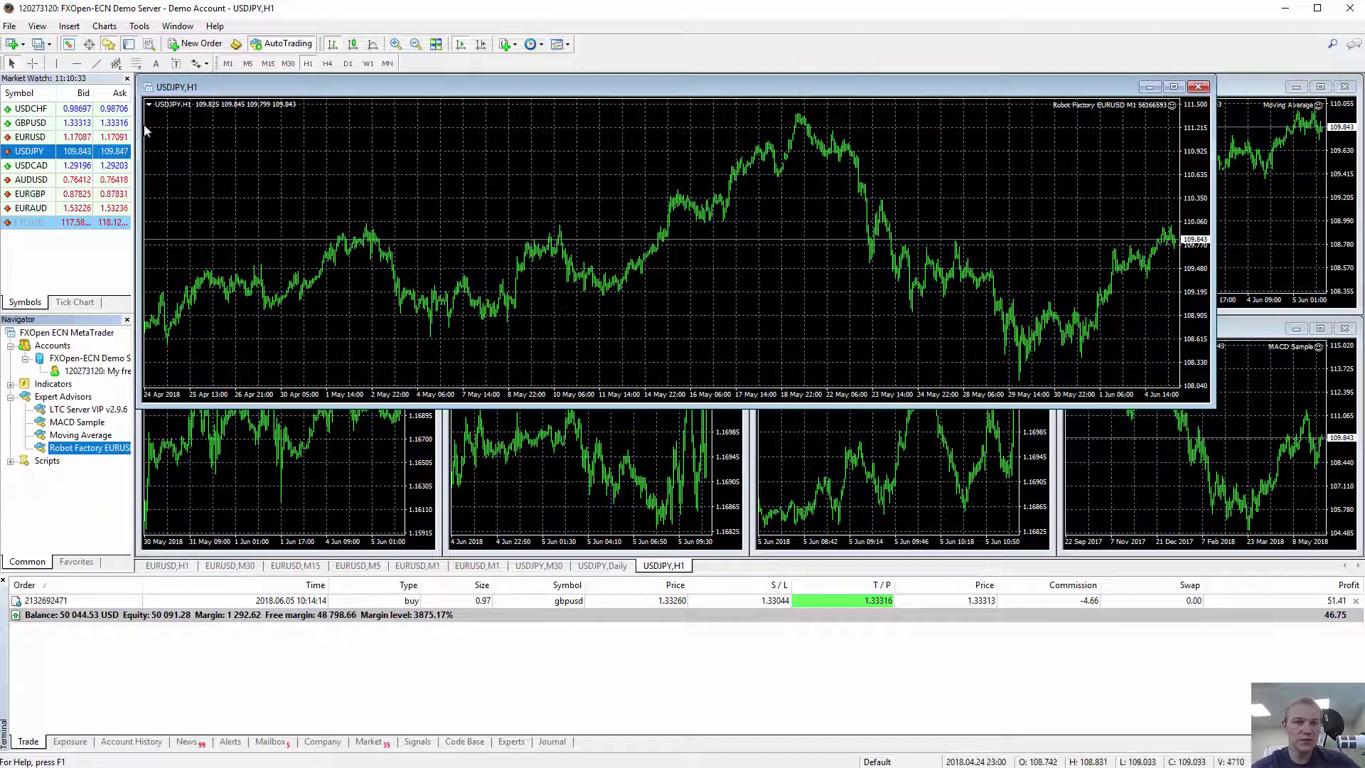
- Open a USDJPY H4 chart running the Robot Factory expert
right_click(108, 153)
click(154, 184)
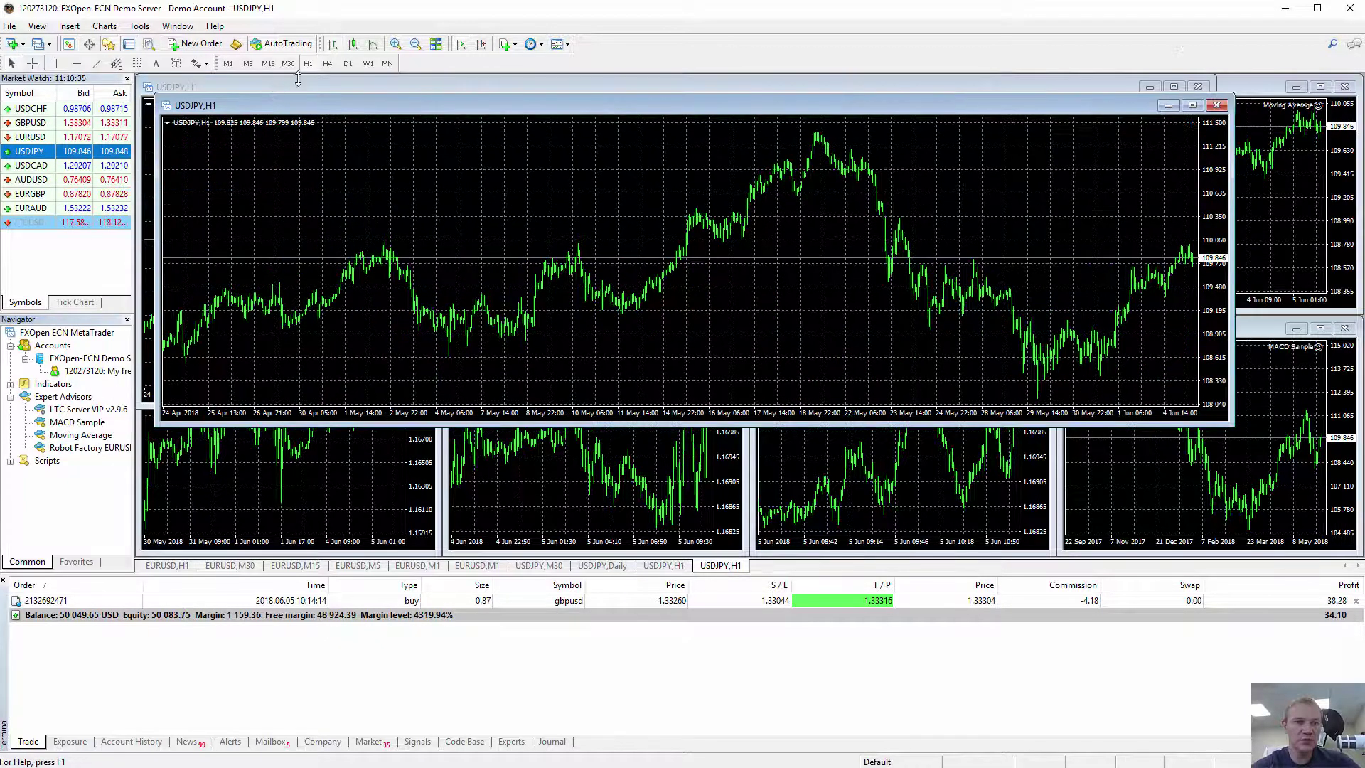
click(327, 64)
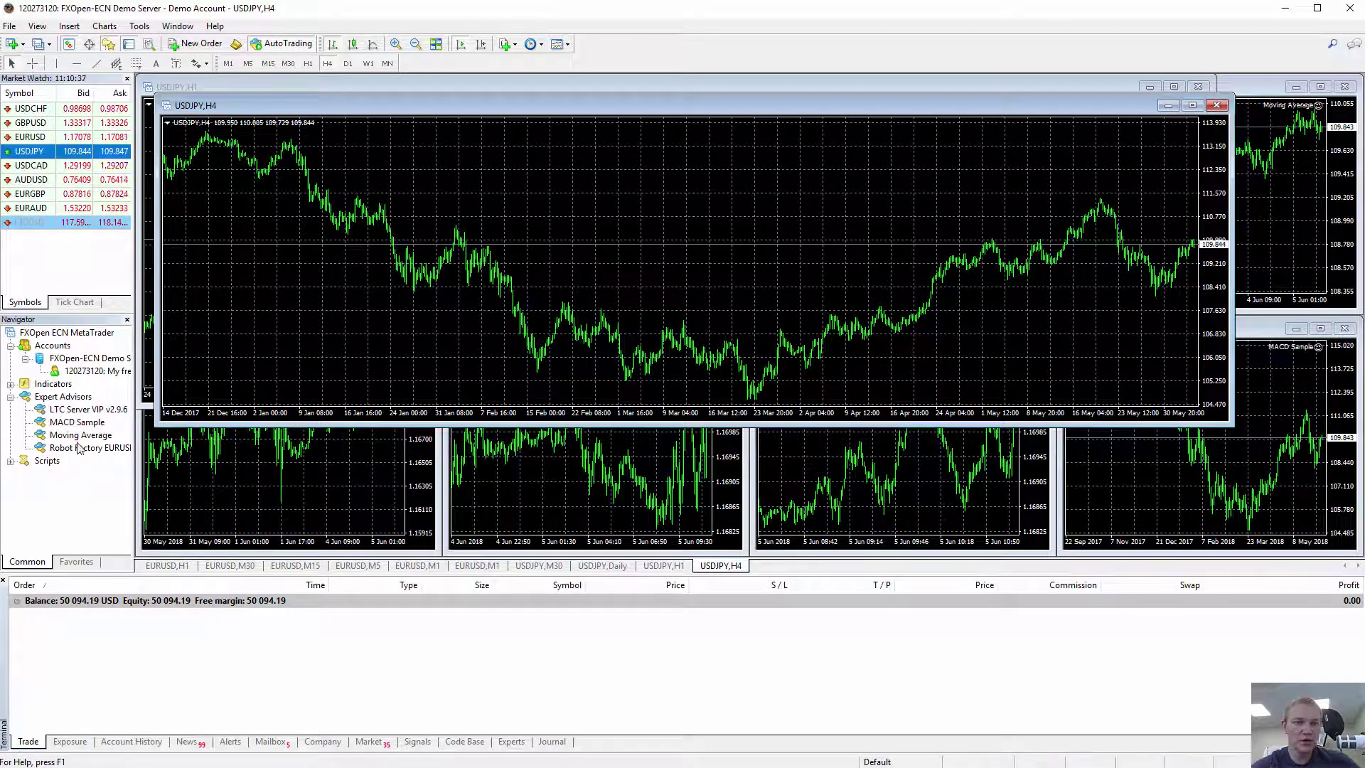
drag(78, 448, 418, 297)
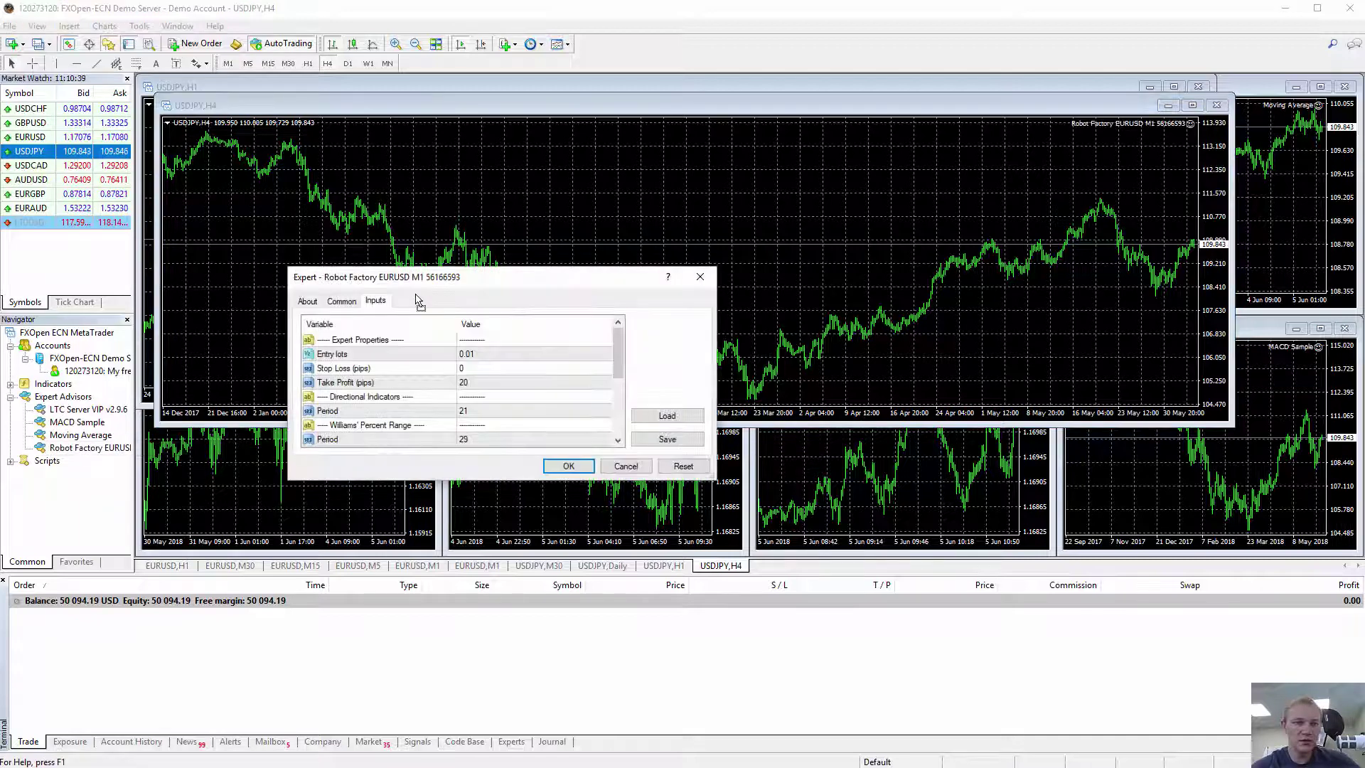
scroll(491, 398, down, 5)
click(508, 440)
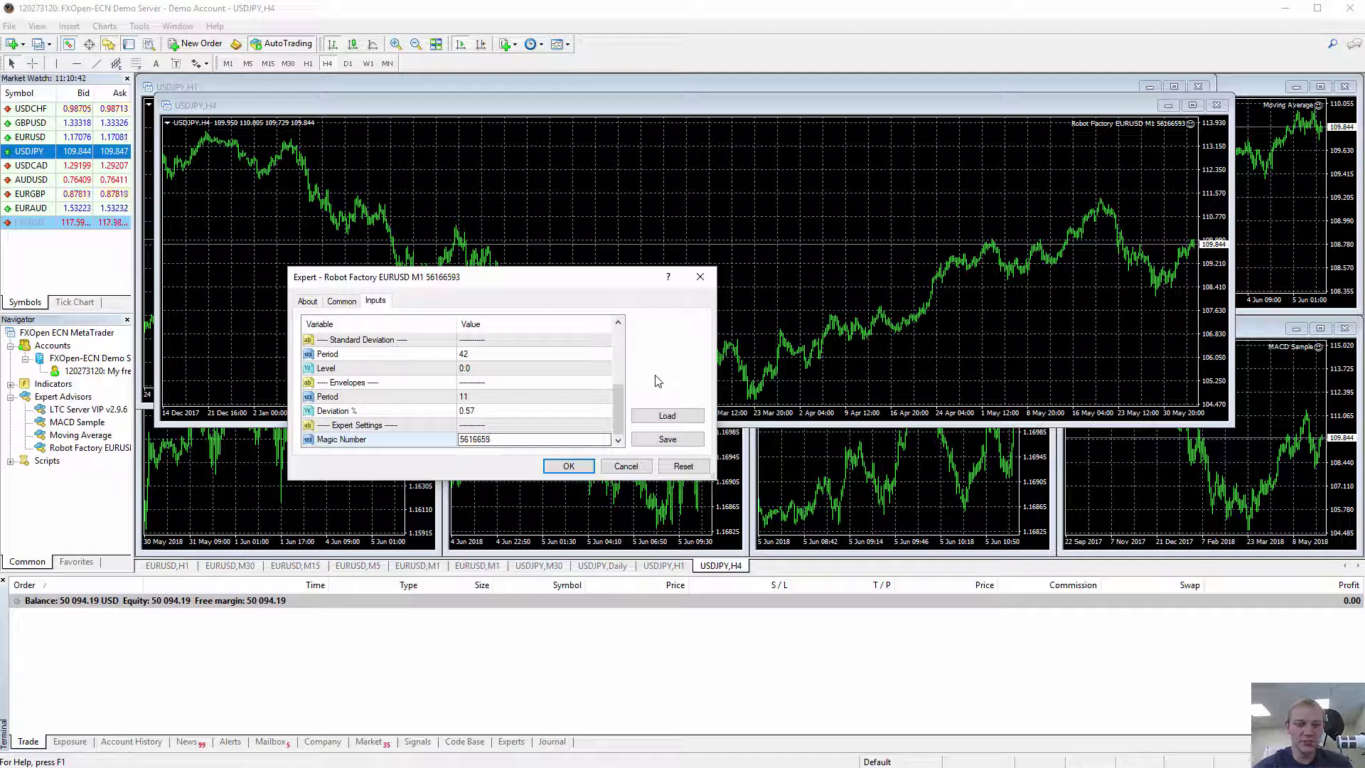
click(569, 466)
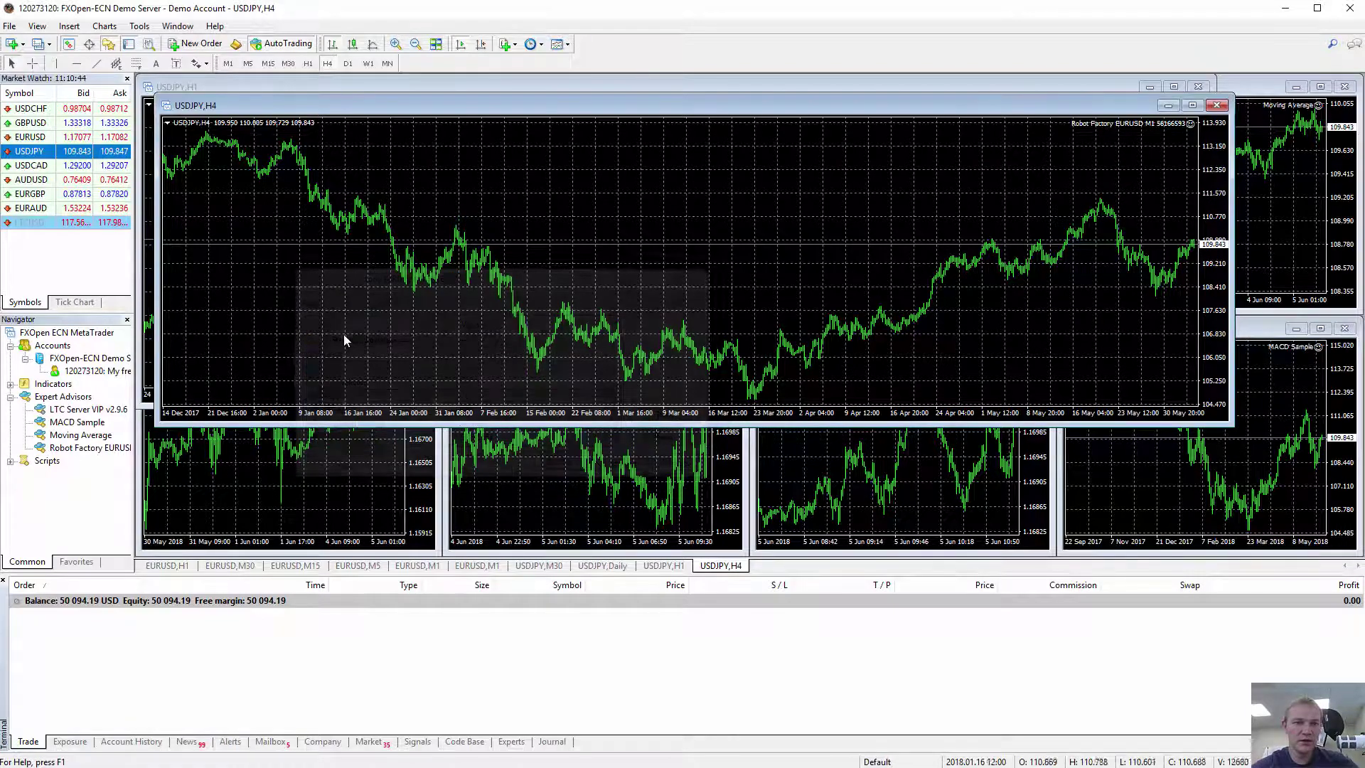
- Open a USDJPY Daily chart running Robot Factory with magic number 1, then another USDJPY chart
right_click(105, 151)
click(142, 175)
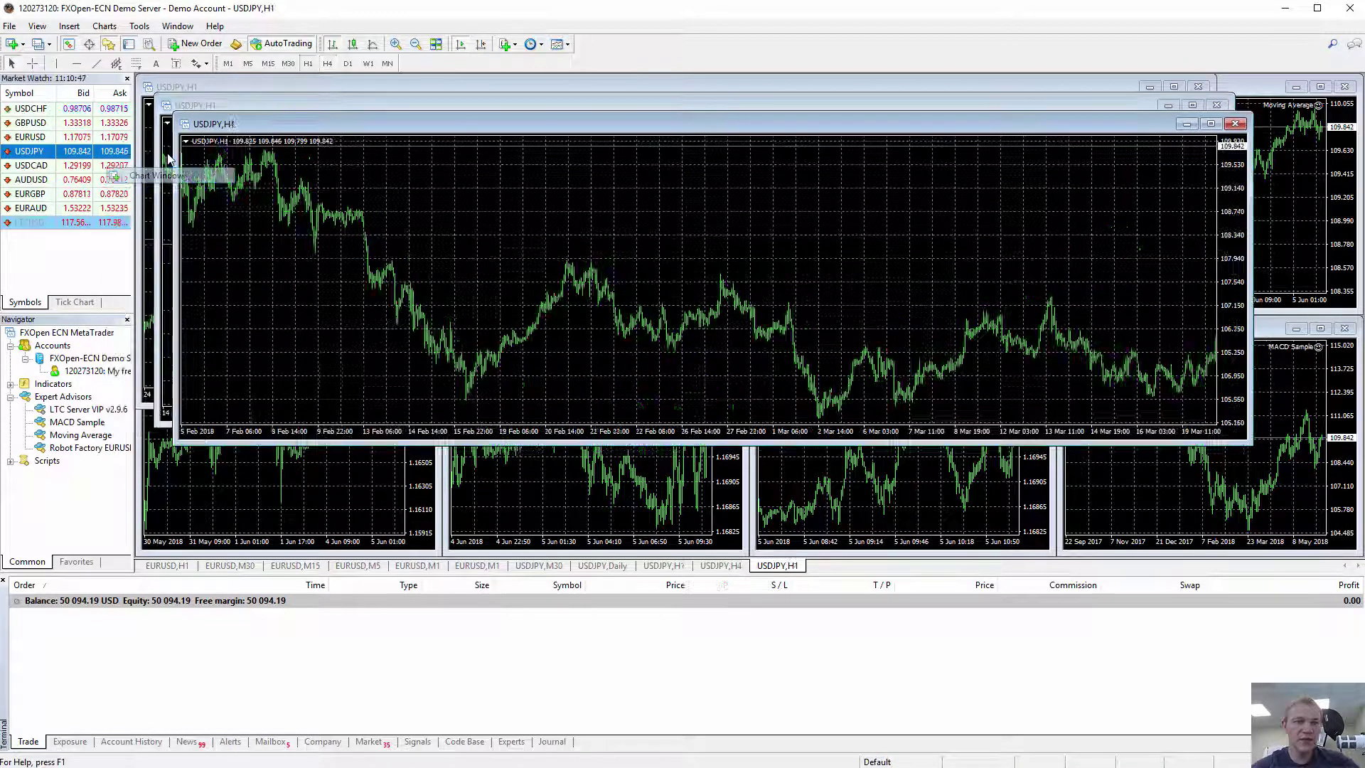
click(348, 64)
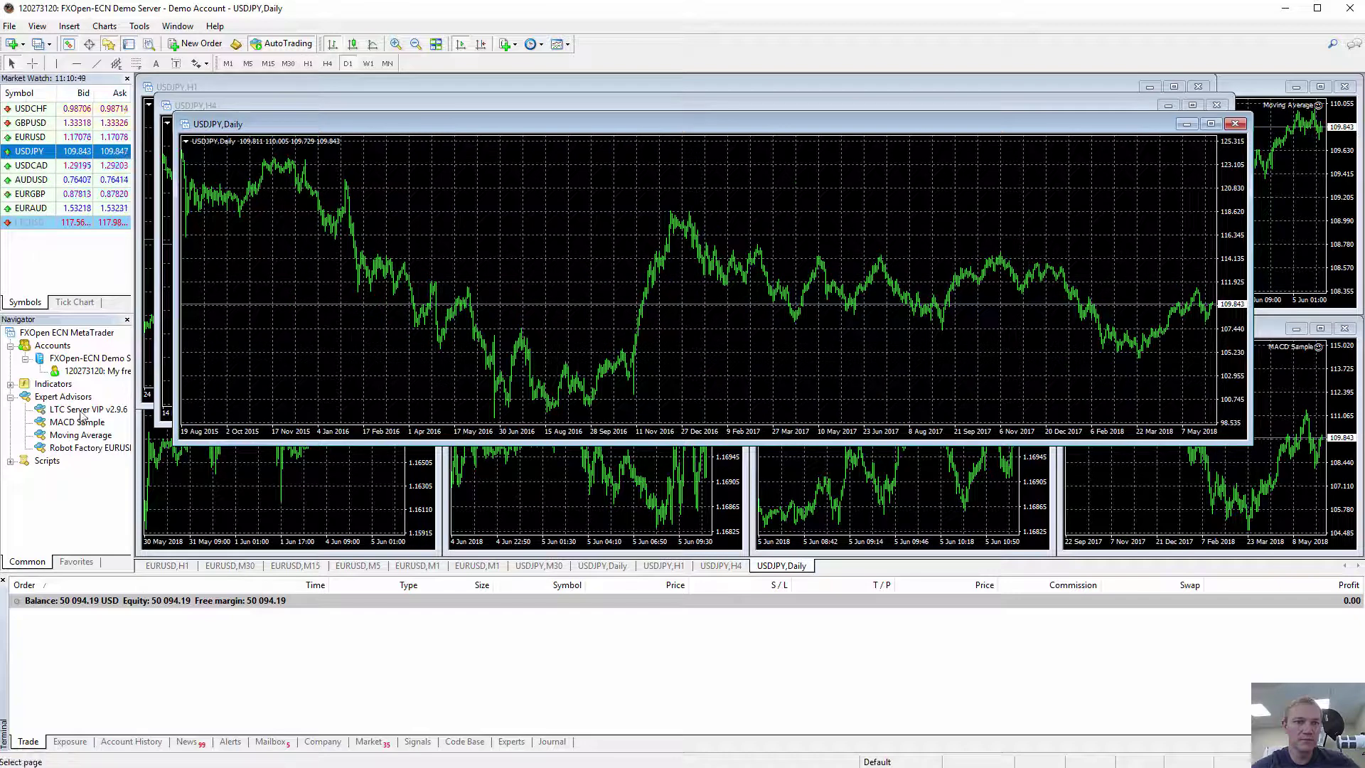
drag(86, 447, 192, 461)
scroll(512, 412, down, 4)
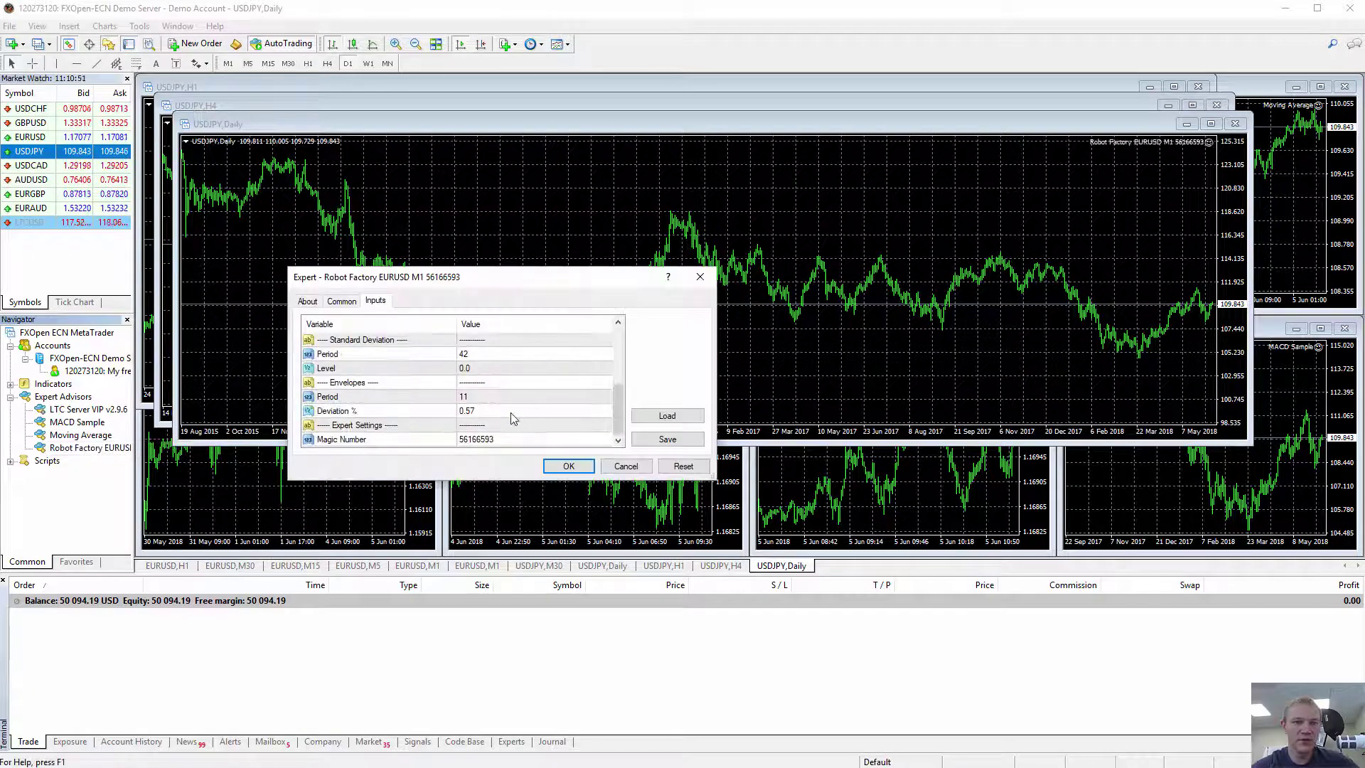
double_click(508, 441)
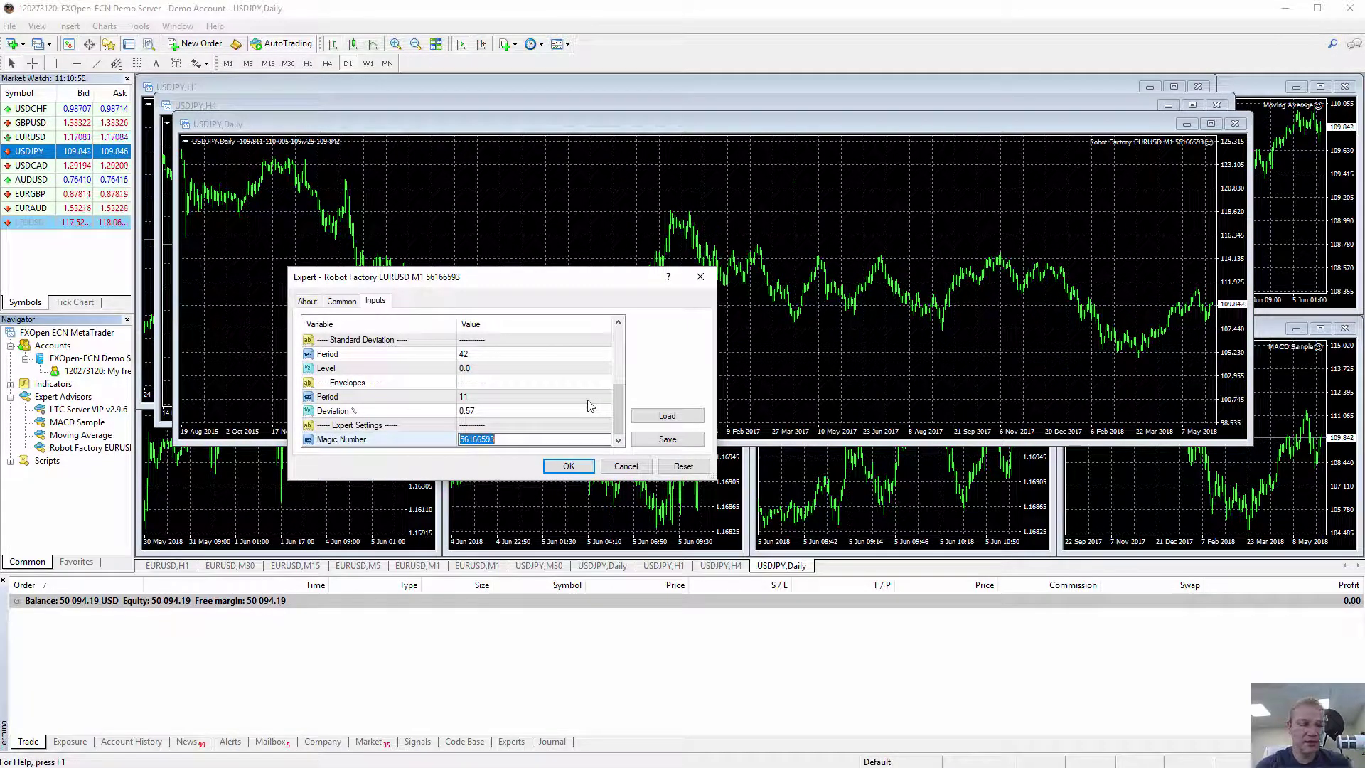
text(1)
key(Return)
click(558, 470)
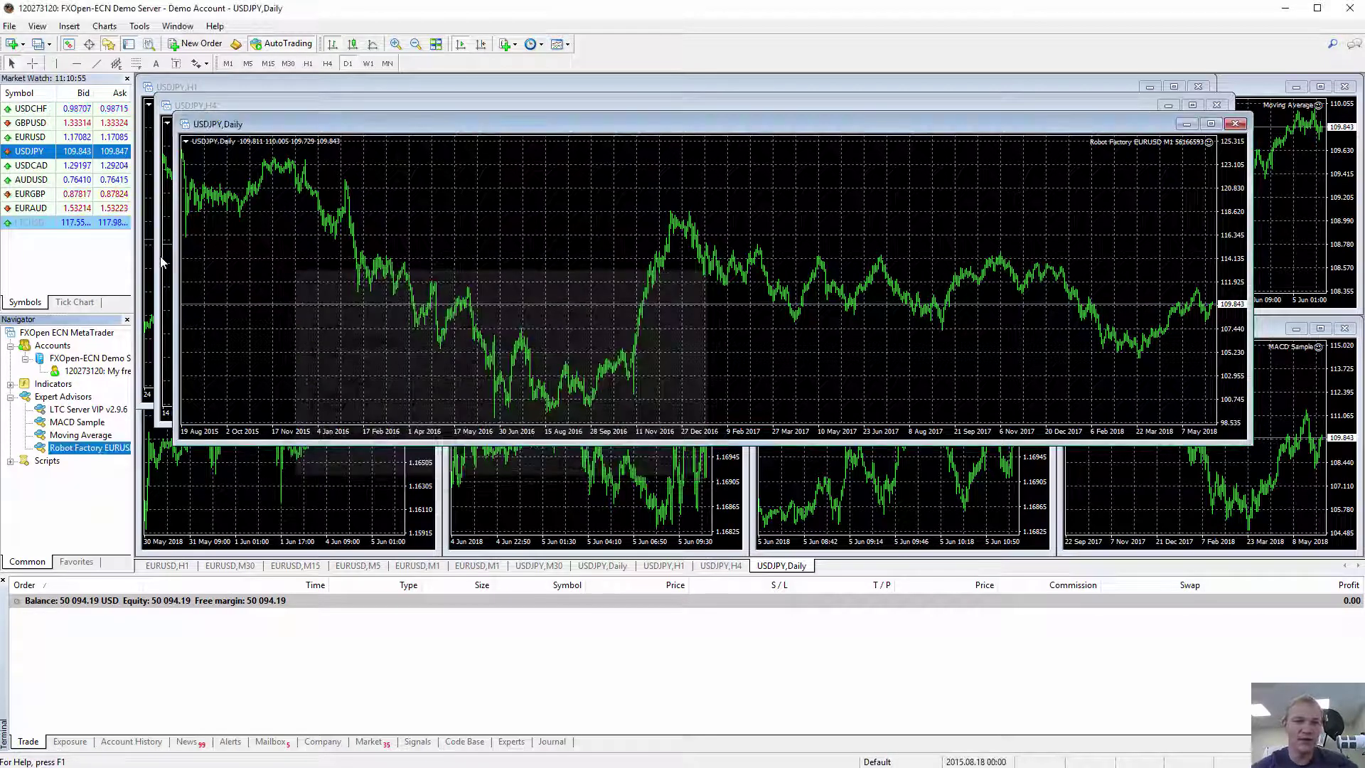
right_click(111, 153)
click(144, 178)
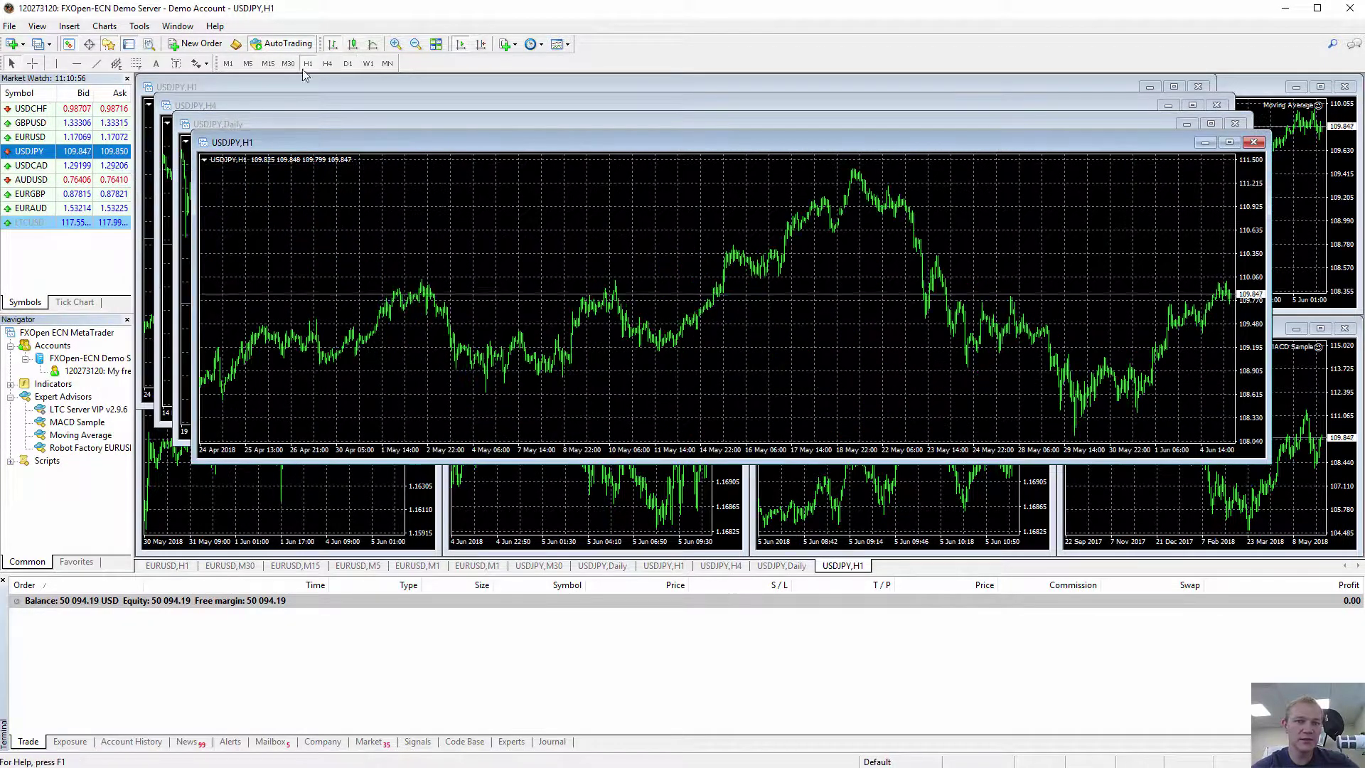
- Set the new USDJPY chart to M5 and attach Robot Factory with magic number 2
click(248, 63)
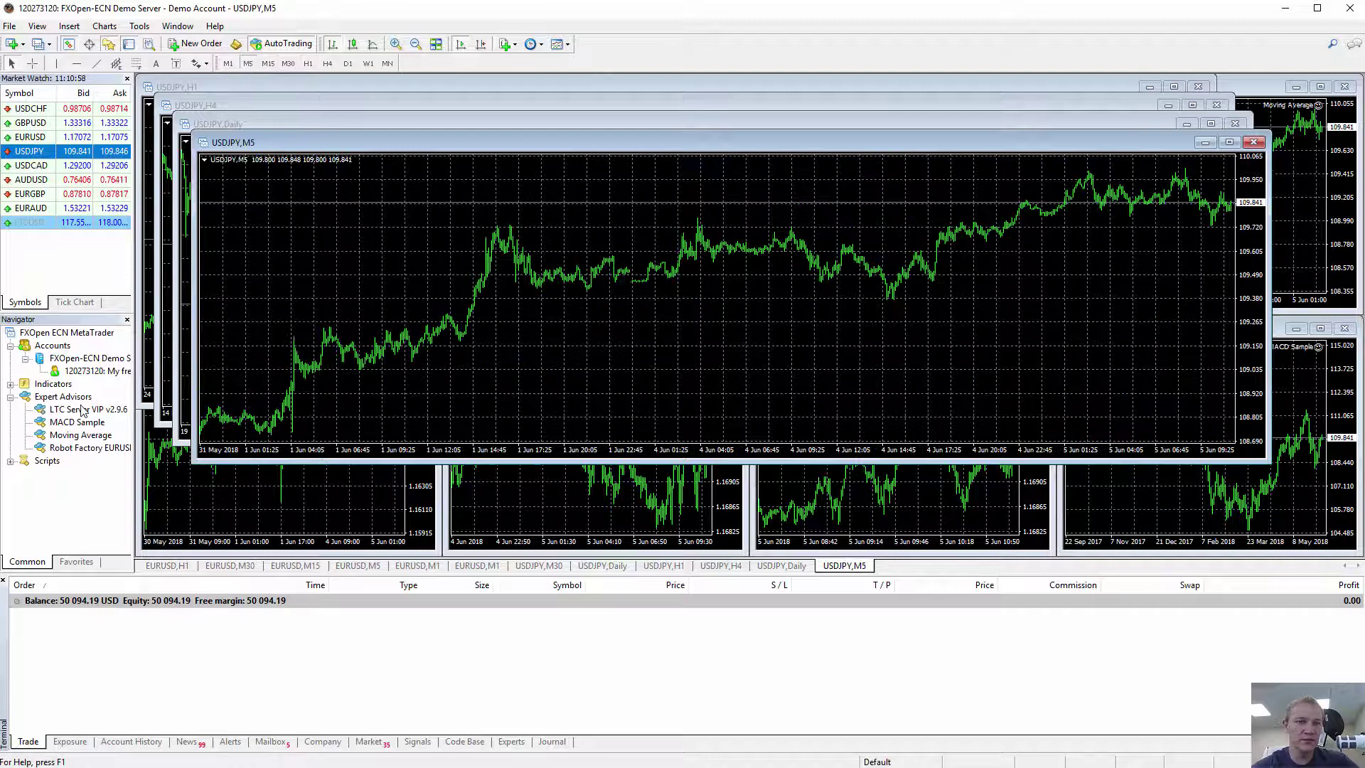
click(82, 448)
double_click(84, 450)
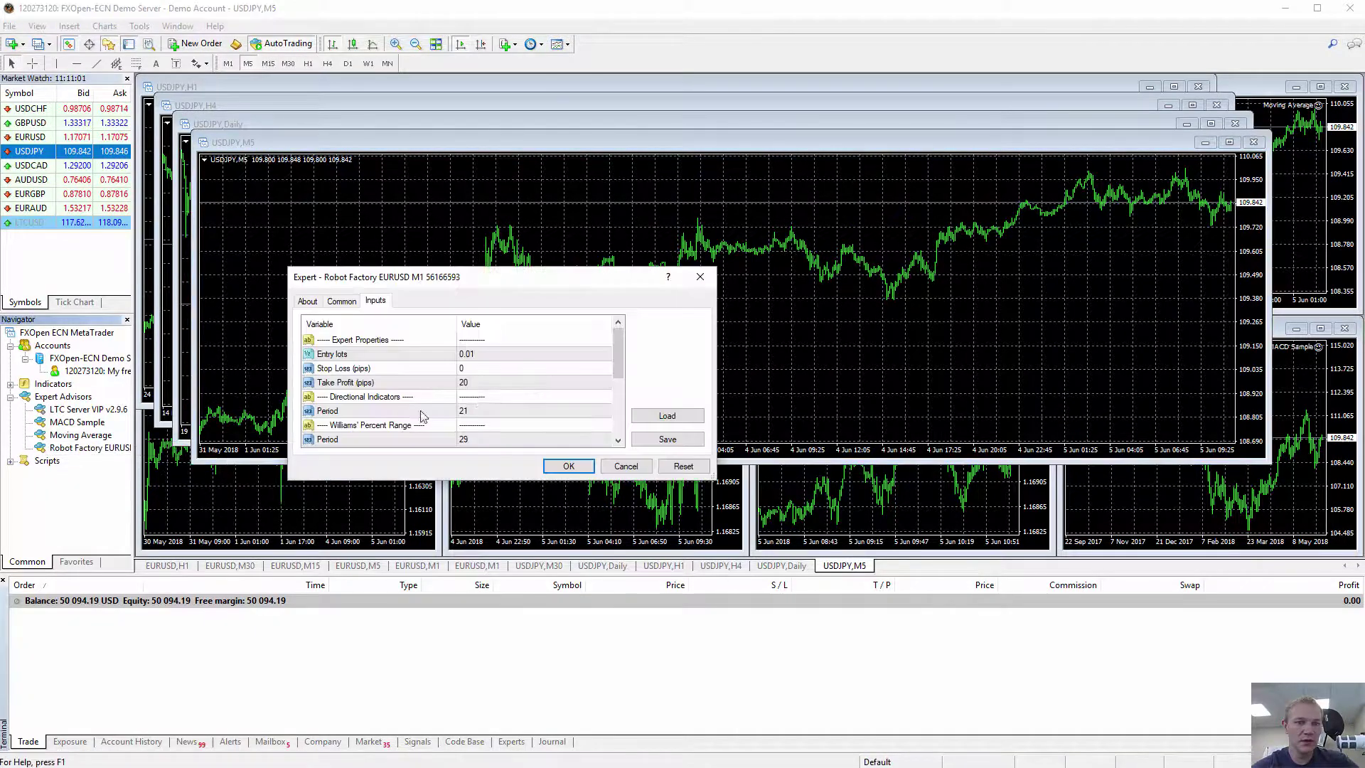
scroll(495, 424, down, 3)
double_click(489, 439)
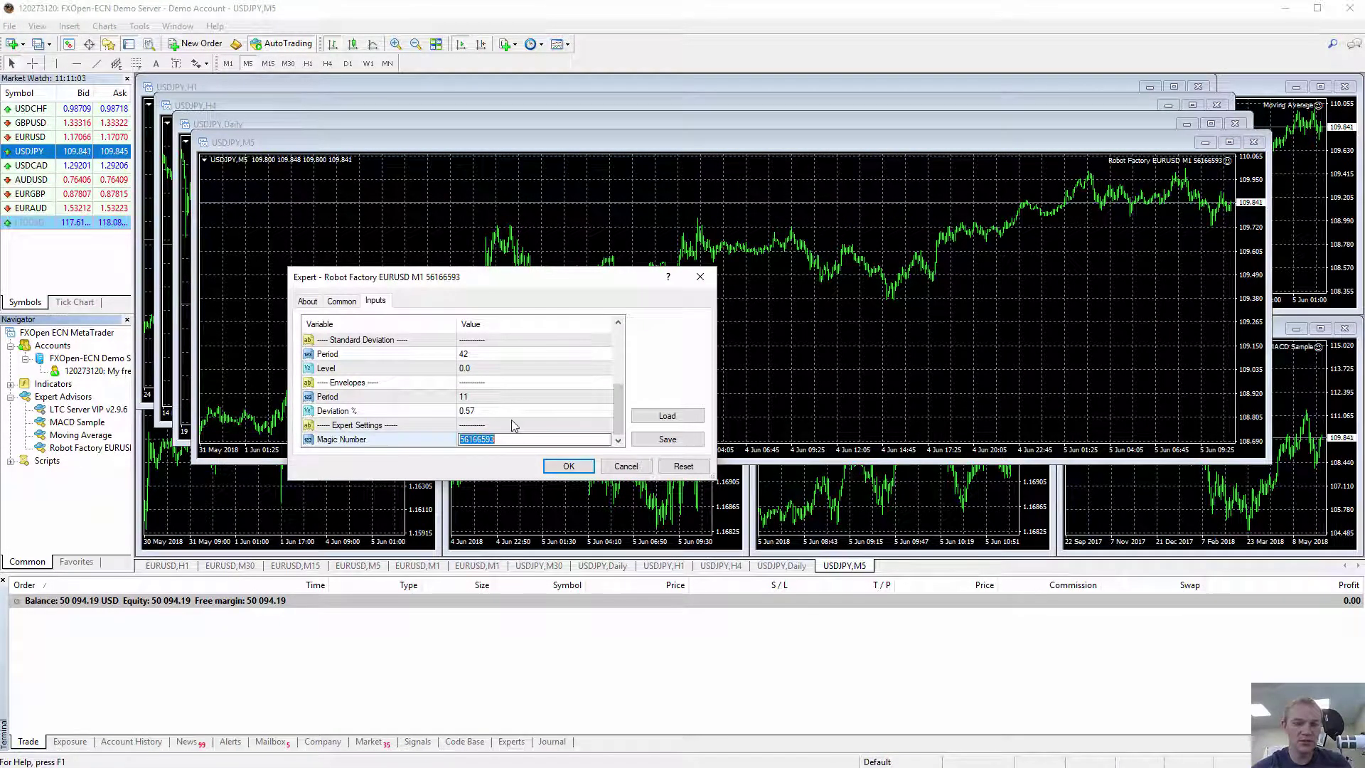
text(2)
key(Return)
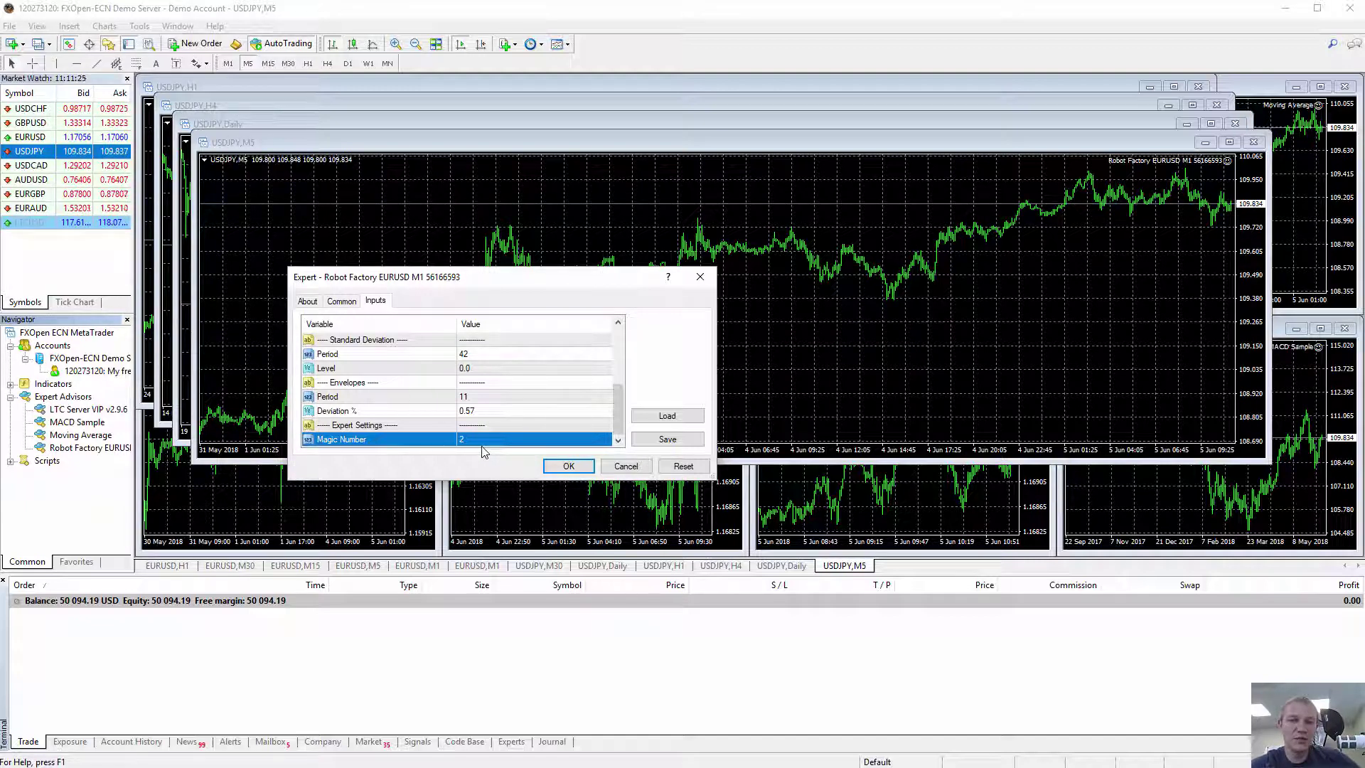
click(569, 466)
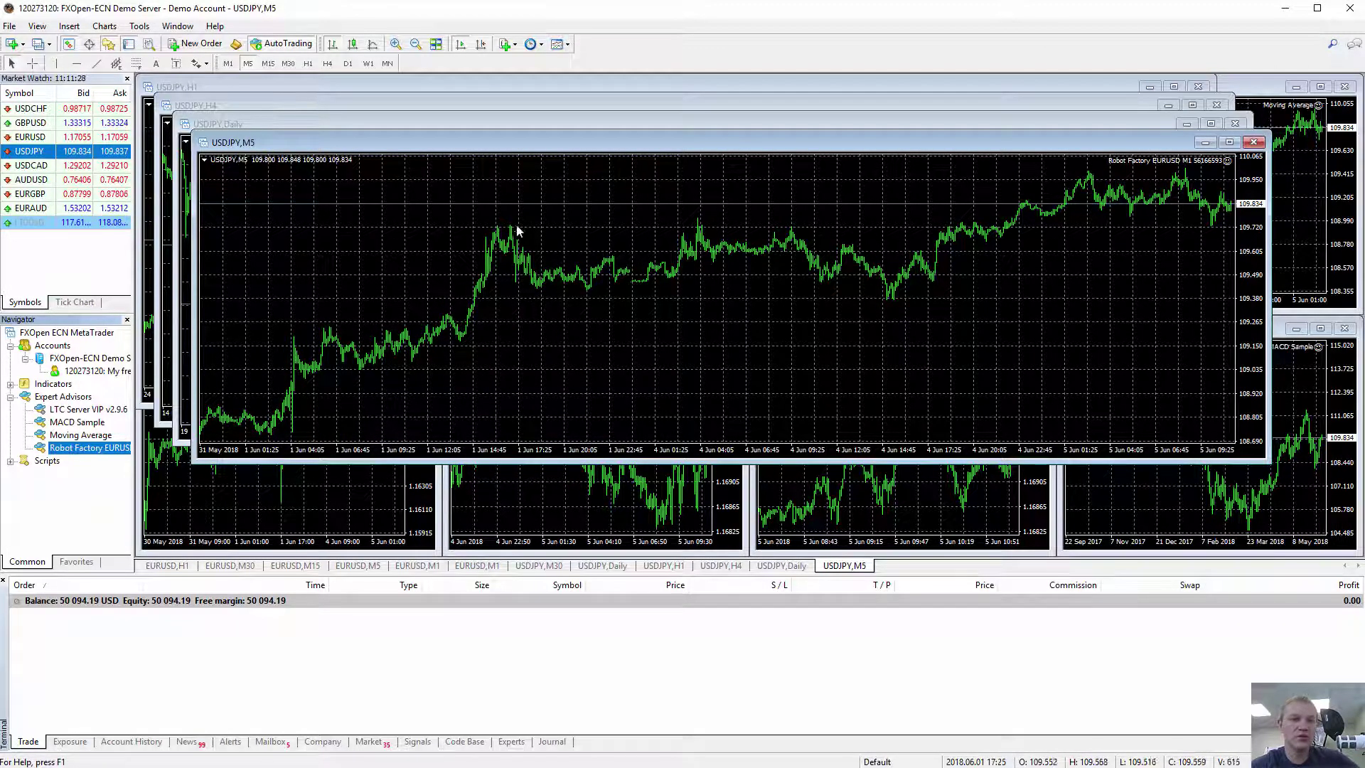
- Cascade the chart windows, then tile all twelve into a 4-by-3 grid with Alt+R
drag(463, 147, 495, 217)
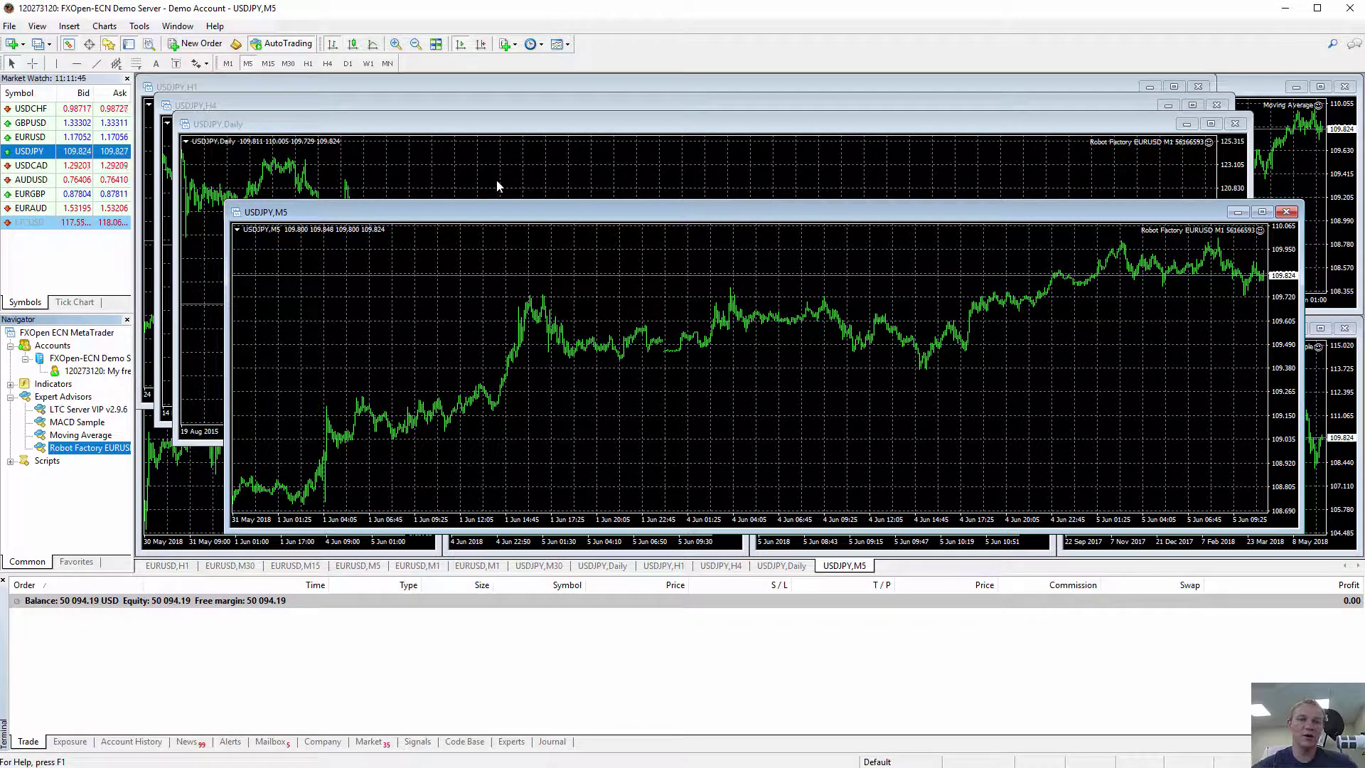
click(177, 26)
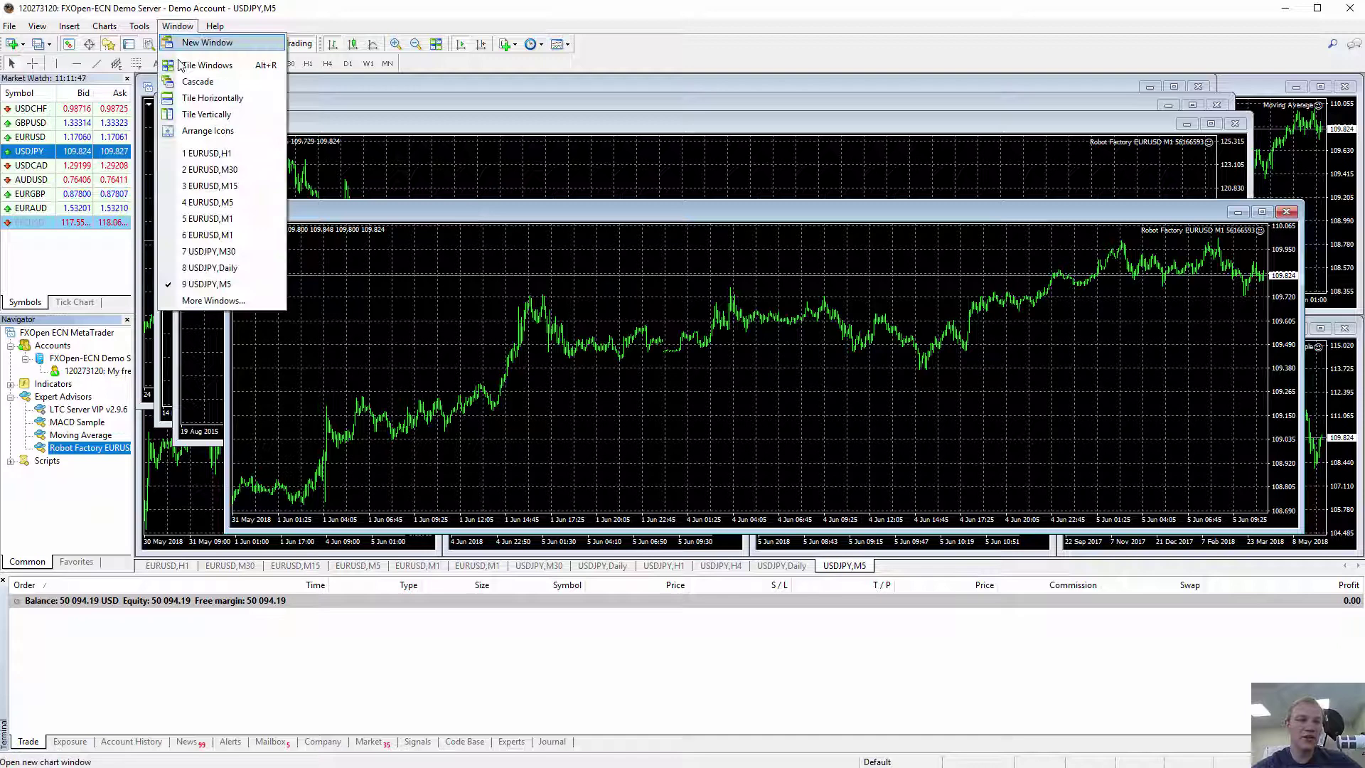
click(216, 80)
key(alt+r)
click(331, 146)
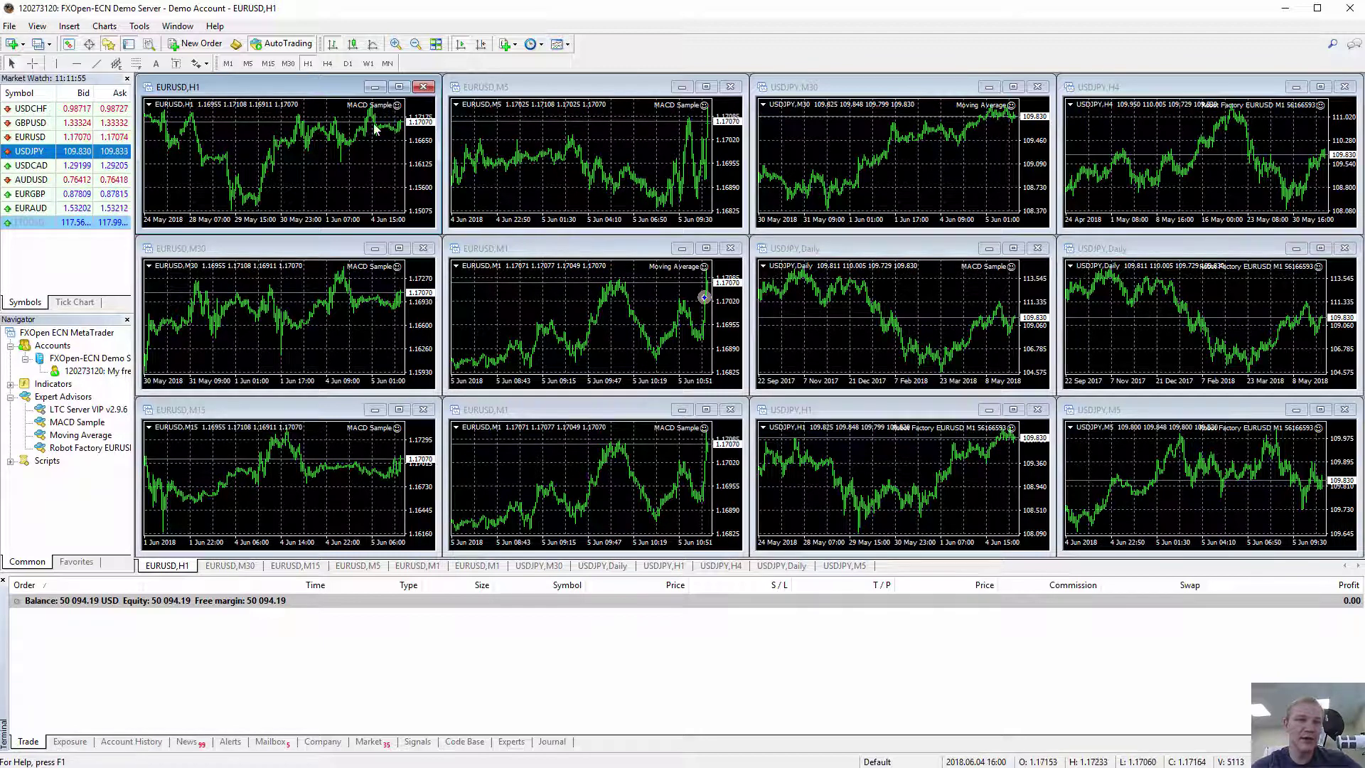
- Activate the EURUSD M5, M30 and M15 charts in turn
click(597, 129)
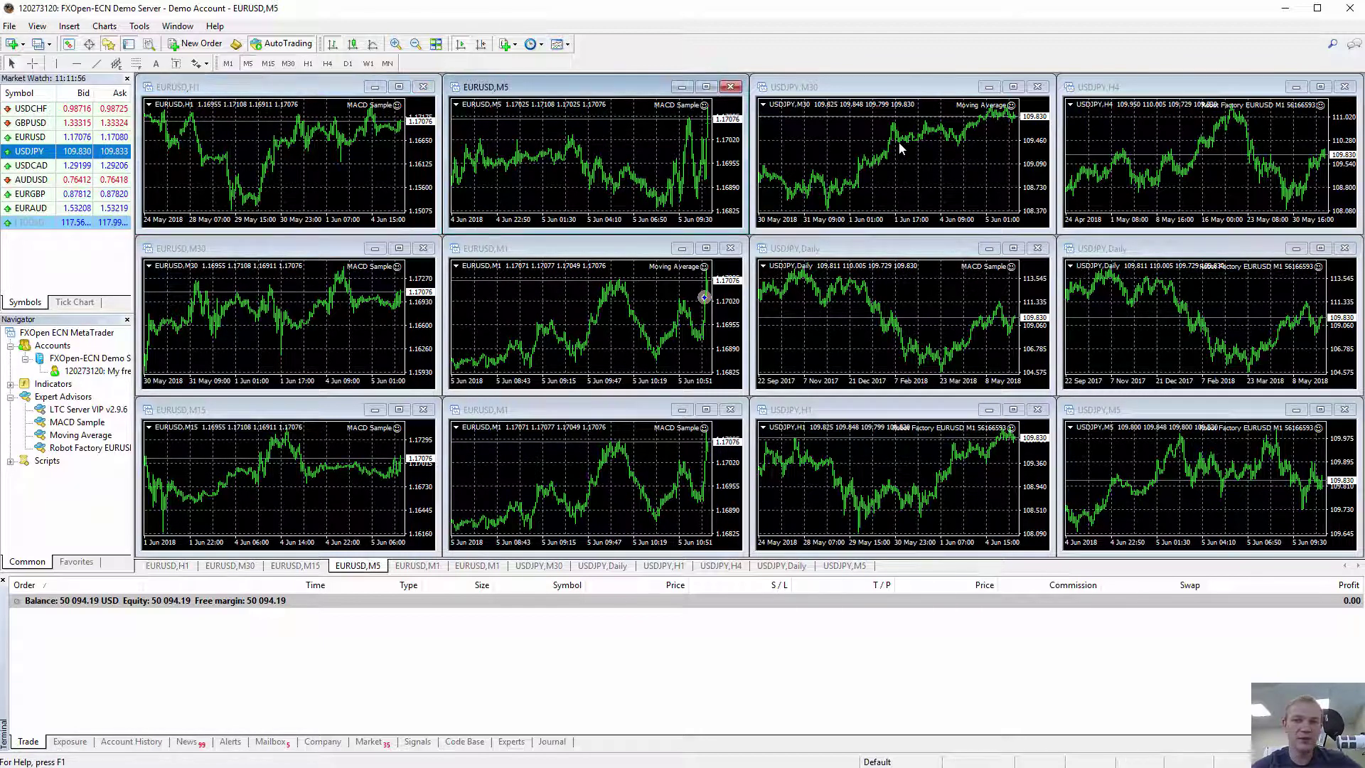
click(323, 298)
click(360, 472)
- Review the MACD Sample expert's inputs on EURUSD,M1 and cancel without changes
click(674, 435)
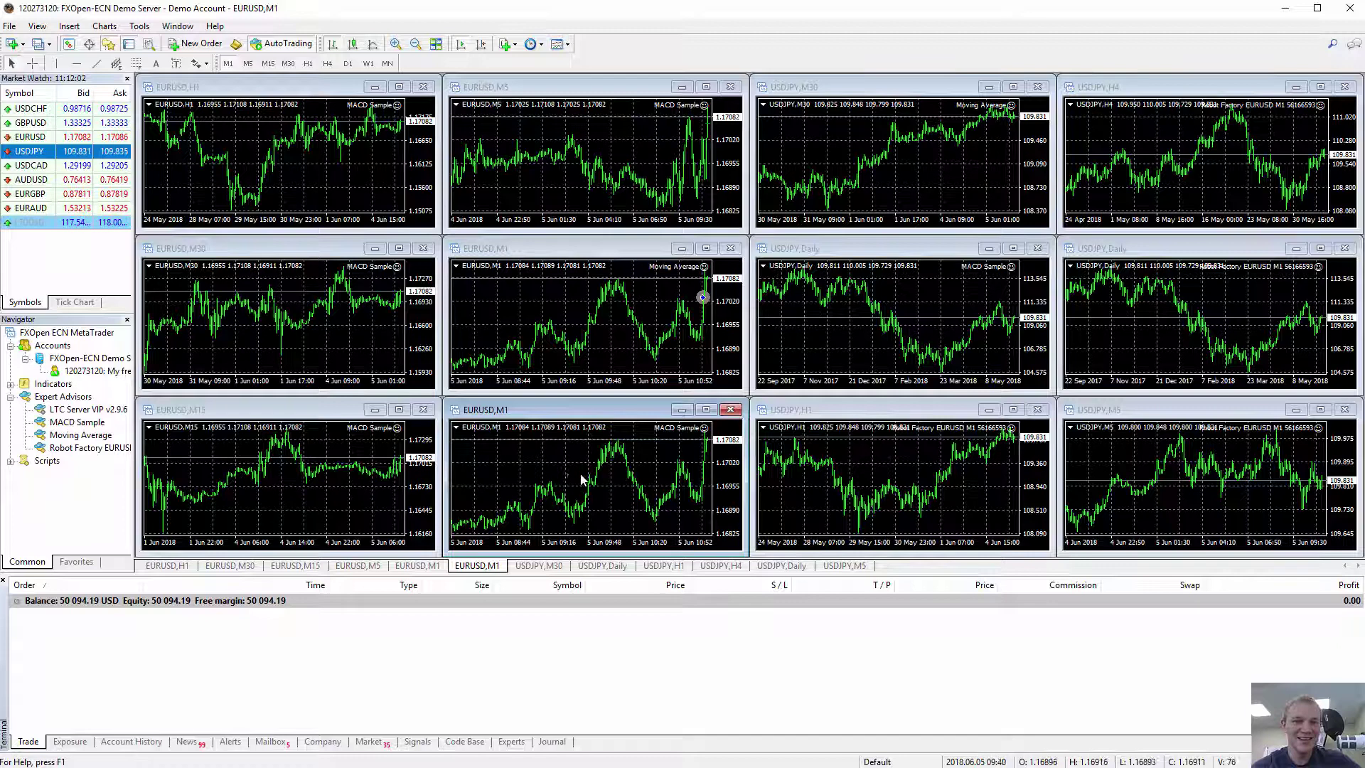
click(690, 431)
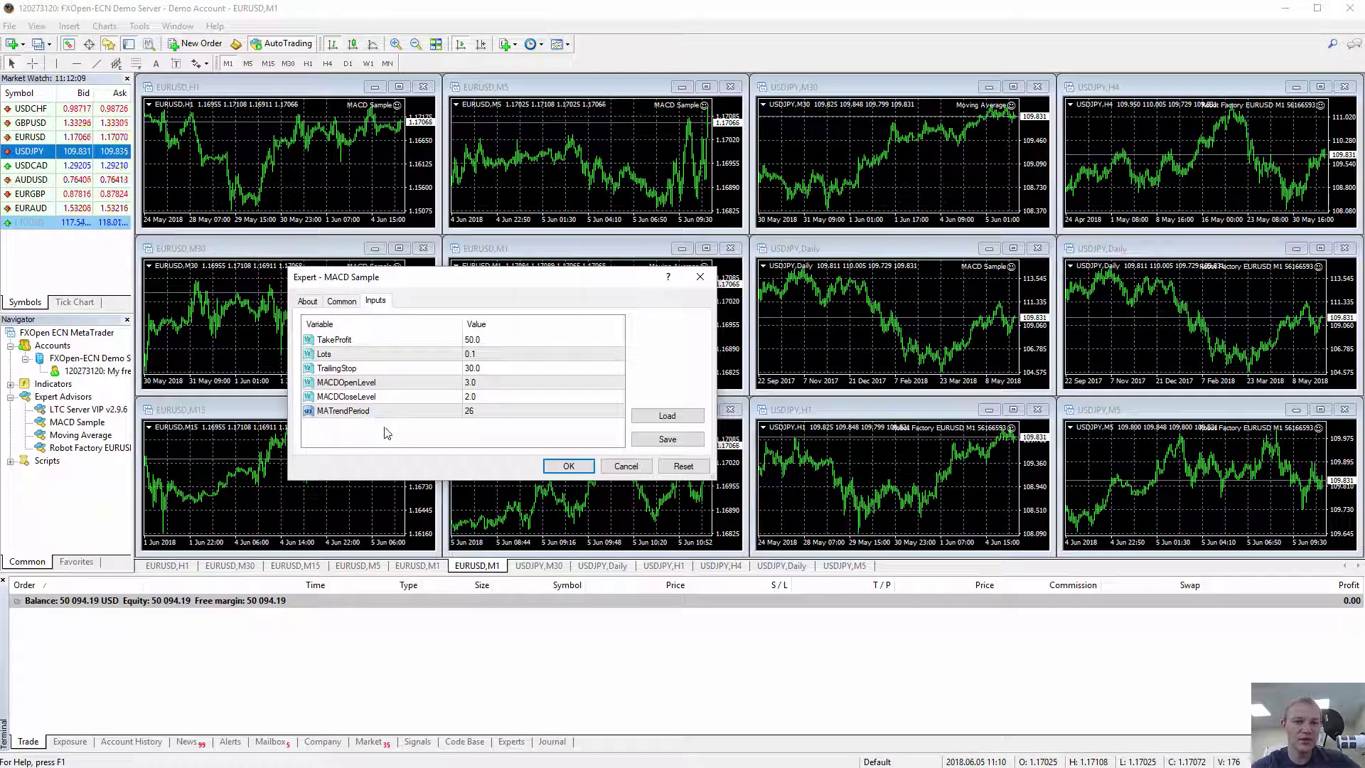
click(625, 466)
- Show the Account History and add the Comment column to the order list
click(134, 741)
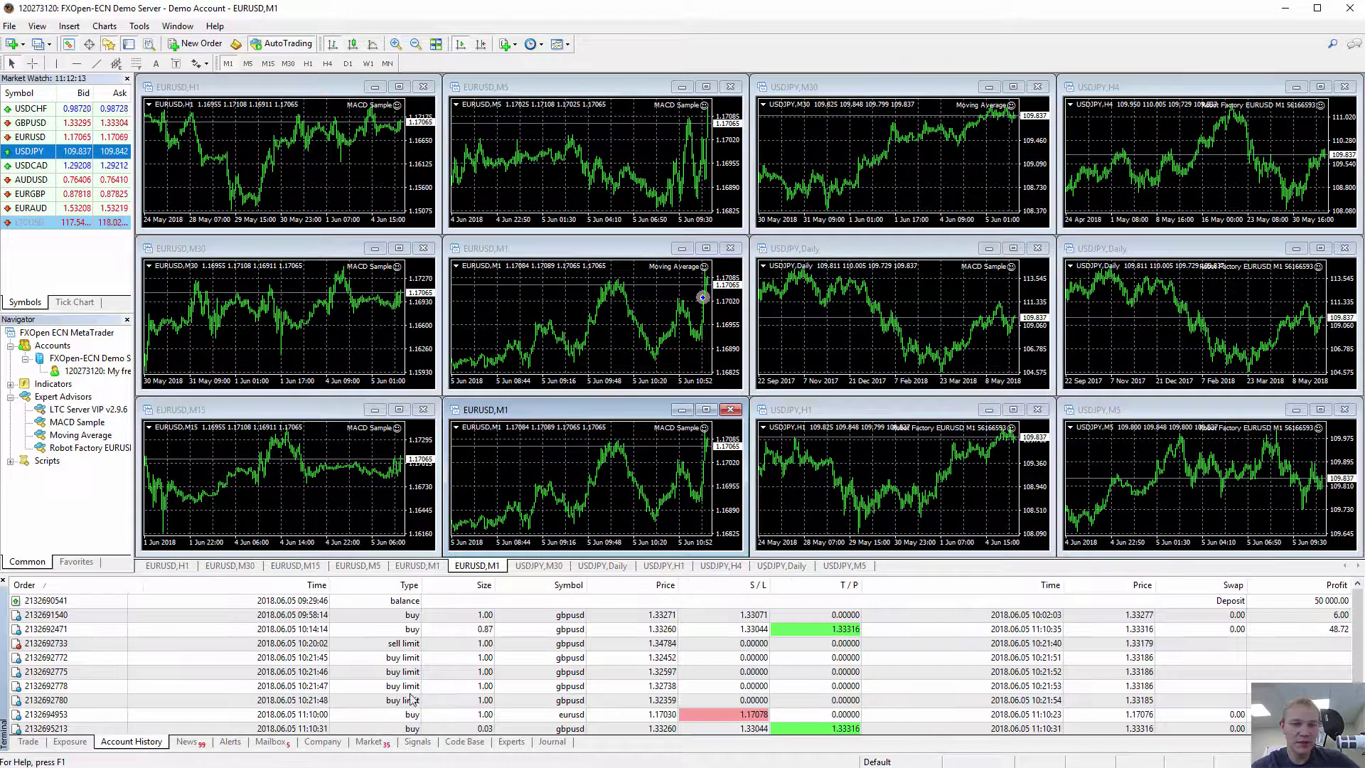
scroll(413, 699, down, 3)
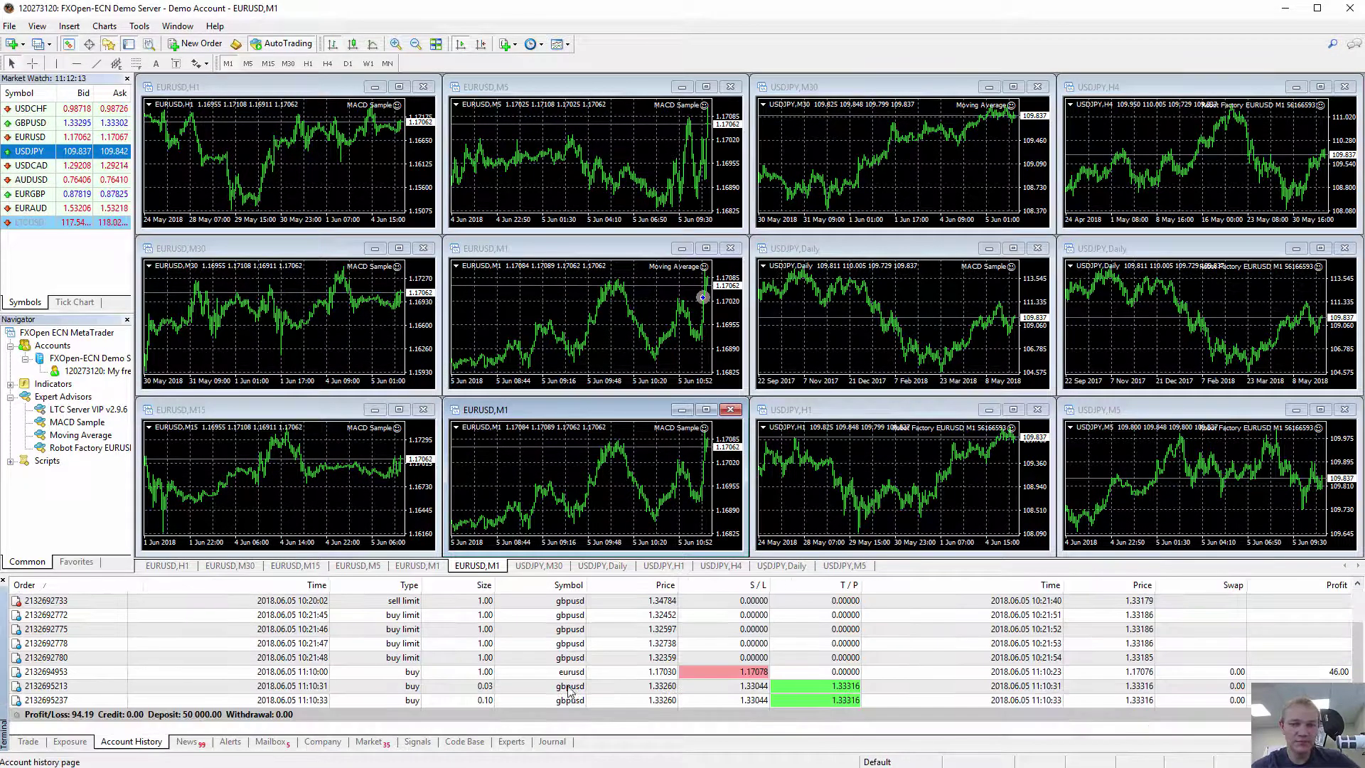
right_click(465, 716)
click(498, 719)
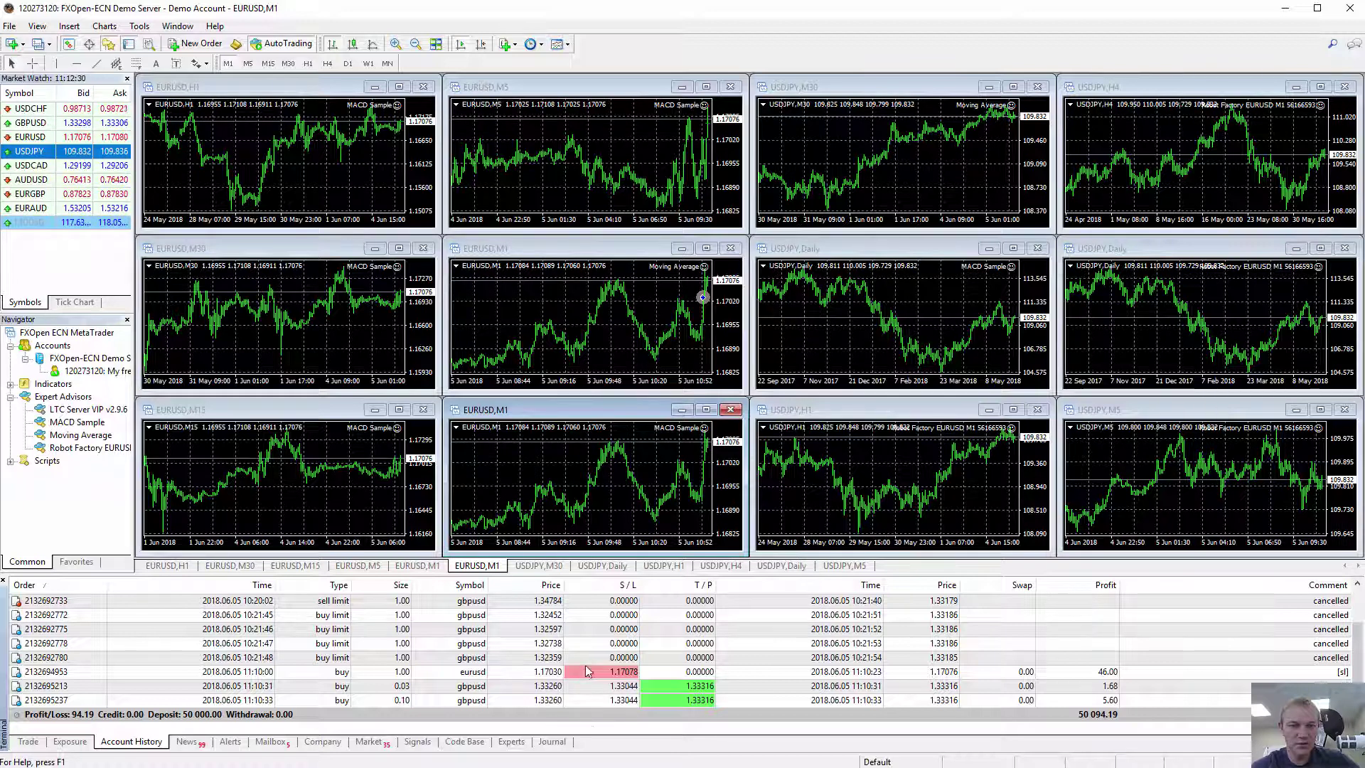
- Inspect the expert-placed eurusd and gbpusd orders, then return to the Trade view
mouse_move(583, 672)
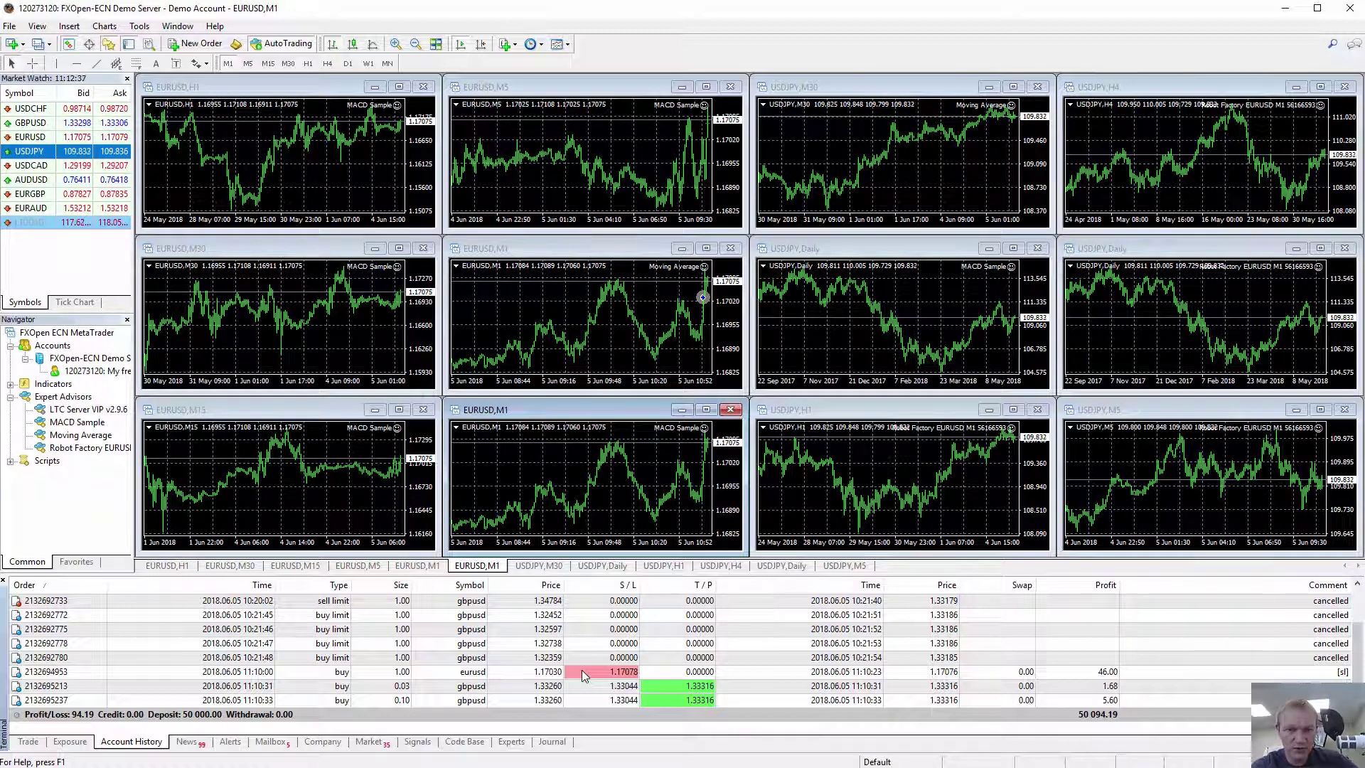
mouse_move(549, 688)
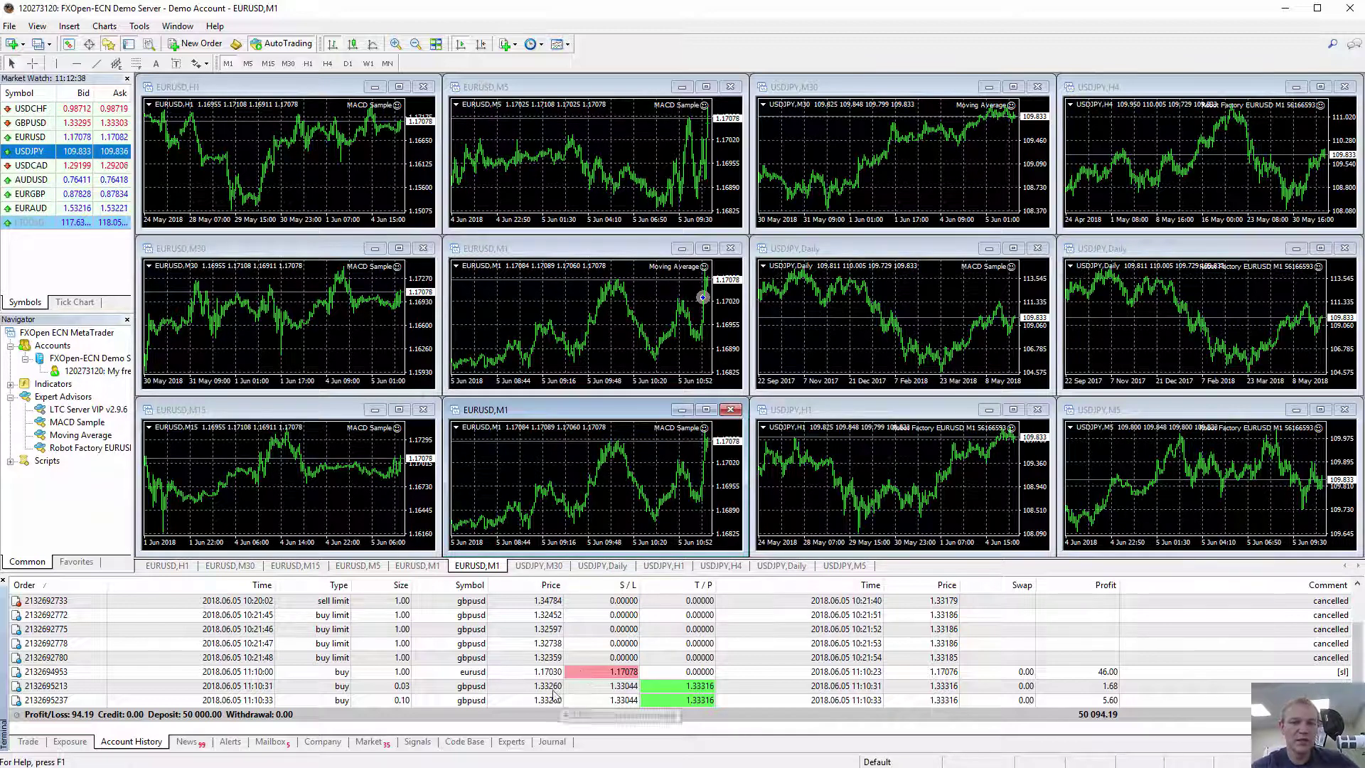
click(524, 675)
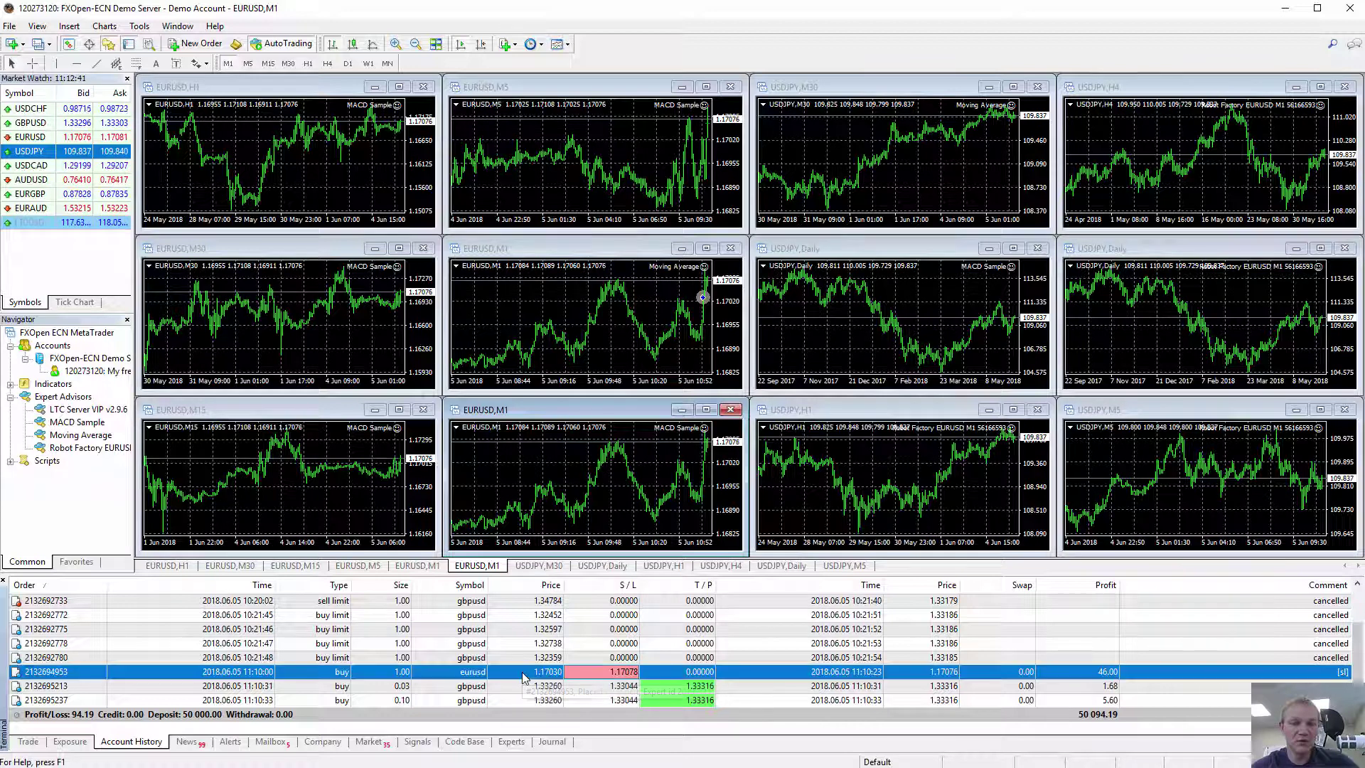
click(594, 136)
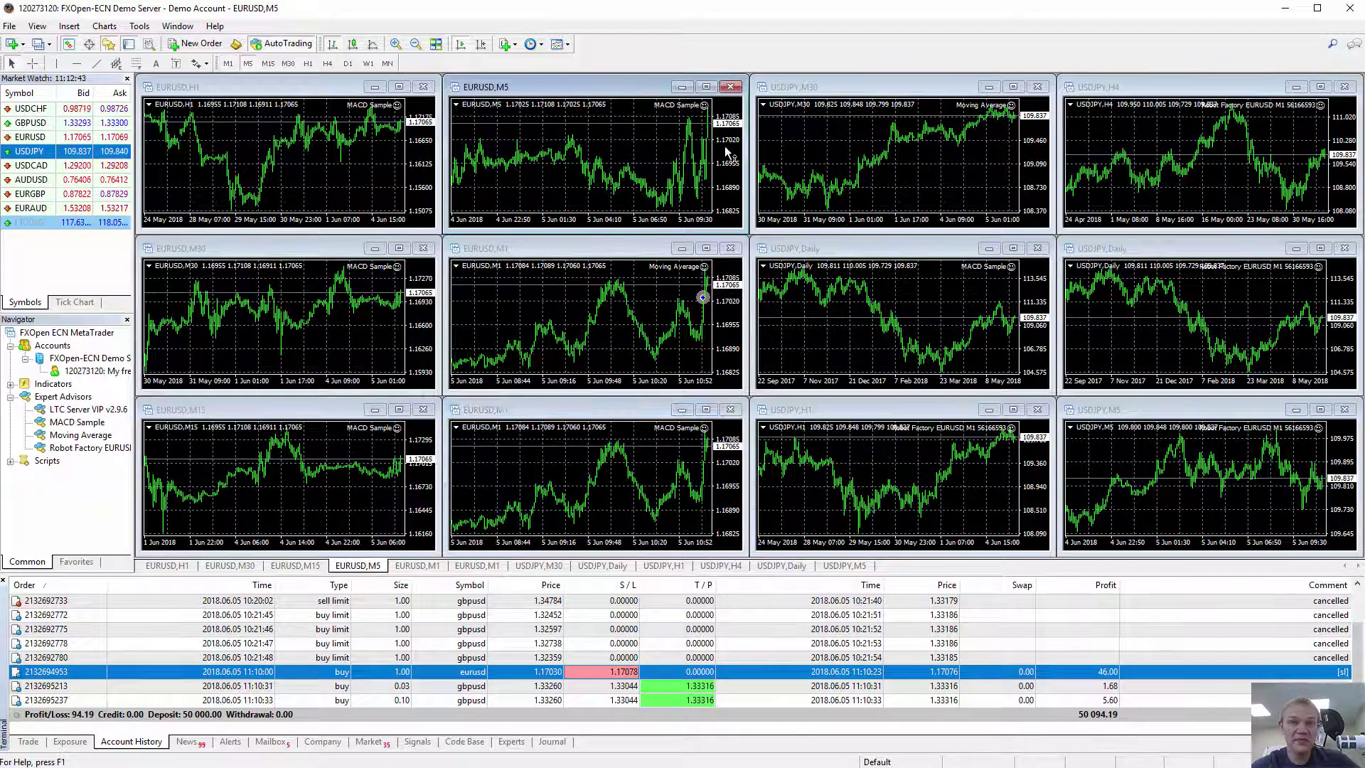
click(903, 146)
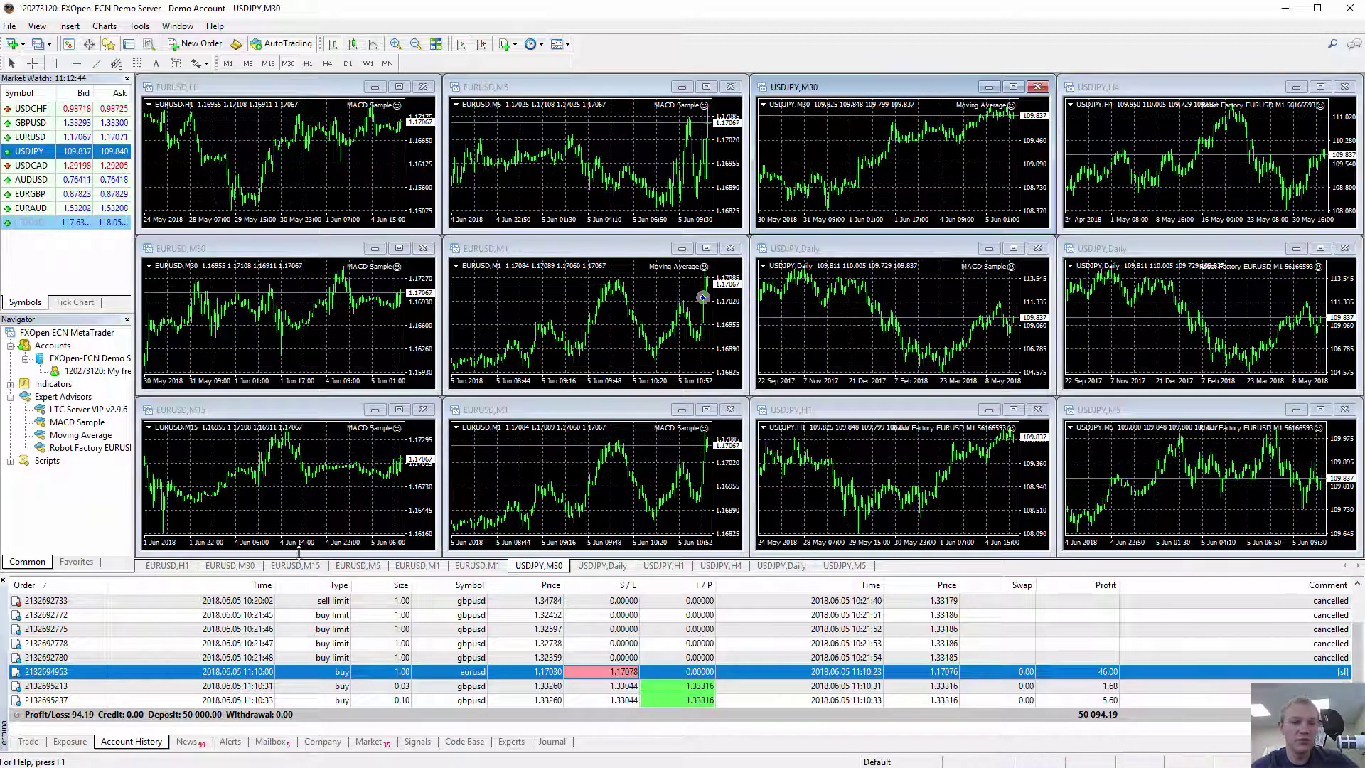
click(323, 704)
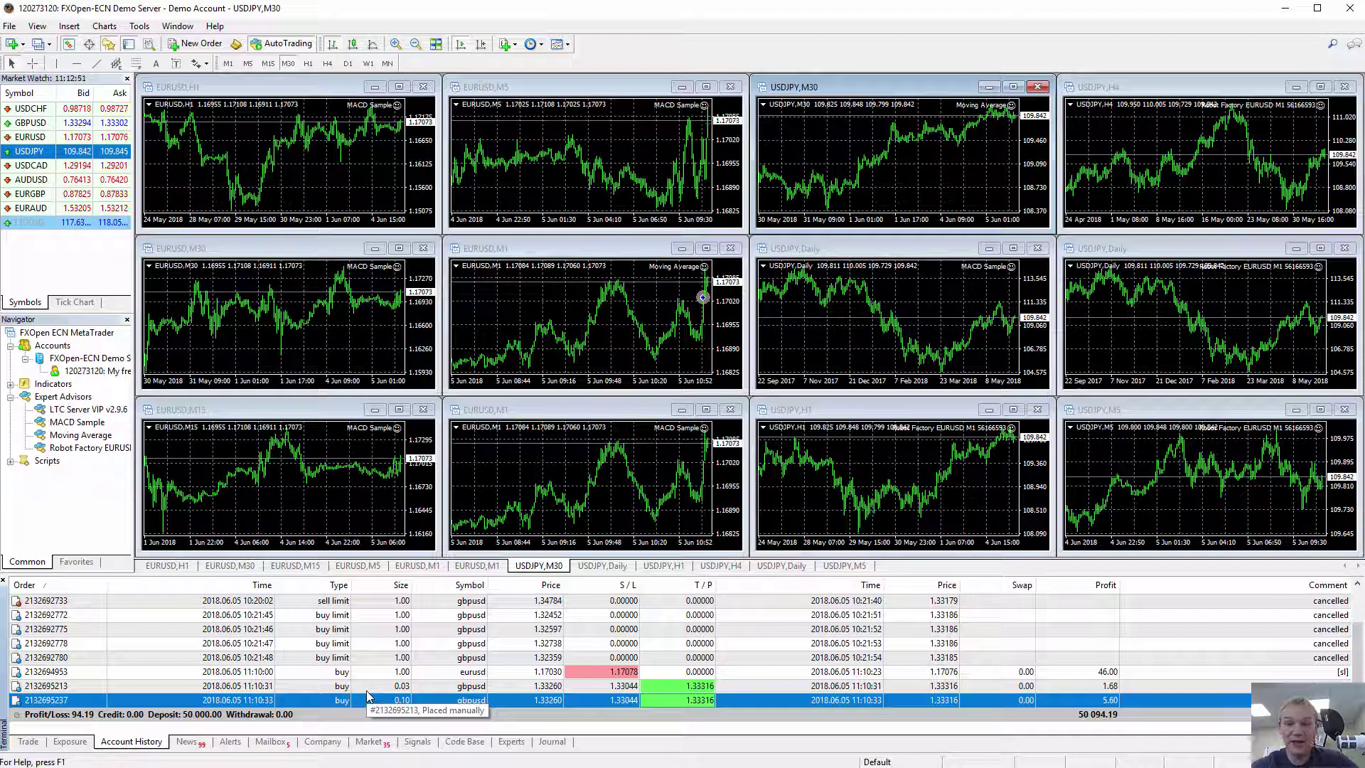
click(309, 717)
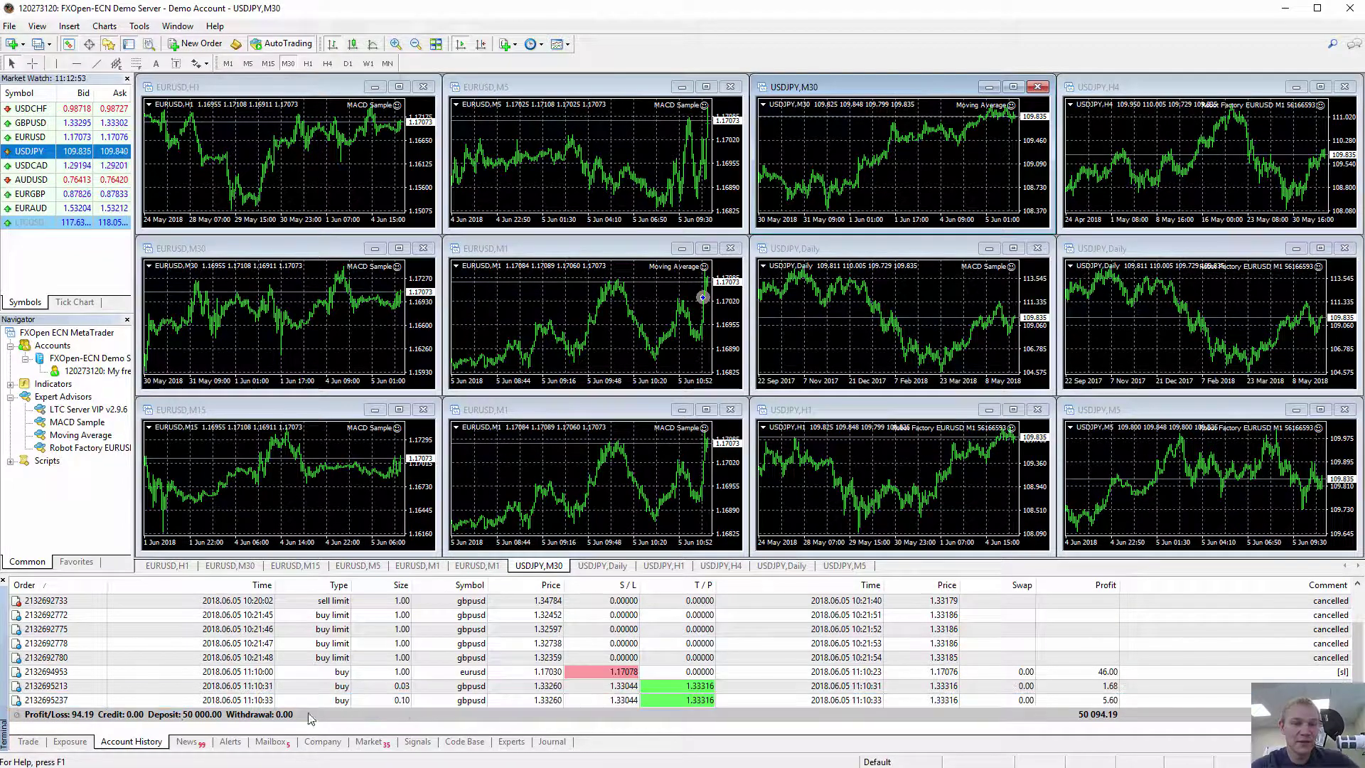
click(28, 741)
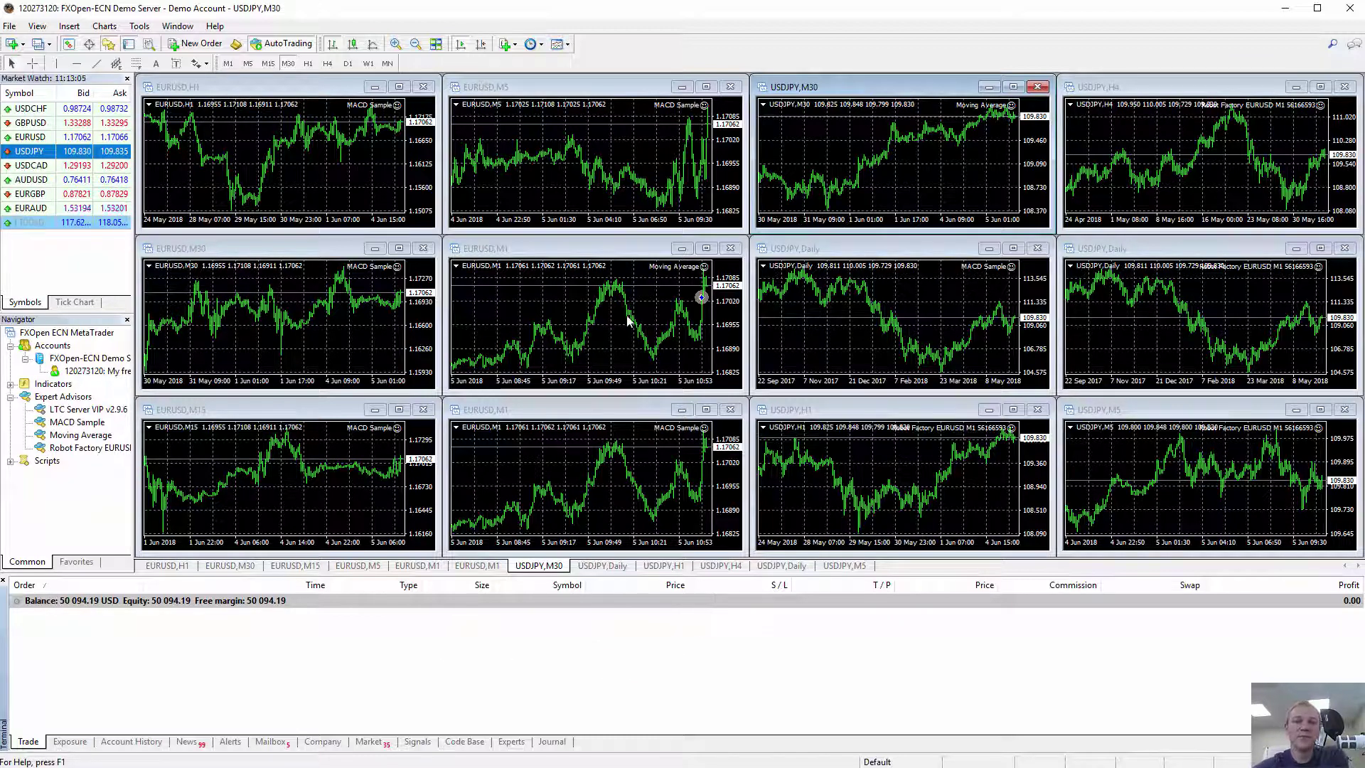
- Activate the EURUSD M5, H1, M15, M1 and H1 charts, ending on USDJPY,H4
click(612, 137)
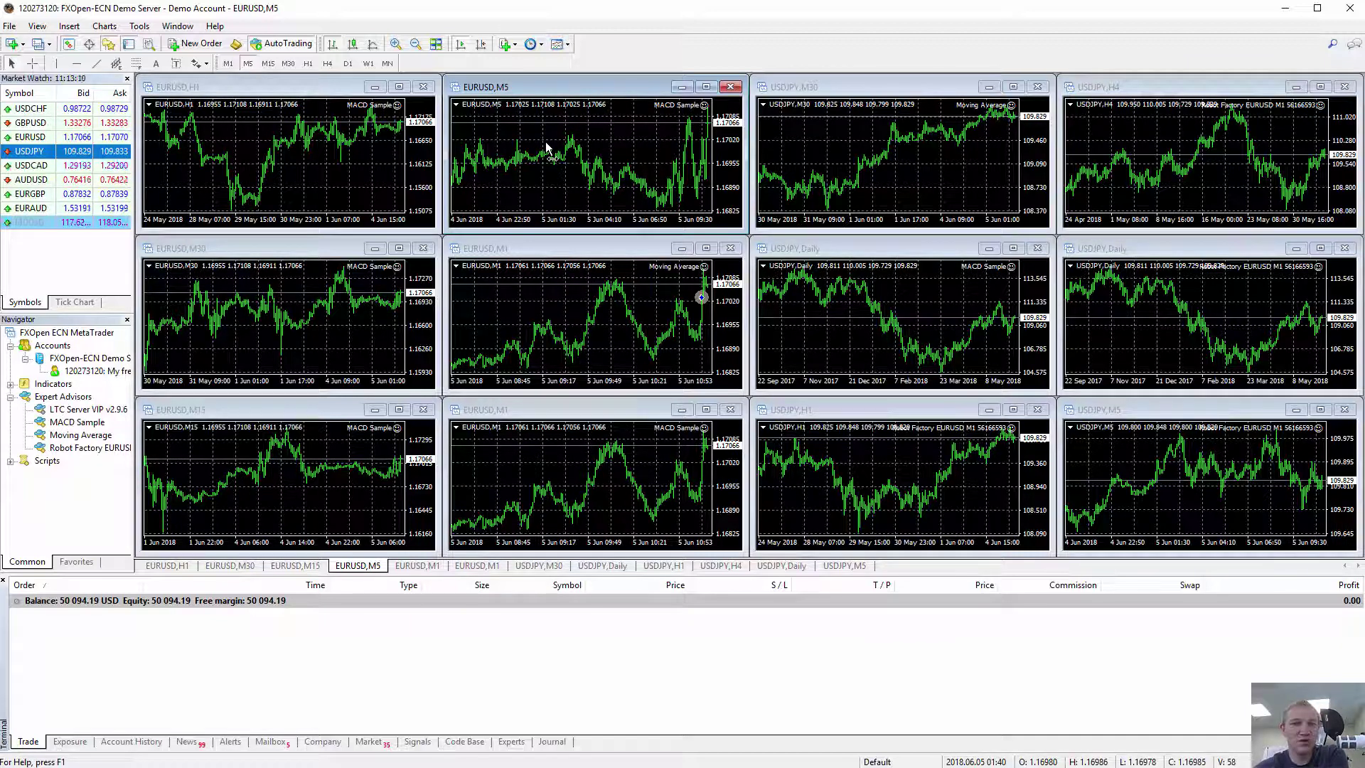
click(193, 92)
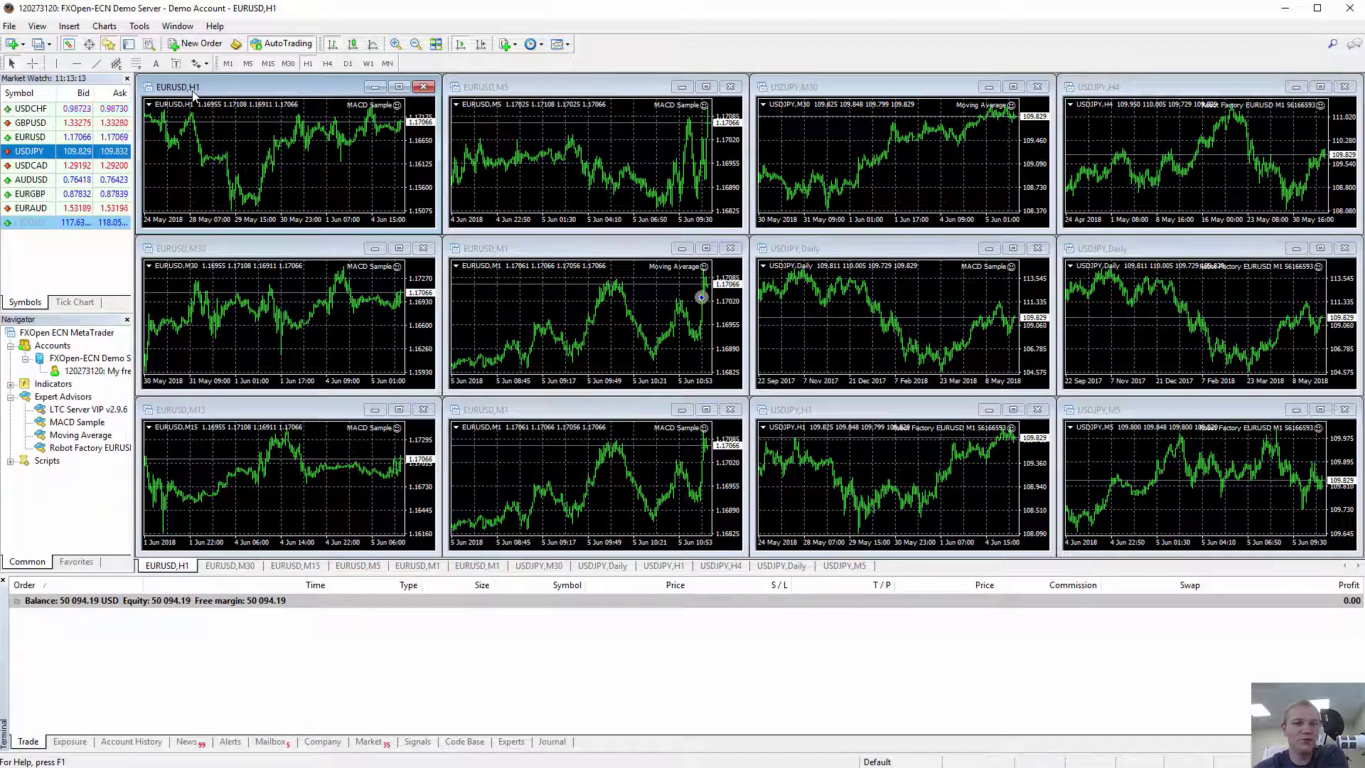
click(273, 472)
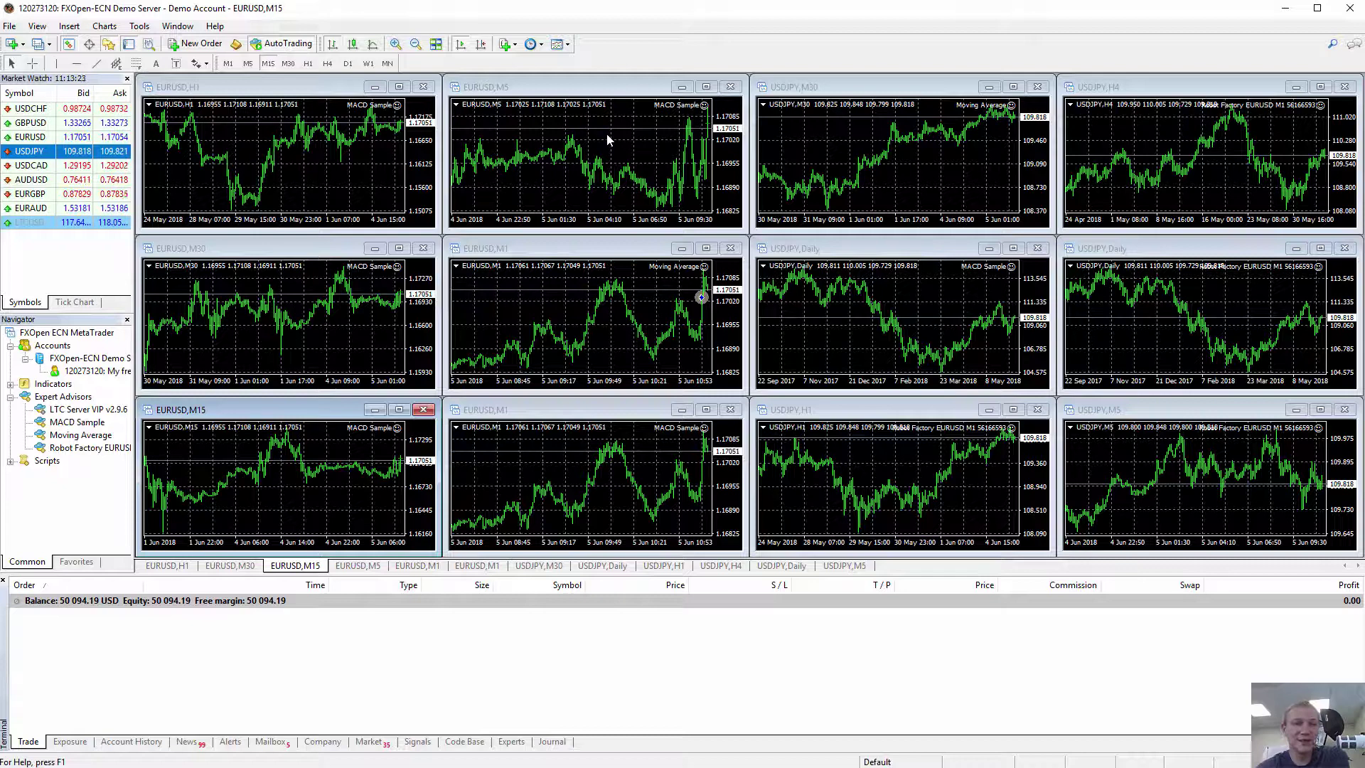
click(579, 460)
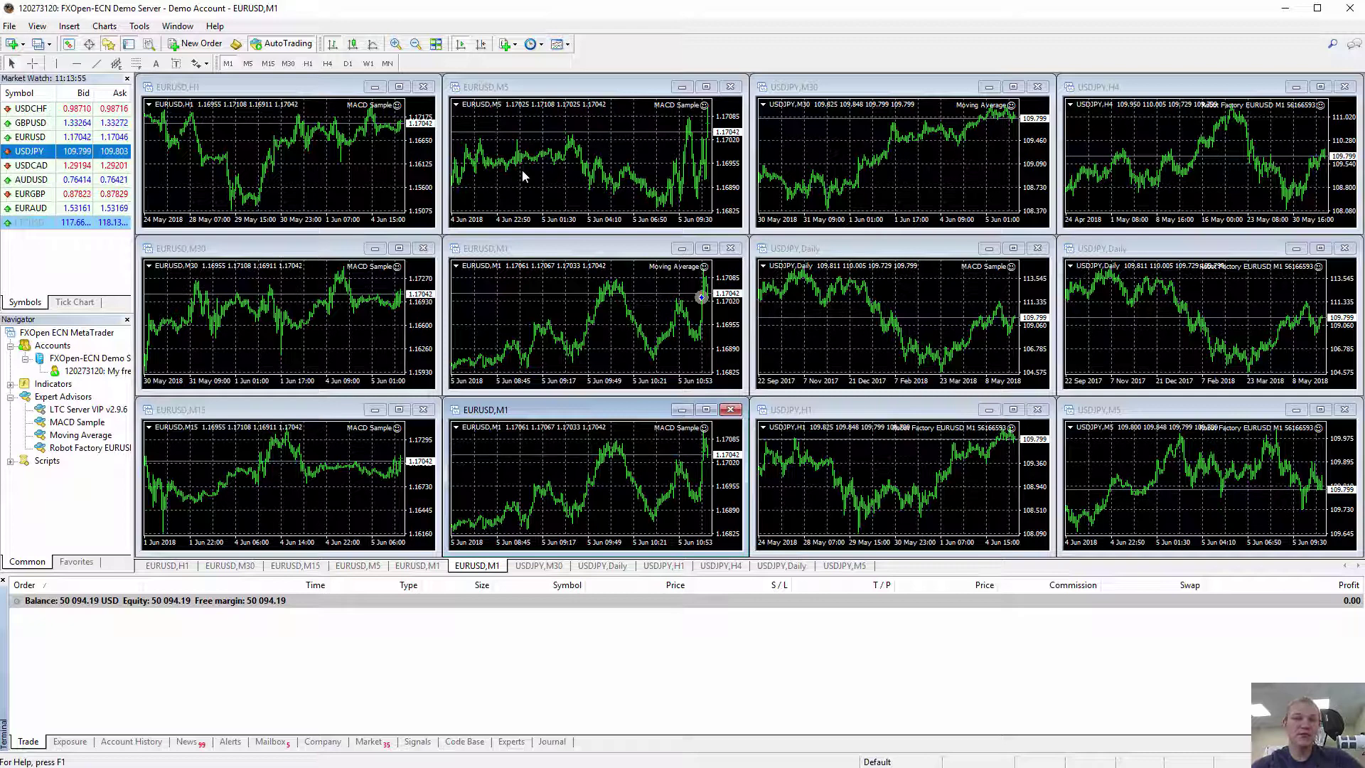
click(318, 143)
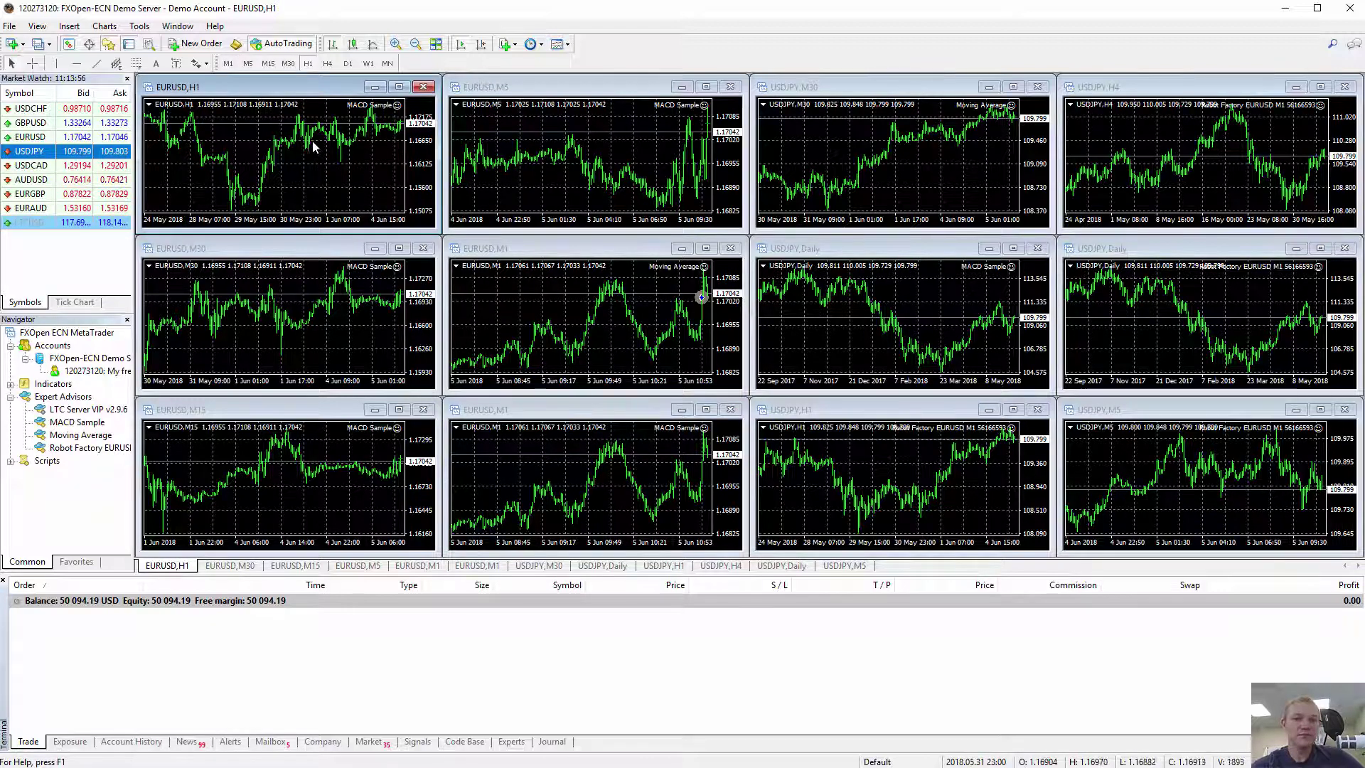
click(1213, 159)
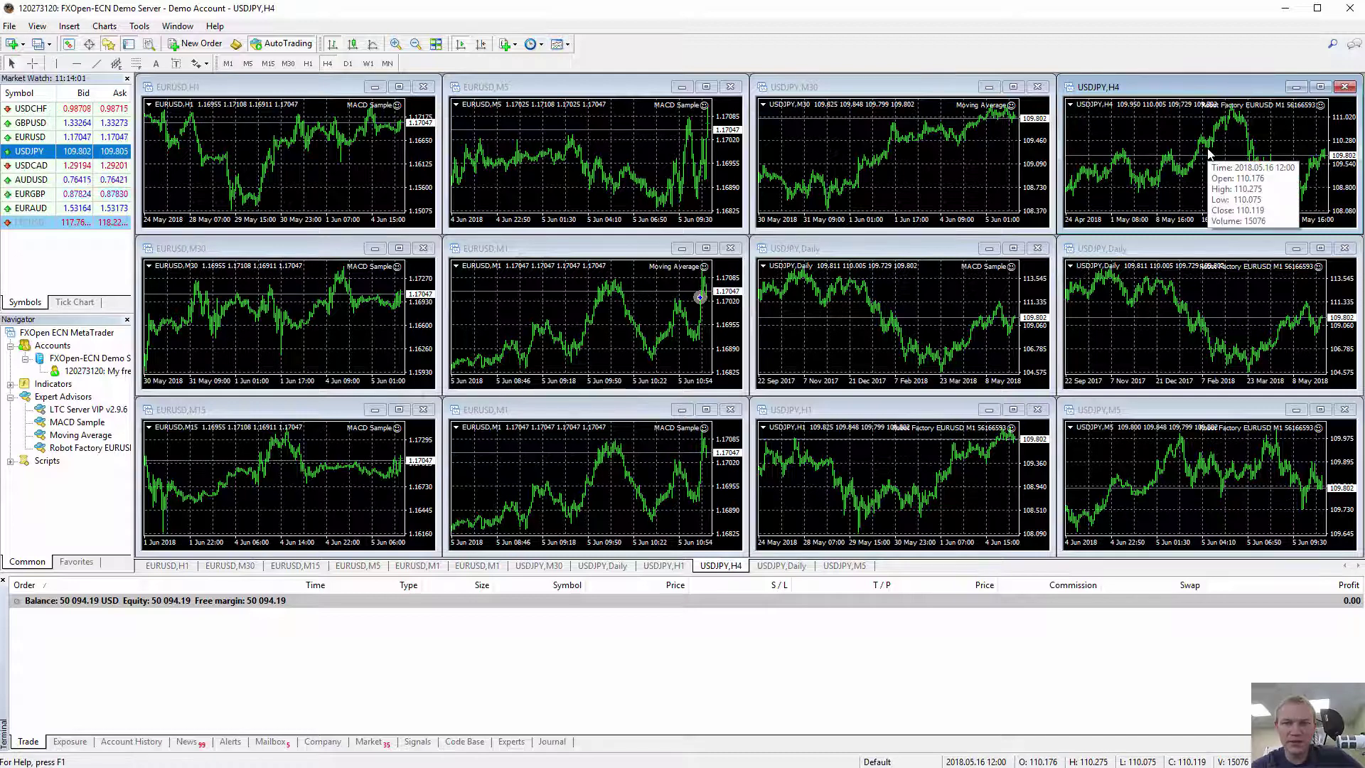
click(1319, 106)
scroll(480, 420, down, 3)
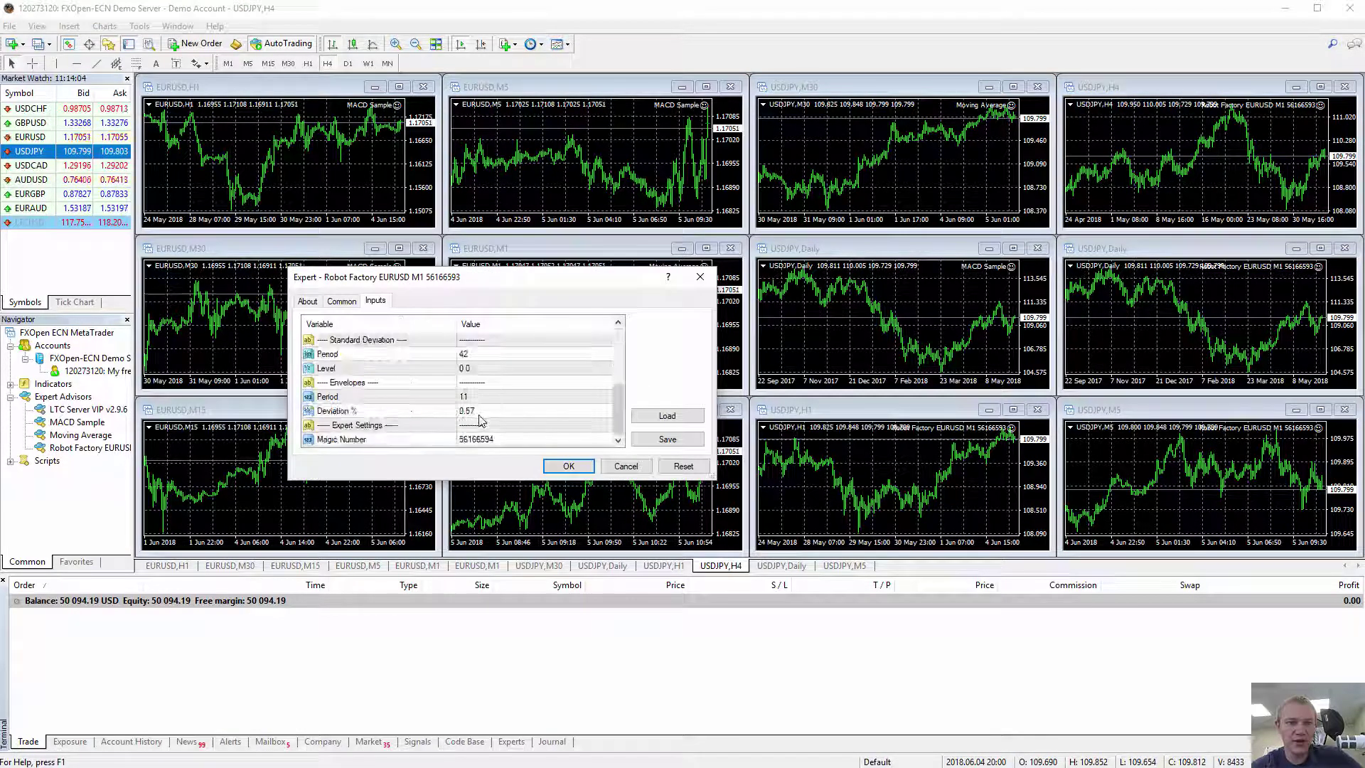
click(486, 440)
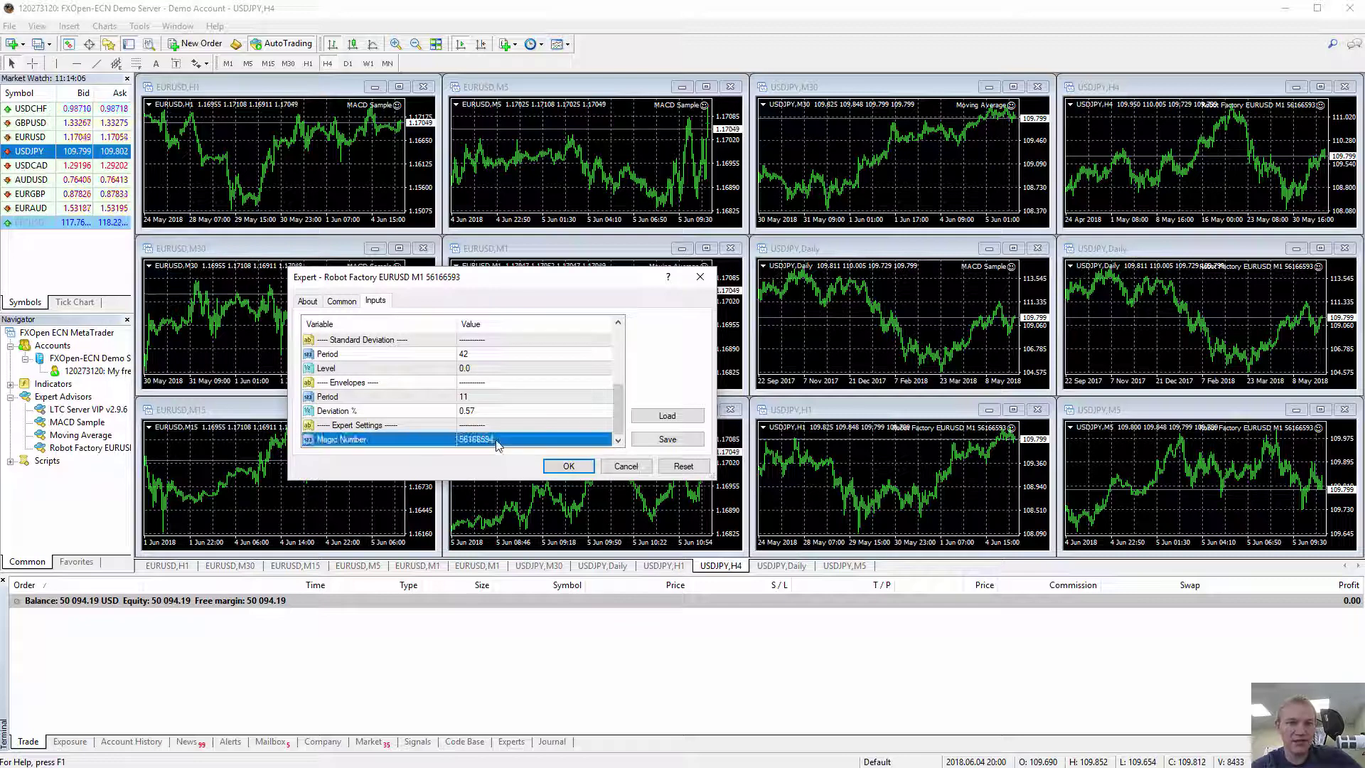
text(4)
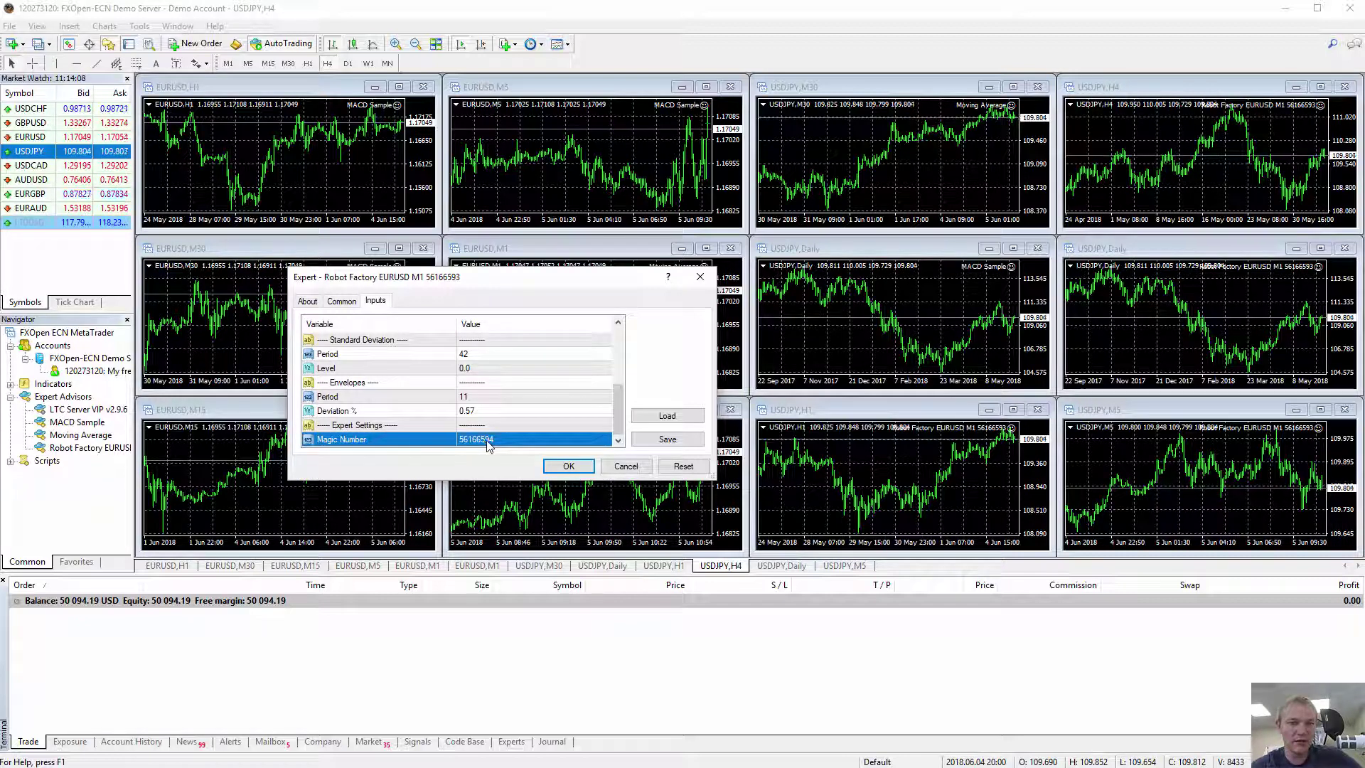
click(628, 468)
click(1291, 312)
key(F7)
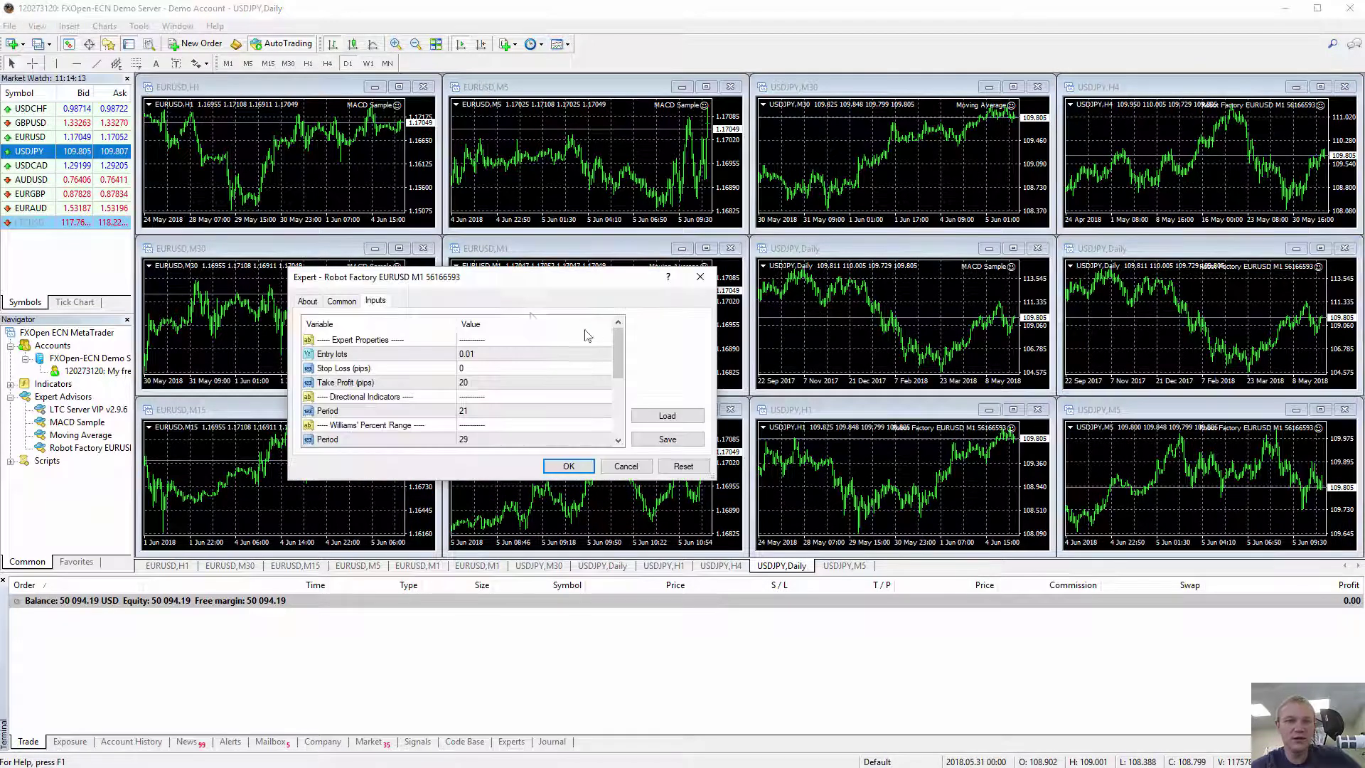
scroll(455, 384, down, 3)
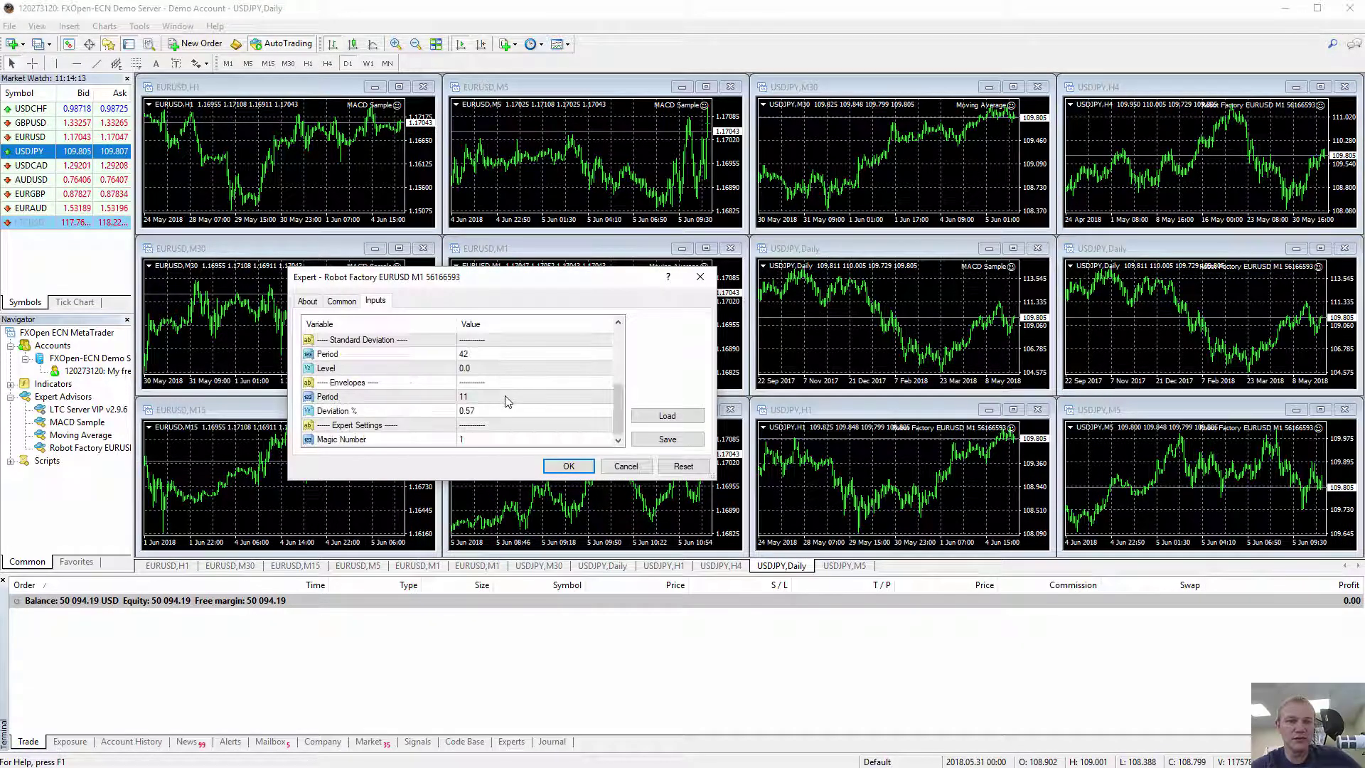
click(452, 439)
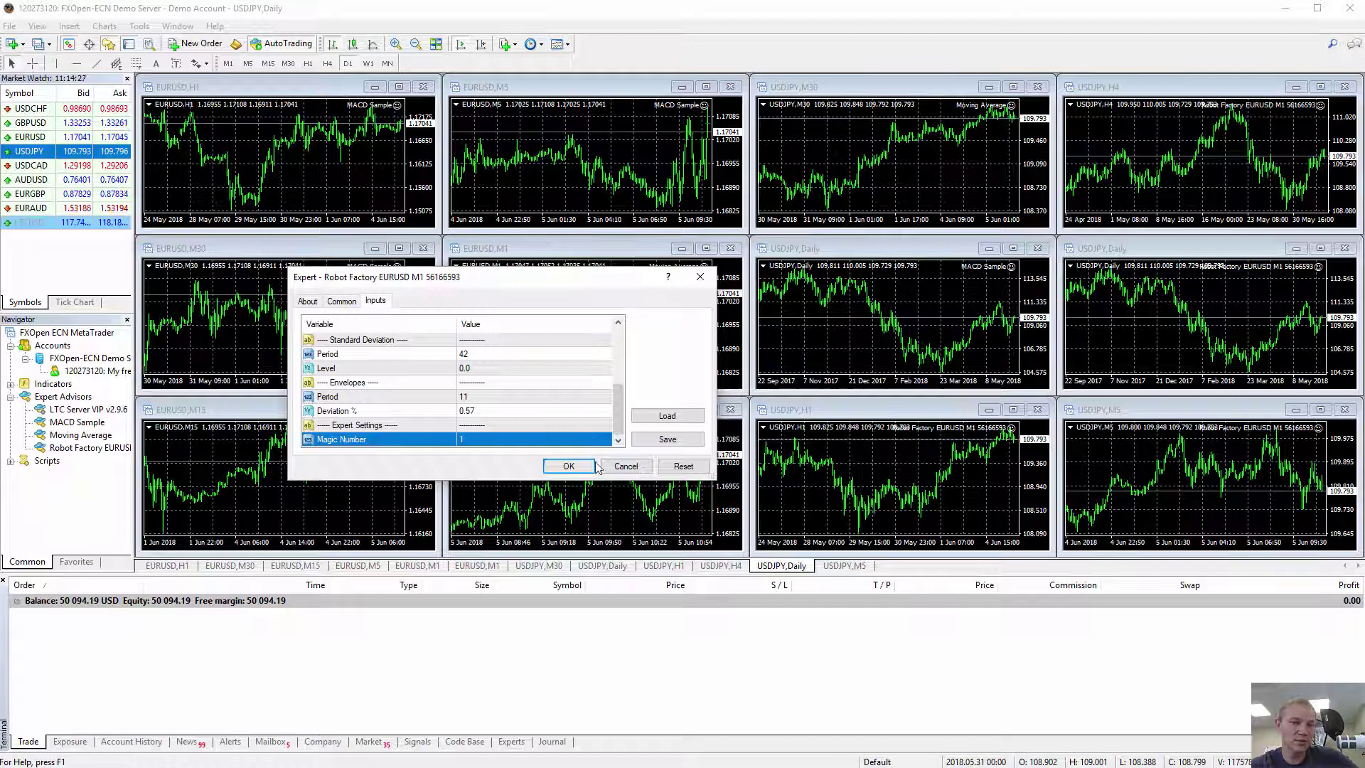
click(627, 466)
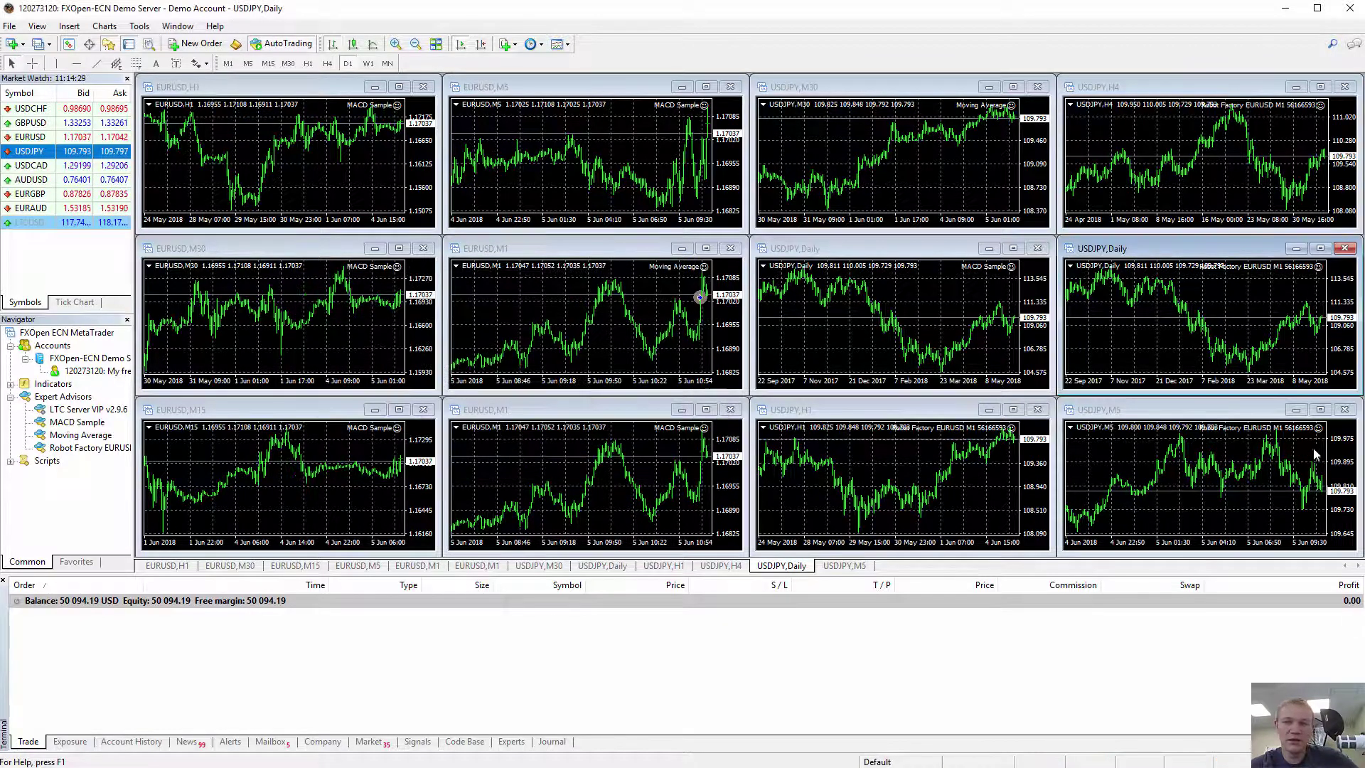
click(1318, 429)
scroll(510, 397, down, 5)
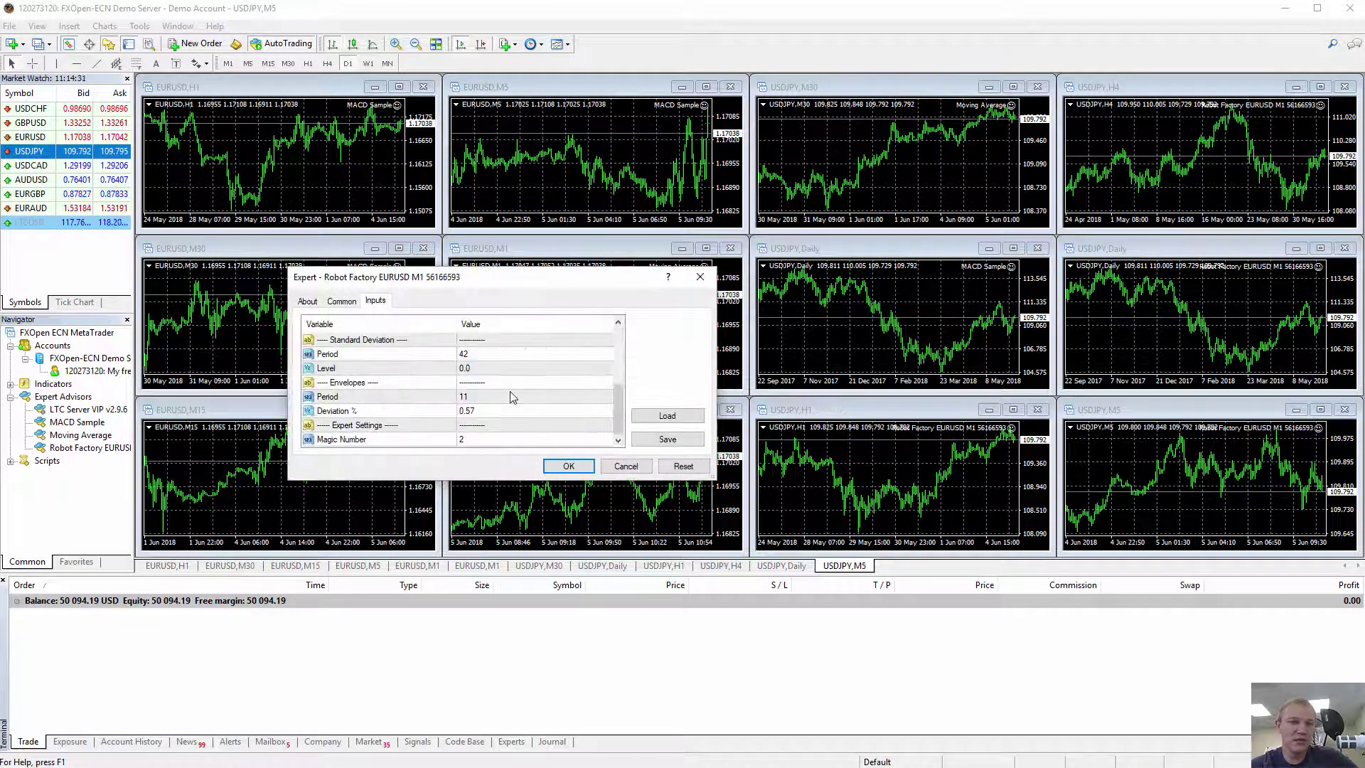
click(475, 441)
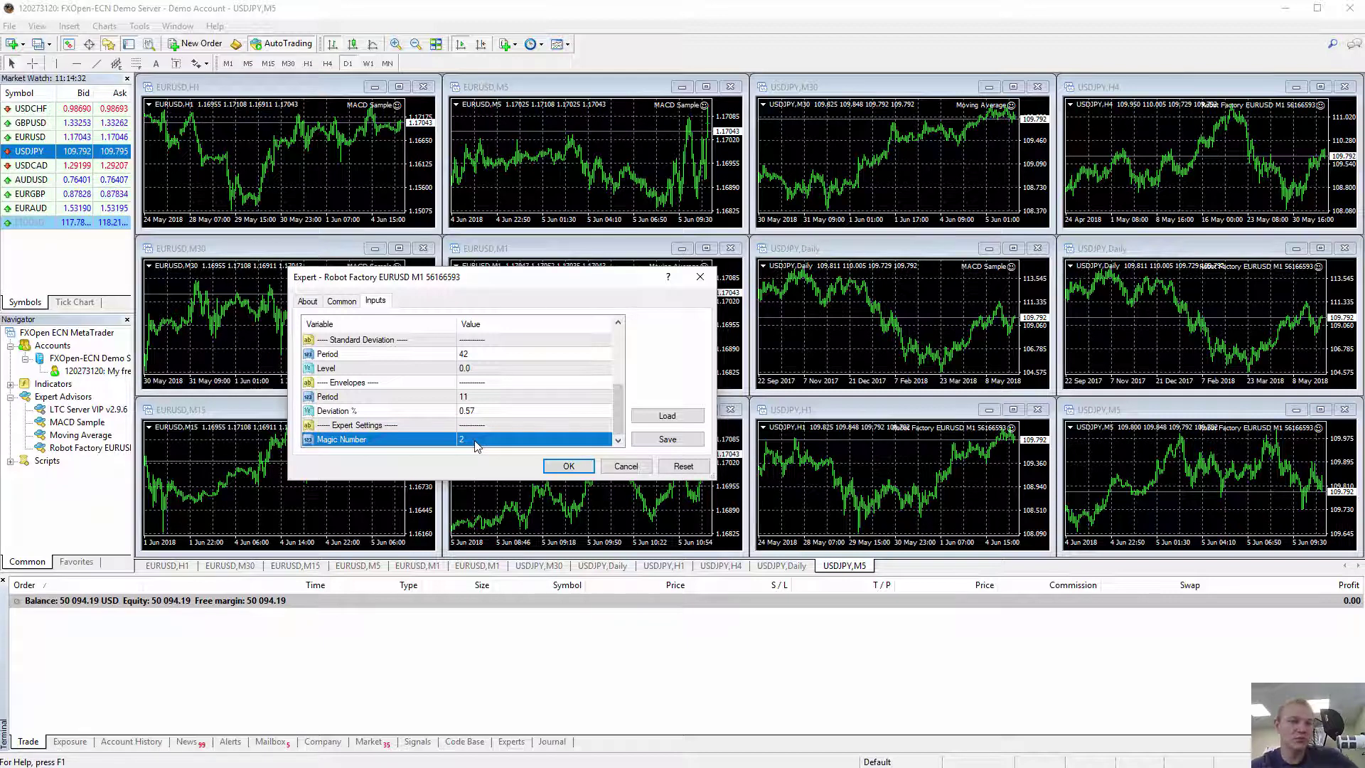
click(615, 466)
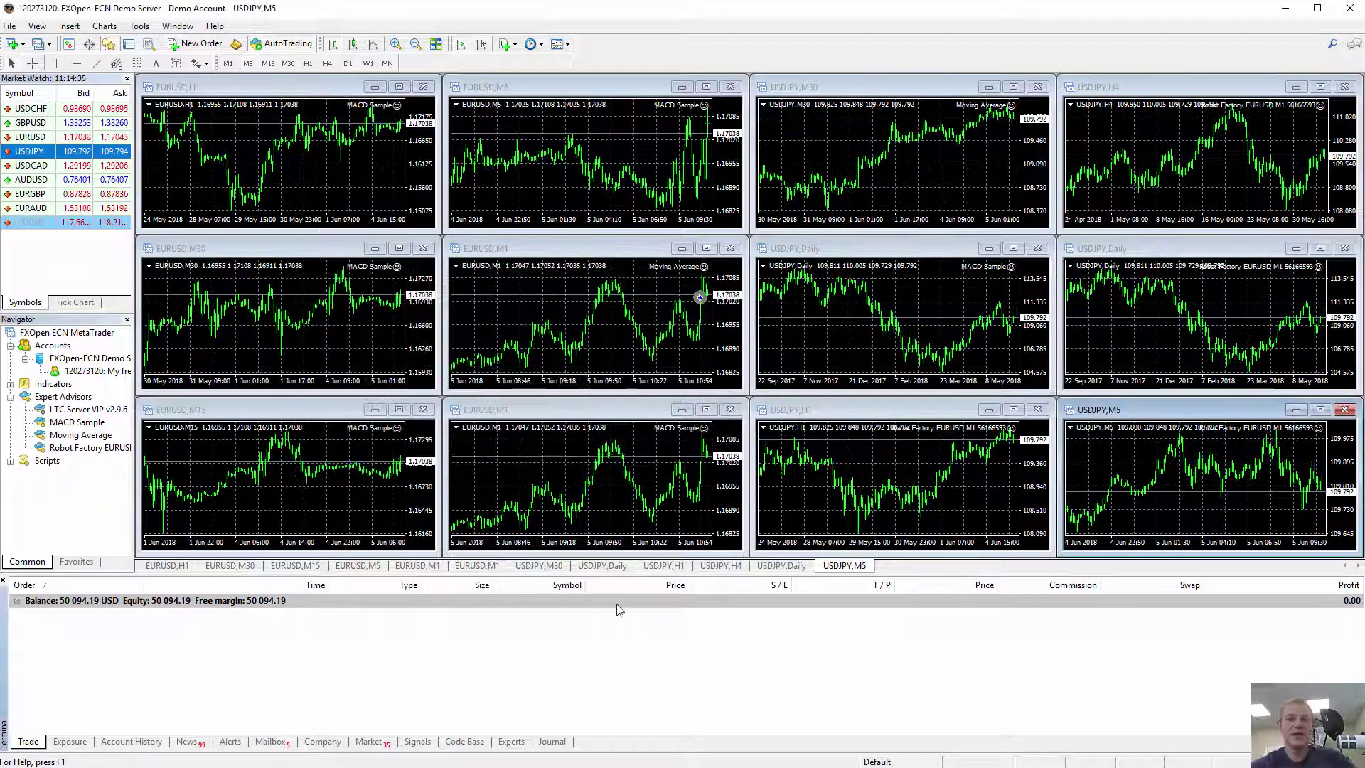